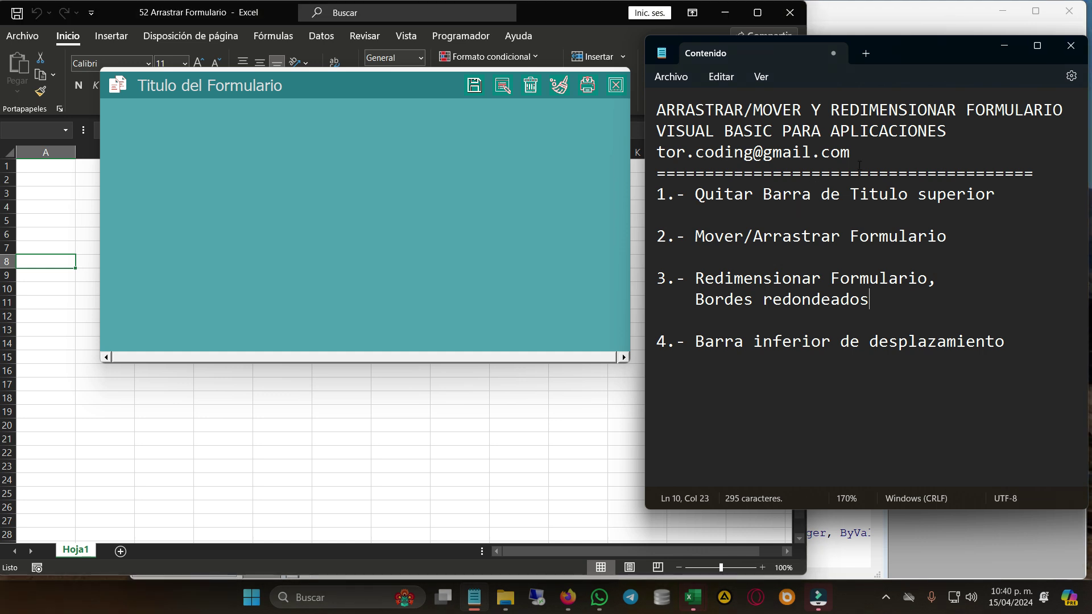
# Step: Highlight the title line of the Notepad outline, then bring forward the Excel workbook with the teal form
pyautogui.click(389, 81)
pyautogui.click(973, 86)
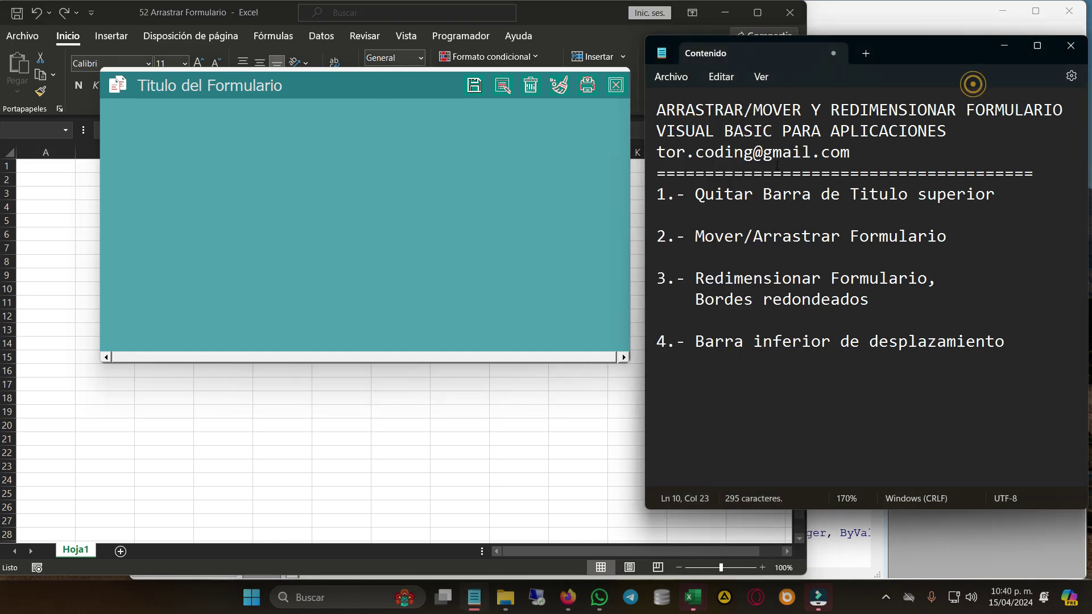
pyautogui.moveTo(656, 110); pyautogui.dragTo(1048, 116)
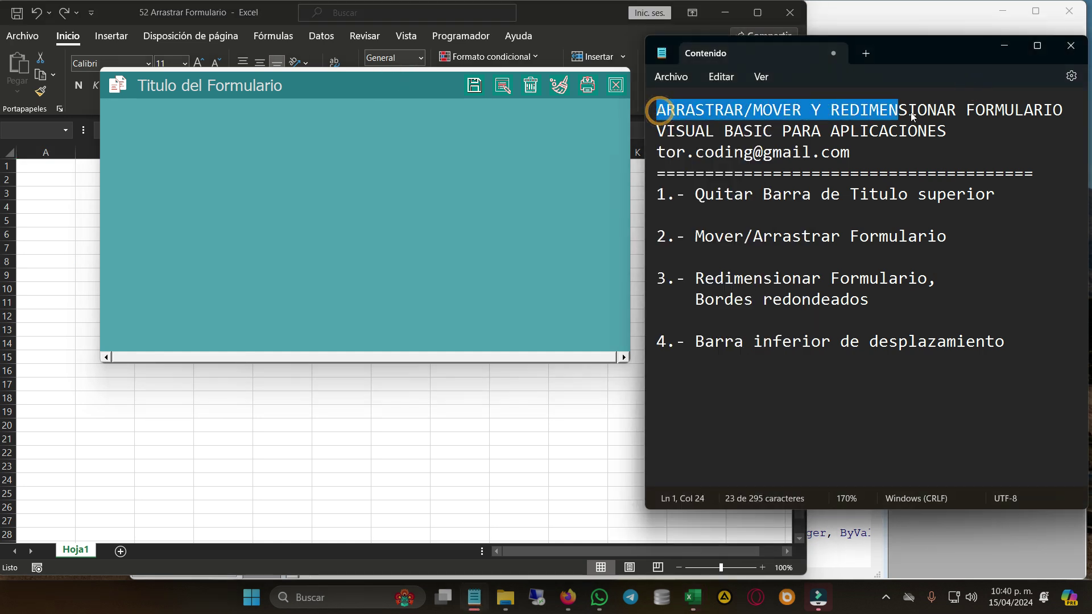
pyautogui.click(742, 110)
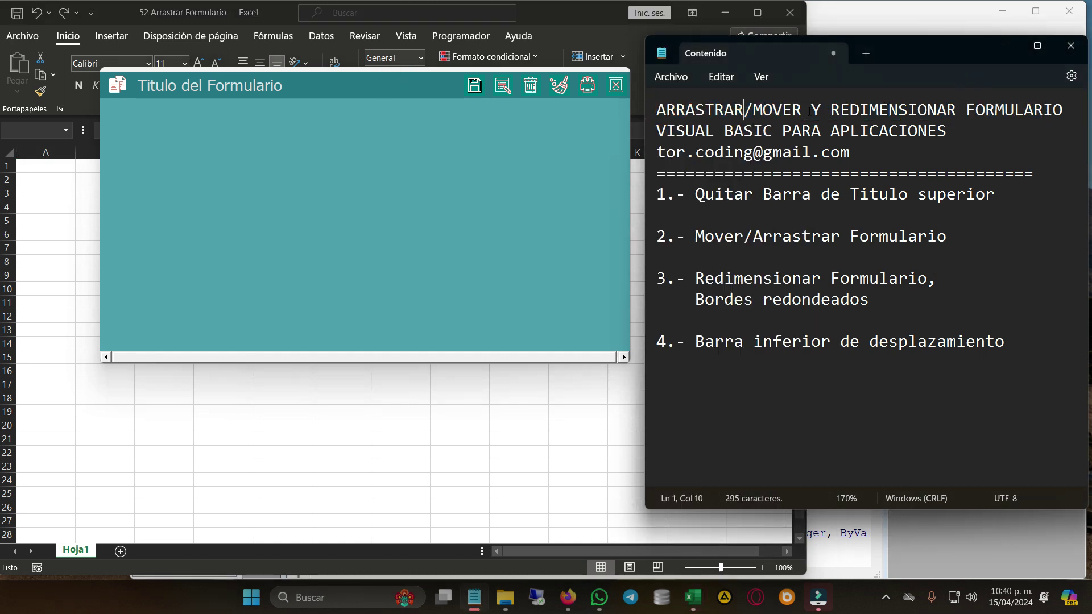
pyautogui.click(448, 172)
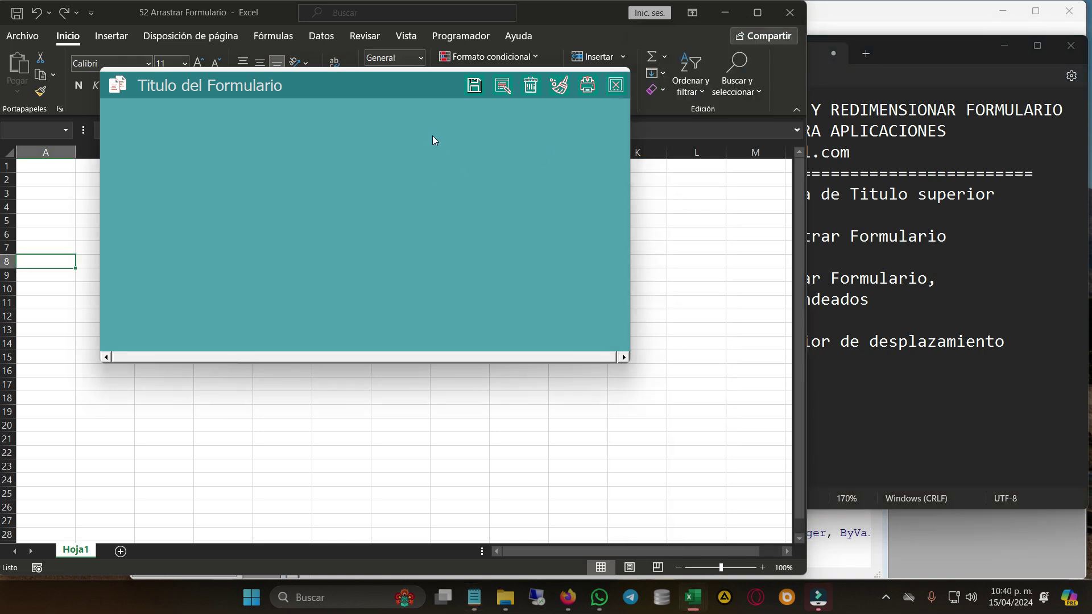
# Step: Drag the teal form by its body down-left, then back up-right
pyautogui.moveTo(434, 141); pyautogui.dragTo(437, 217)
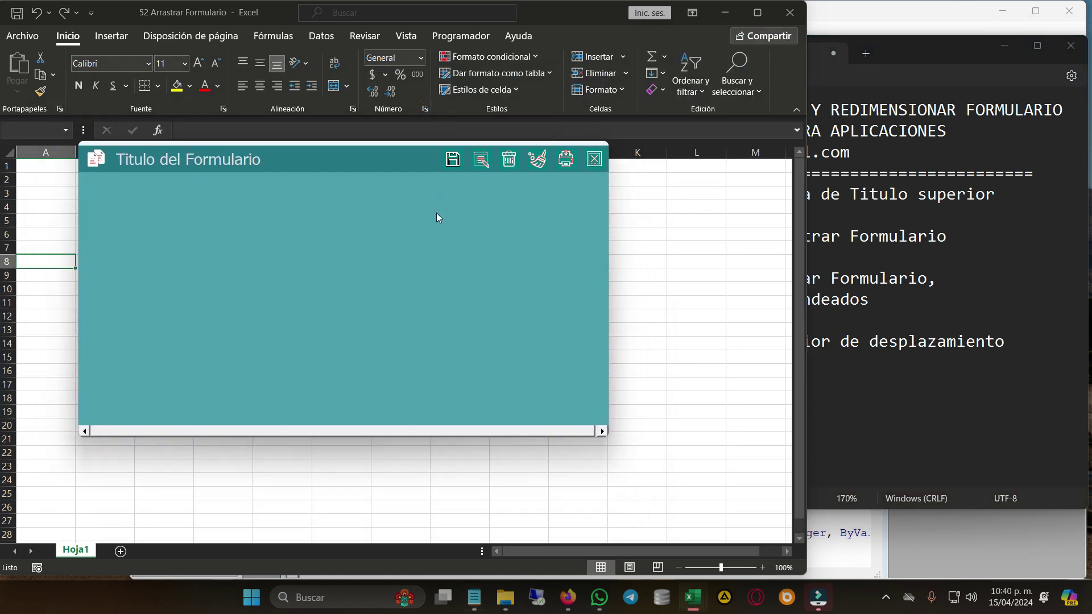
pyautogui.moveTo(360, 237); pyautogui.dragTo(409, 200)
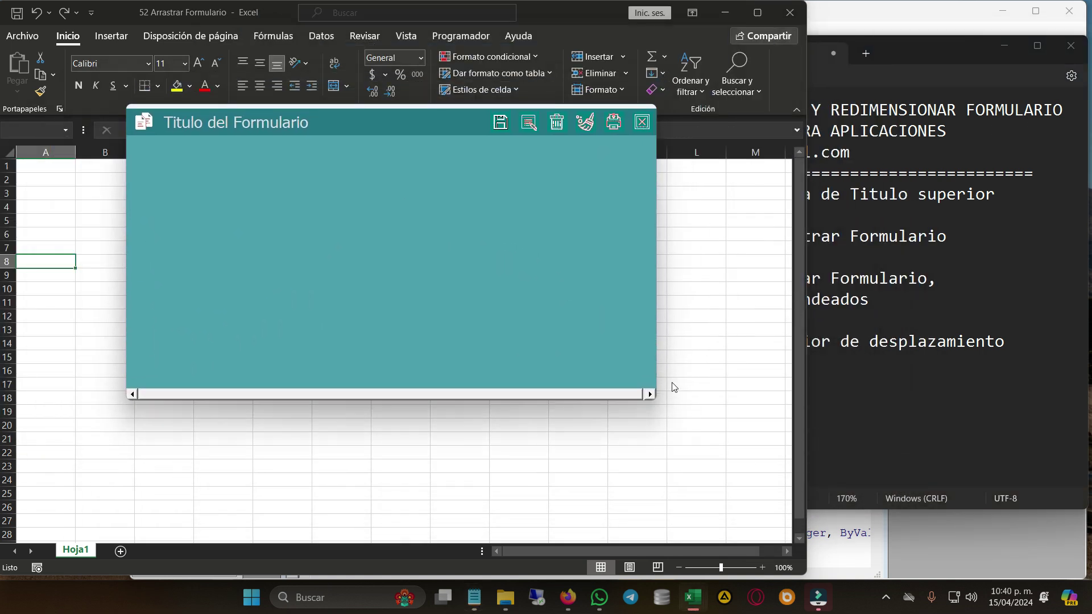
pyautogui.click(970, 113)
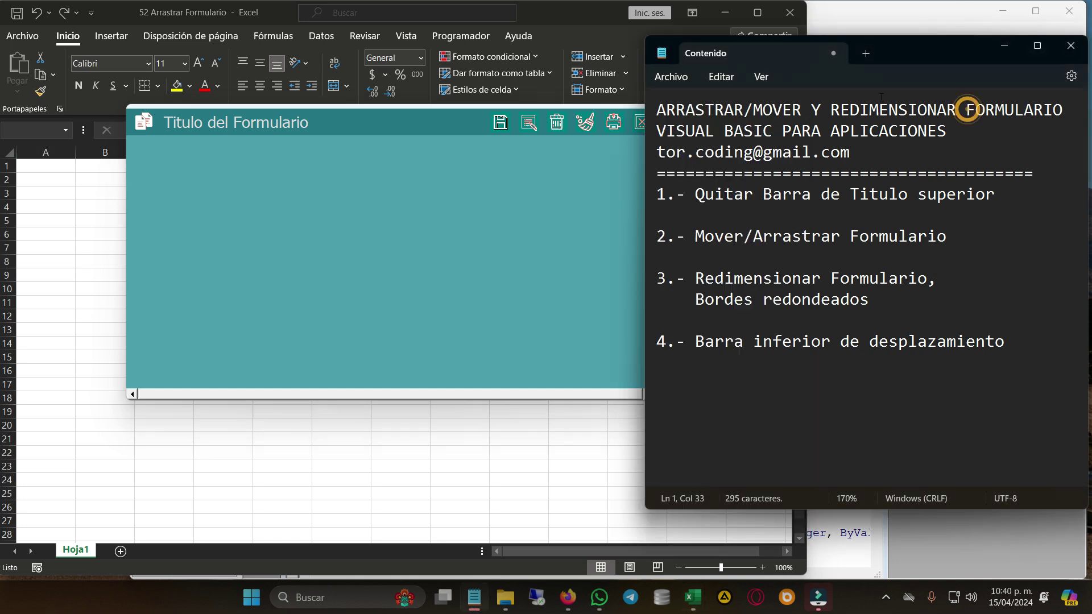
pyautogui.click(533, 233)
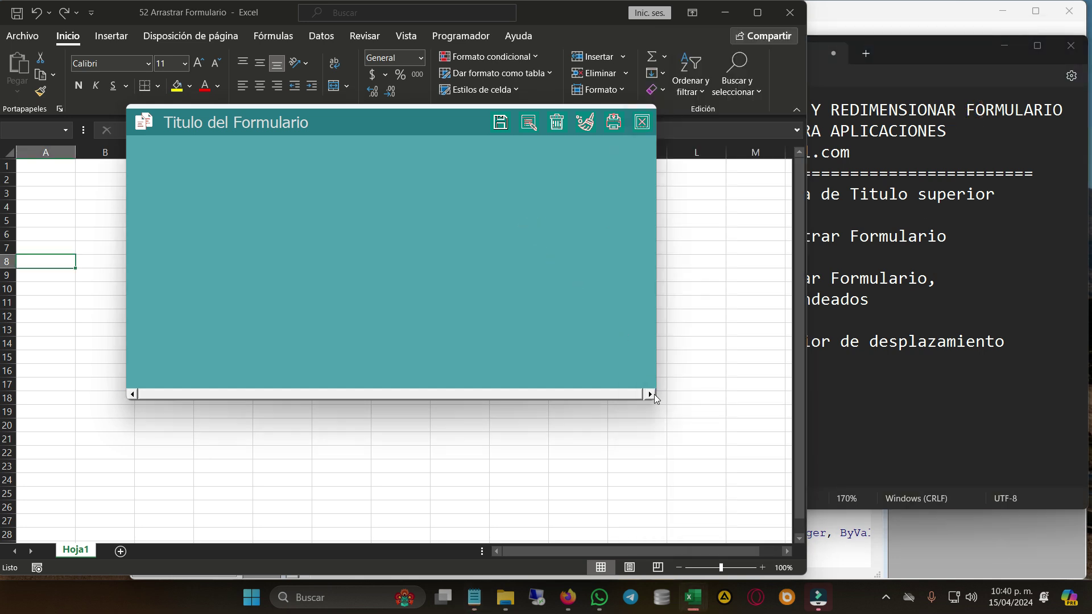
# Step: Narrow the form from its right edge and park it at the screen's top-left corner
pyautogui.moveTo(657, 371)
pyautogui.mouseDown()
pyautogui.moveTo(576, 368)
pyautogui.moveTo(662, 369)
pyautogui.moveTo(609, 370)
pyautogui.moveTo(534, 241)
pyautogui.moveTo(402, 339)
pyautogui.moveTo(701, 443)
pyautogui.mouseUp()
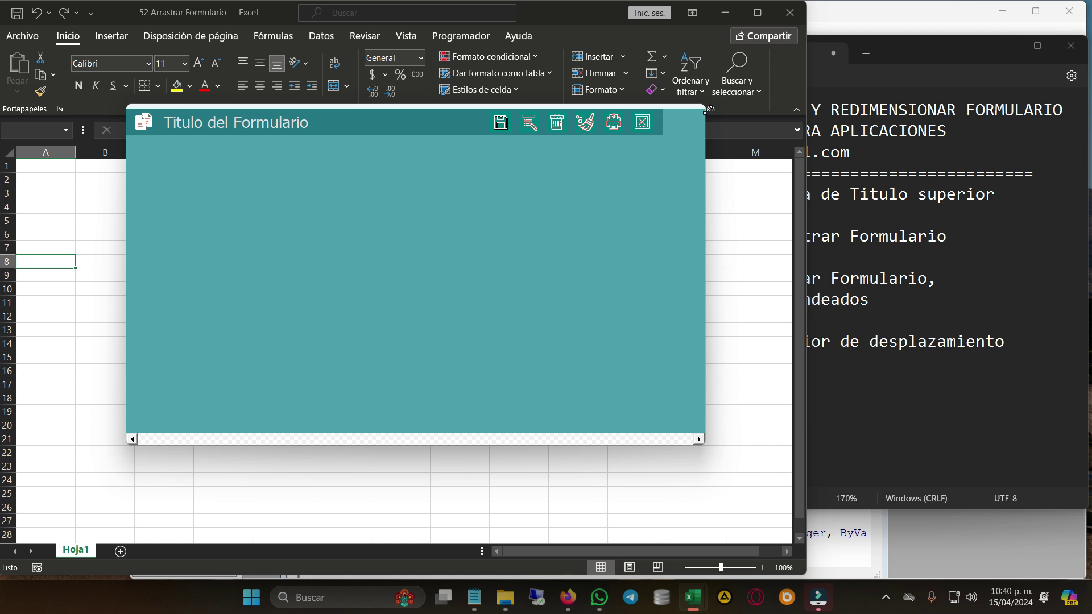
pyautogui.moveTo(707, 108)
pyautogui.mouseDown()
pyautogui.moveTo(611, 135)
pyautogui.moveTo(508, 129)
pyautogui.mouseUp()
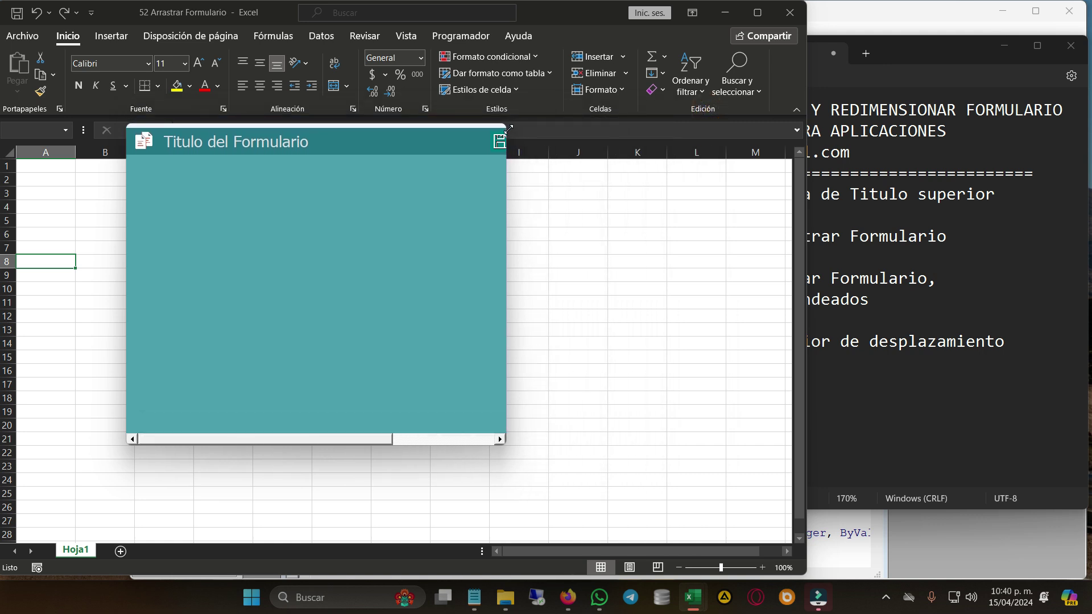
pyautogui.moveTo(365, 139)
pyautogui.mouseDown()
pyautogui.moveTo(353, 102)
pyautogui.moveTo(244, 119)
pyautogui.mouseUp()
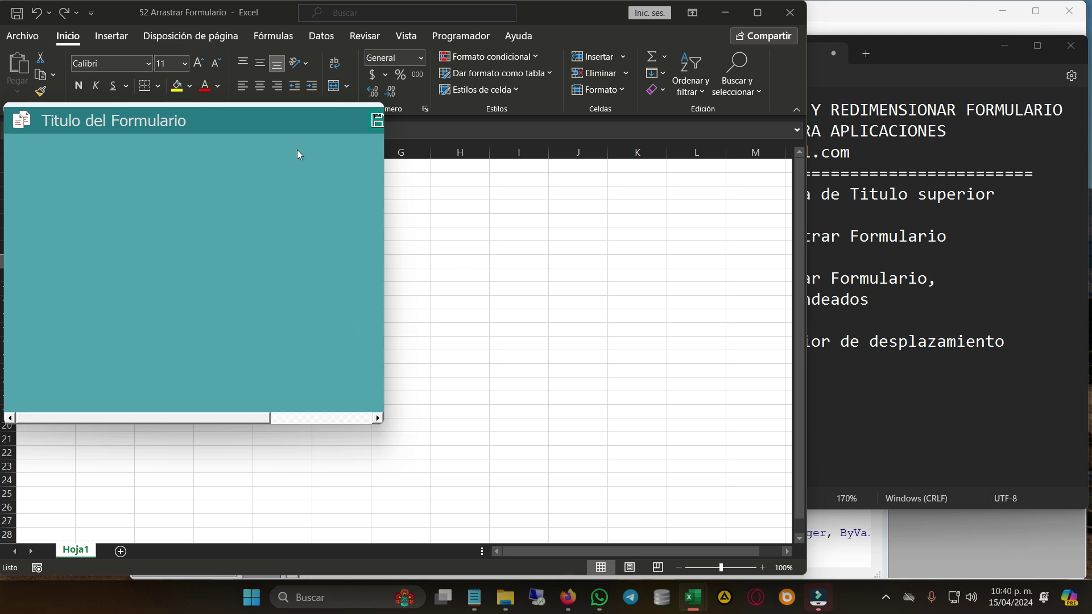
pyautogui.moveTo(253, 116)
pyautogui.mouseDown()
pyautogui.moveTo(470, 95)
pyautogui.moveTo(317, 70)
pyautogui.moveTo(254, 23)
pyautogui.moveTo(253, 47)
pyautogui.mouseUp()
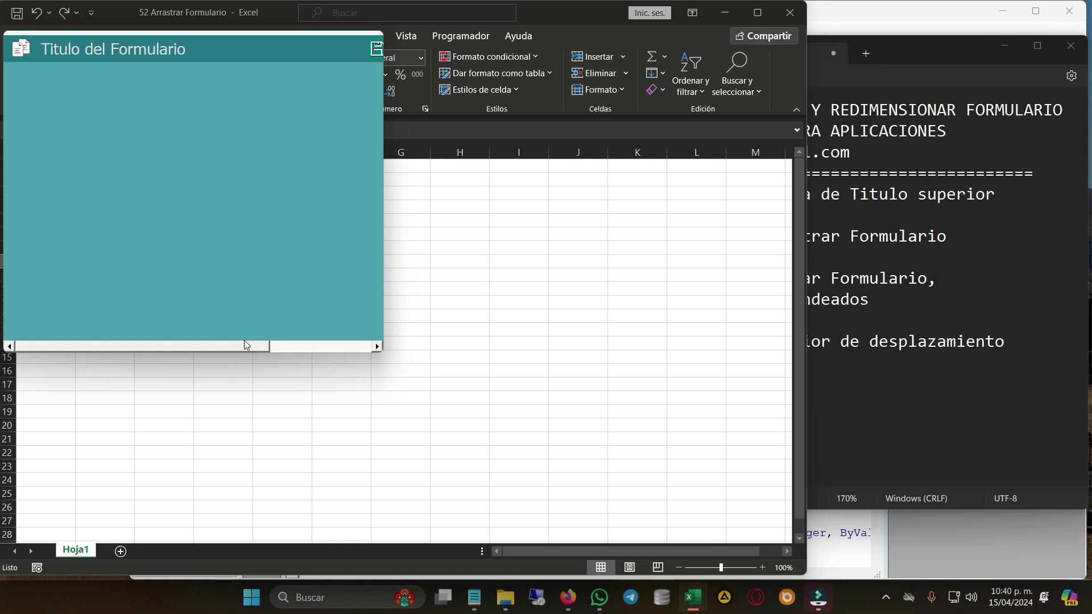
pyautogui.moveTo(245, 348)
pyautogui.mouseDown()
pyautogui.moveTo(350, 349)
pyautogui.moveTo(246, 354)
pyautogui.moveTo(306, 353)
pyautogui.mouseUp()
# Step: Highlight the title-bar and drag items in Notepad, then move the form down-right and scroll it sideways
pyautogui.click(914, 313)
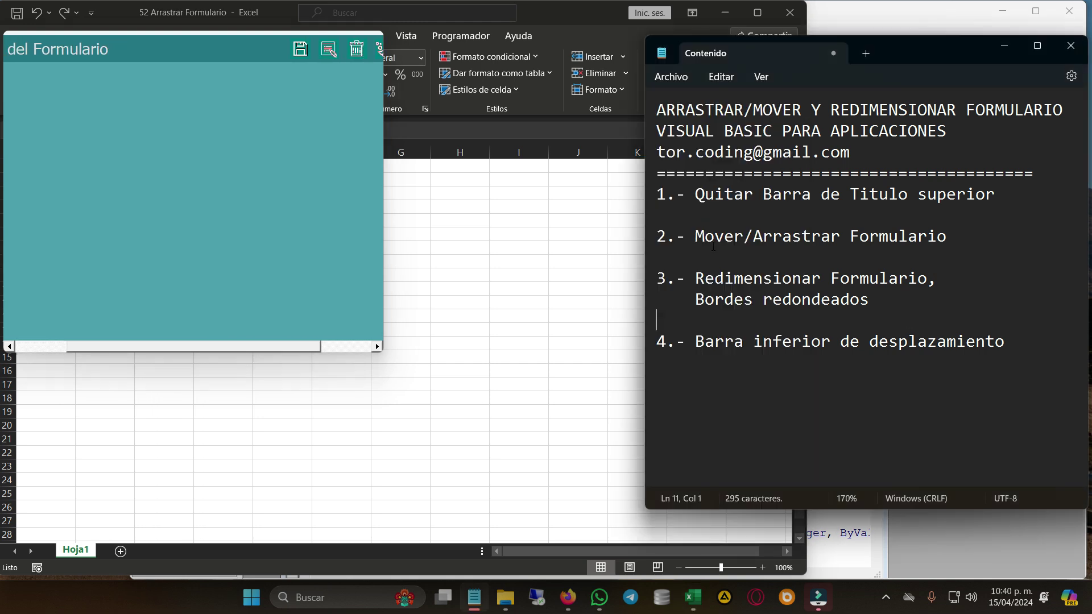
pyautogui.moveTo(694, 236)
pyautogui.mouseDown()
pyautogui.moveTo(999, 260)
pyautogui.moveTo(995, 248)
pyautogui.mouseUp()
pyautogui.click(737, 208)
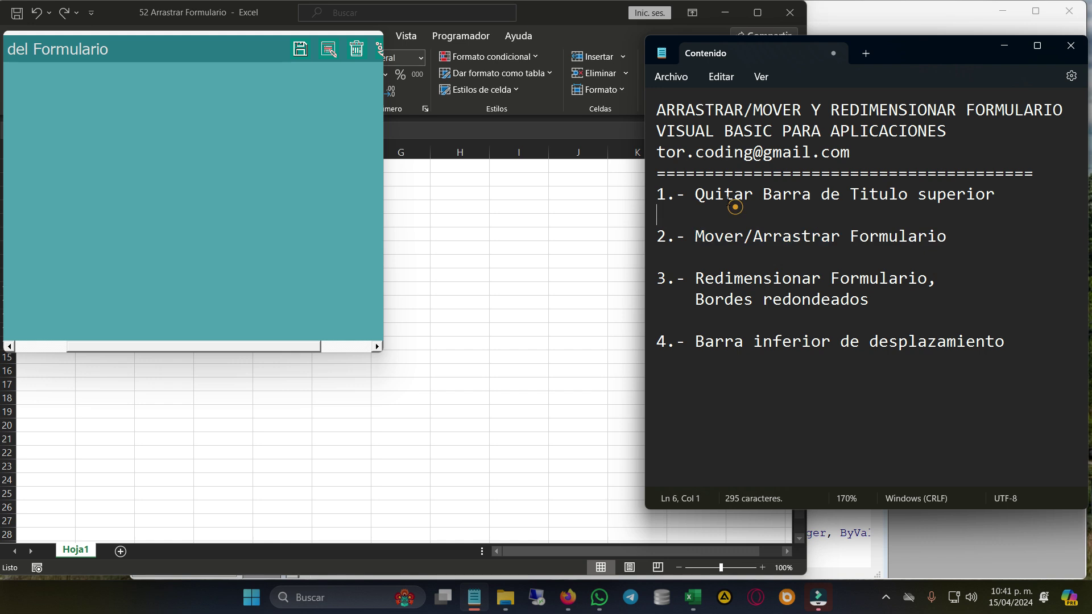
pyautogui.moveTo(695, 194); pyautogui.dragTo(994, 198)
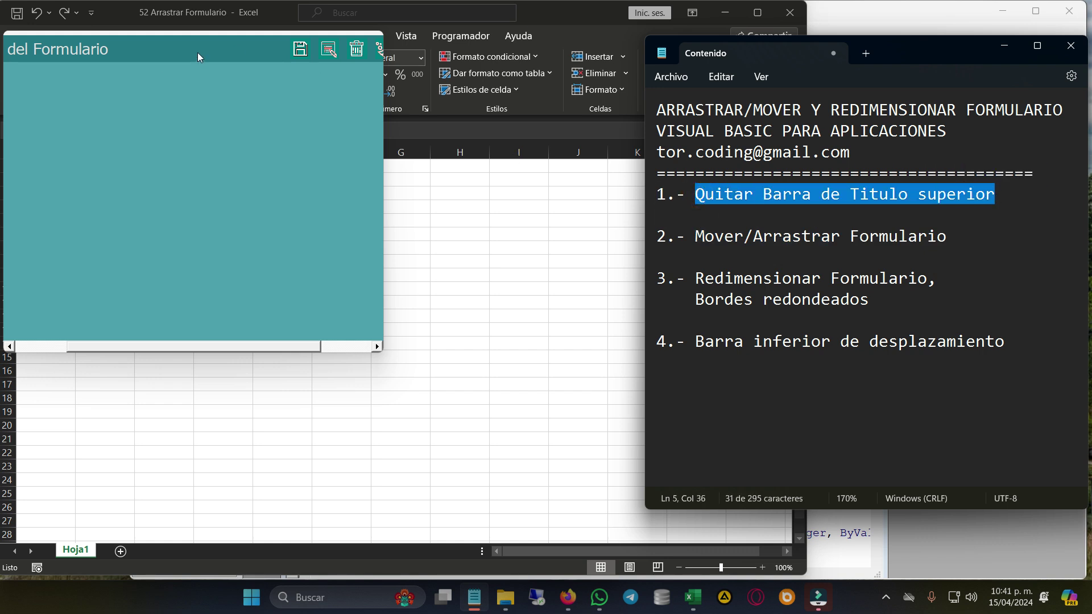
pyautogui.moveTo(197, 57)
pyautogui.mouseDown()
pyautogui.moveTo(221, 109)
pyautogui.moveTo(289, 157)
pyautogui.mouseUp()
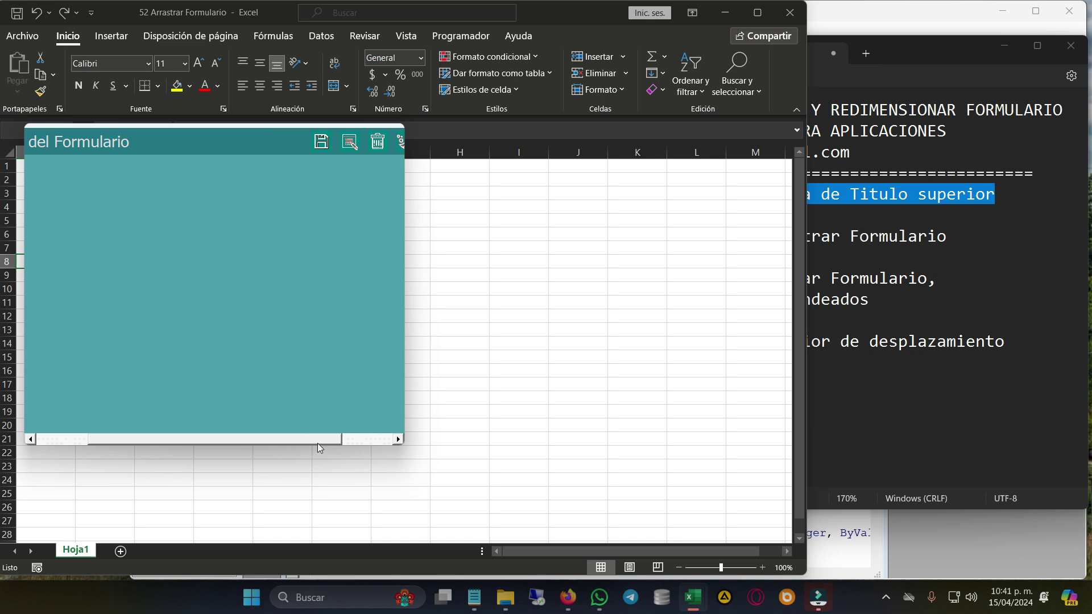
pyautogui.hscroll(2, 317, 442)
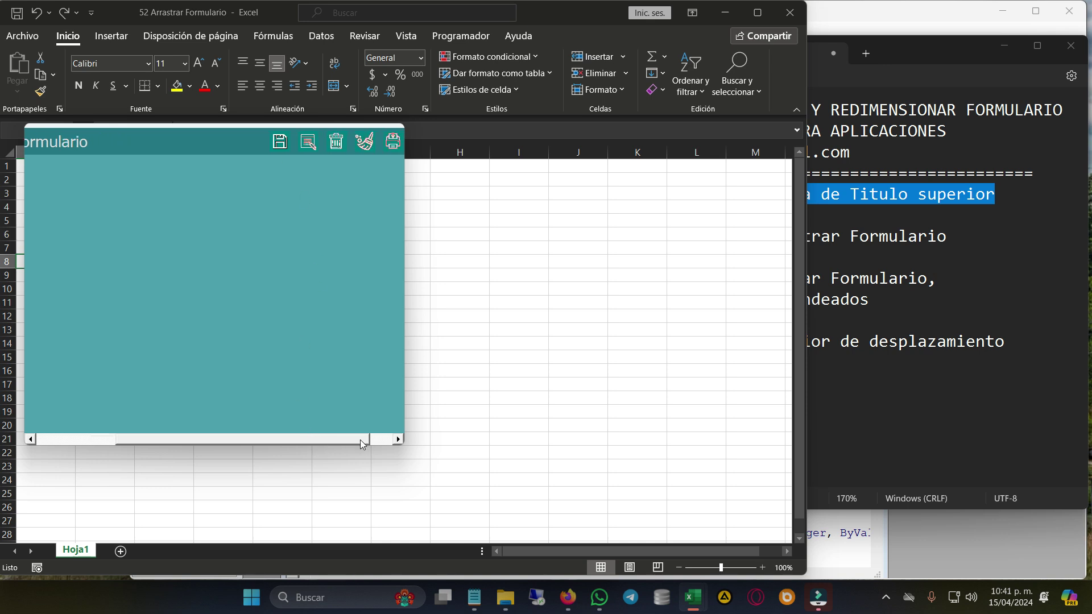
# Step: Highlight the drag, resizing/rounded-edges and 'Barra inferior de desplazamiento' items, then return to the form
pyautogui.click(208, 137)
pyautogui.click(871, 220)
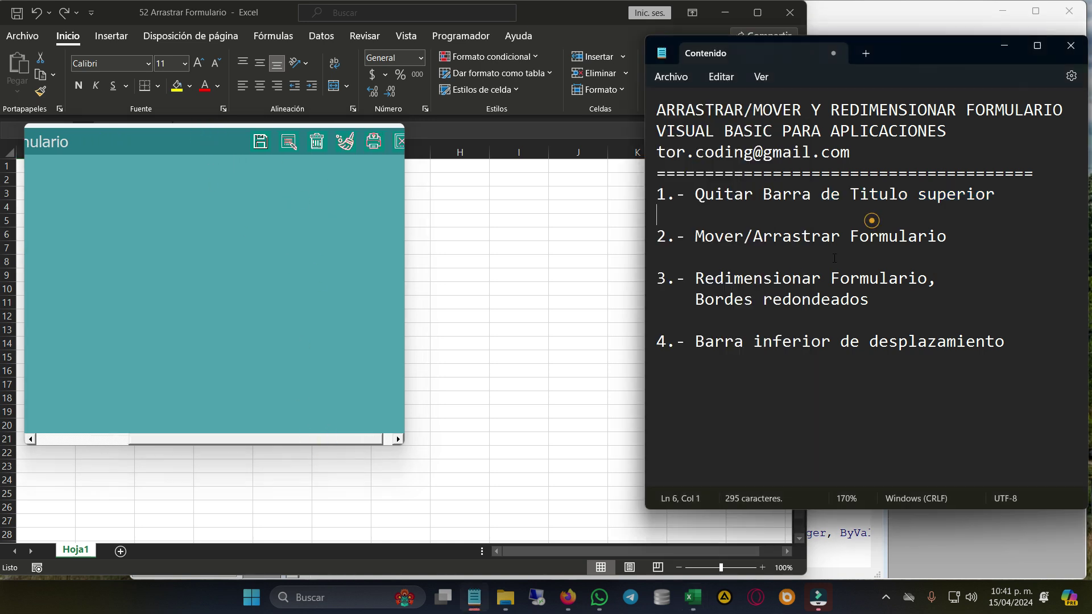
pyautogui.moveTo(695, 235); pyautogui.dragTo(954, 236)
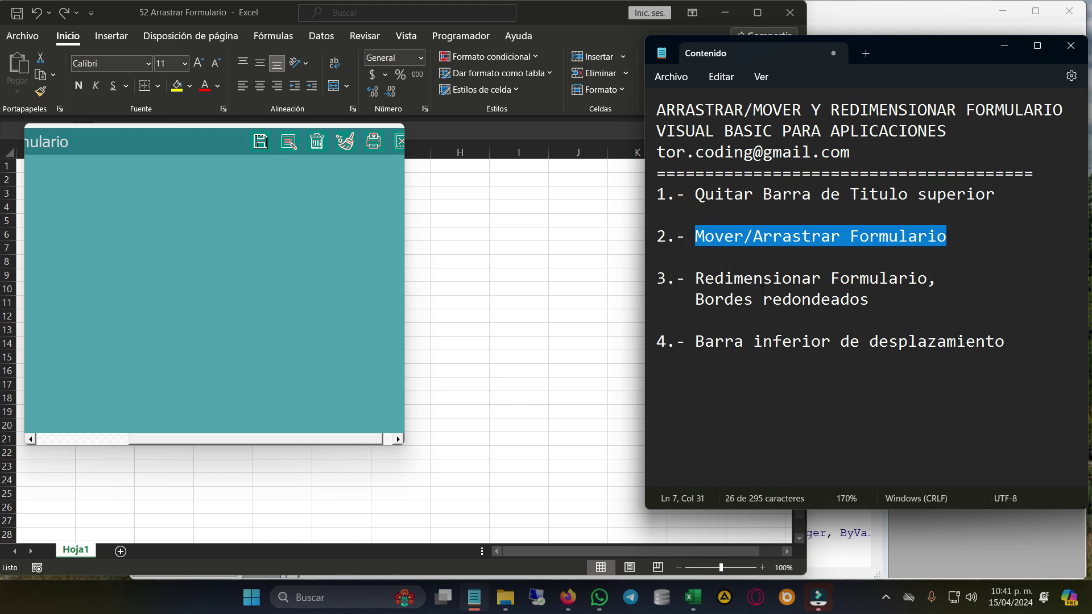
pyautogui.moveTo(694, 279); pyautogui.dragTo(762, 320)
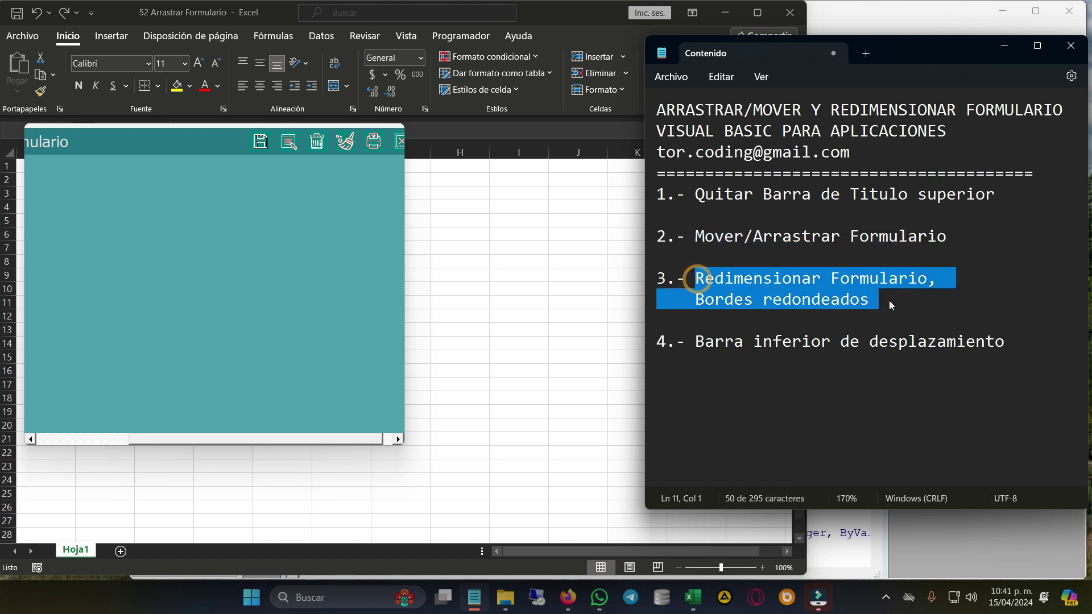
pyautogui.click(741, 342)
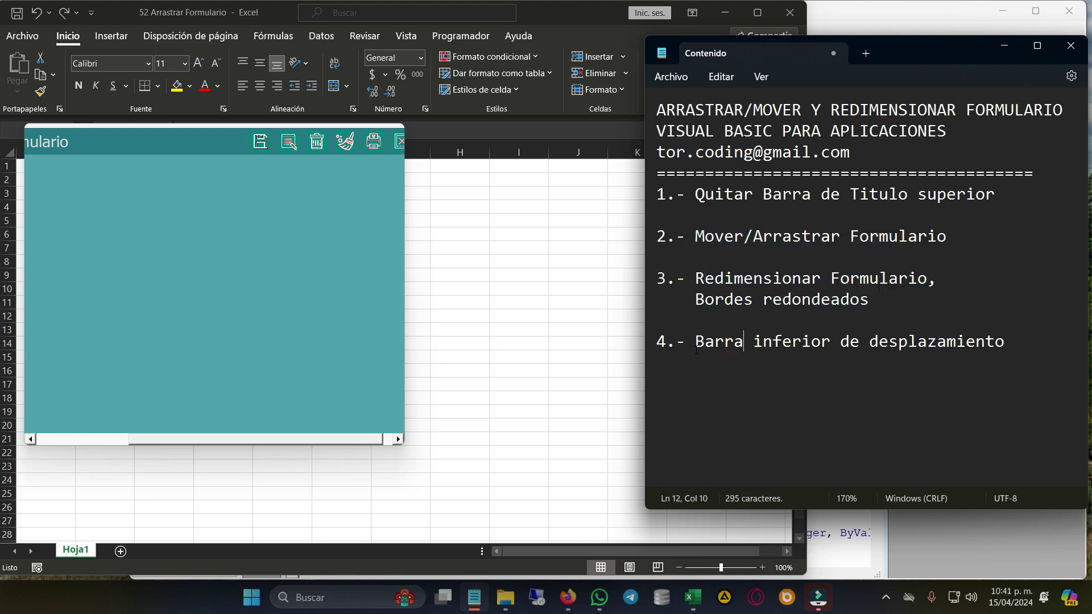
pyautogui.moveTo(695, 344); pyautogui.dragTo(1004, 342)
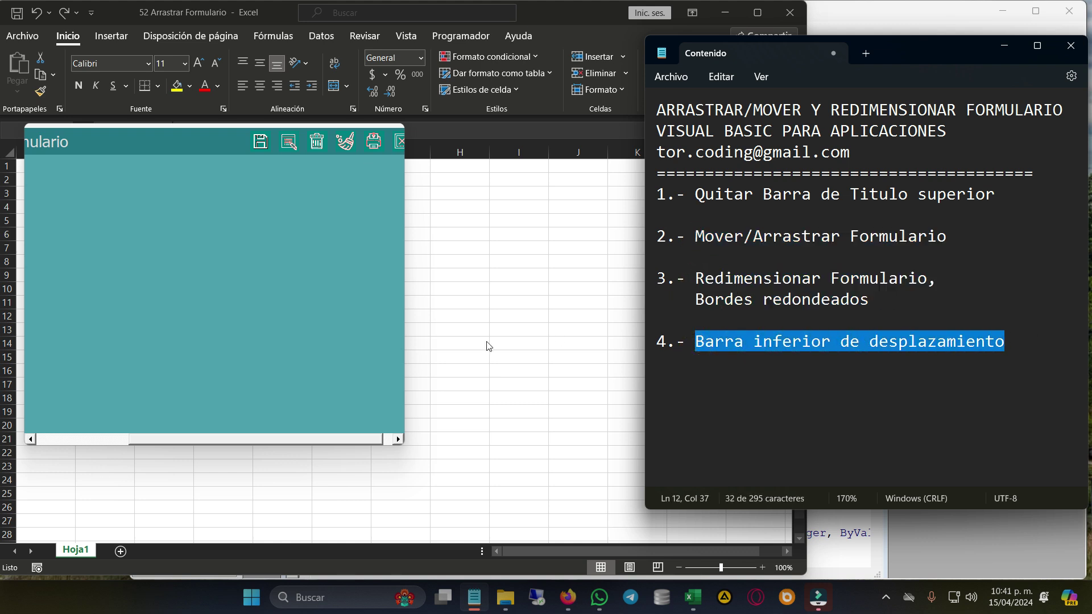
pyautogui.click(346, 327)
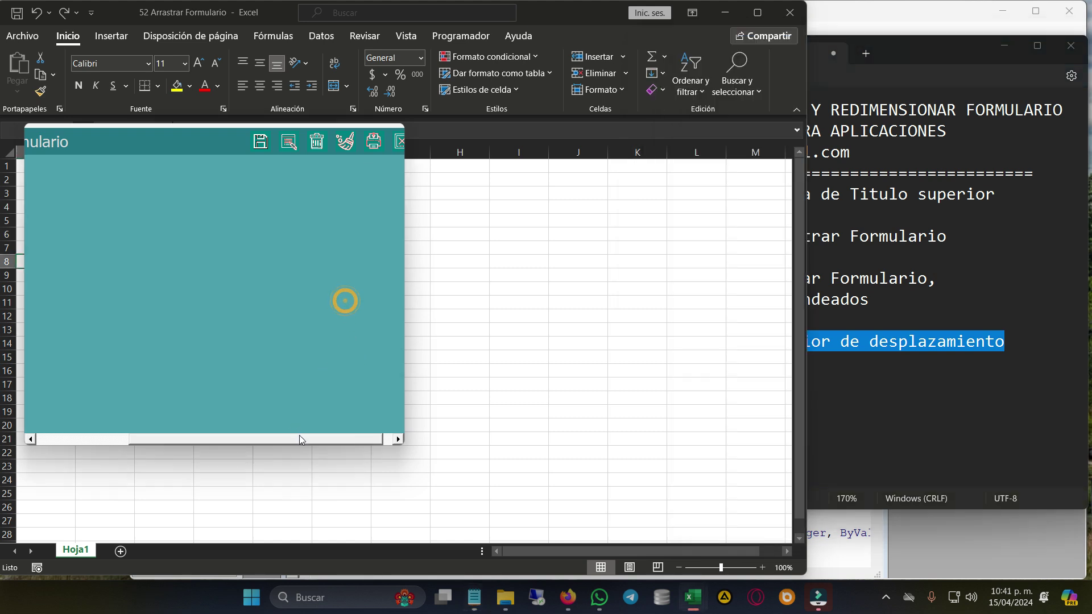
pyautogui.moveTo(292, 438)
pyautogui.mouseDown()
pyautogui.moveTo(218, 438)
pyautogui.moveTo(332, 441)
pyautogui.moveTo(130, 441)
pyautogui.moveTo(303, 441)
pyautogui.mouseUp()
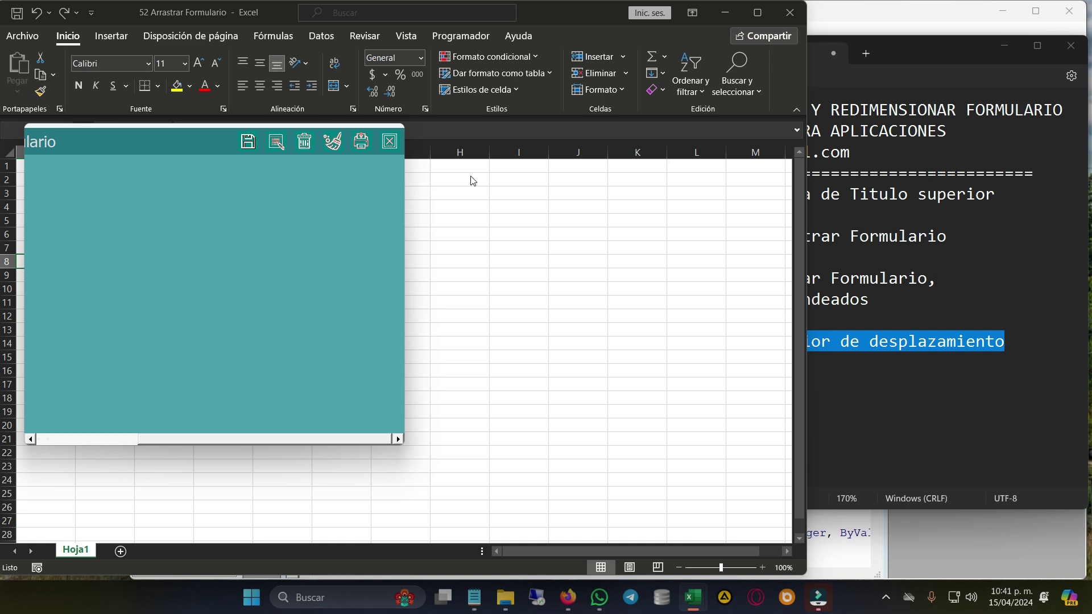
# Step: Close the teal form and highlight the title-bar removal item in the Notepad outline
pyautogui.click(389, 141)
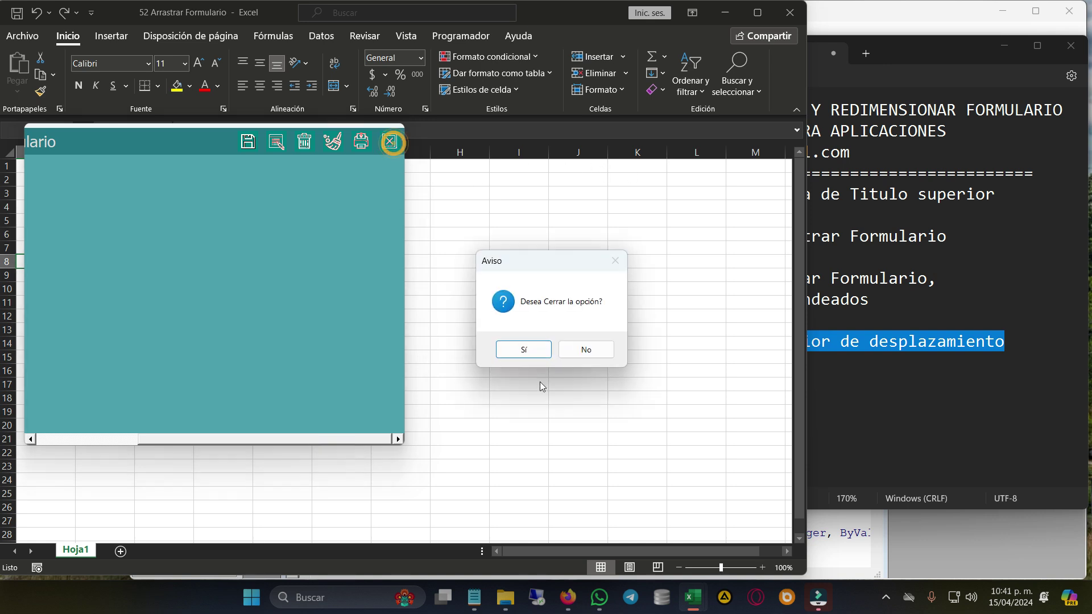
pyautogui.click(523, 348)
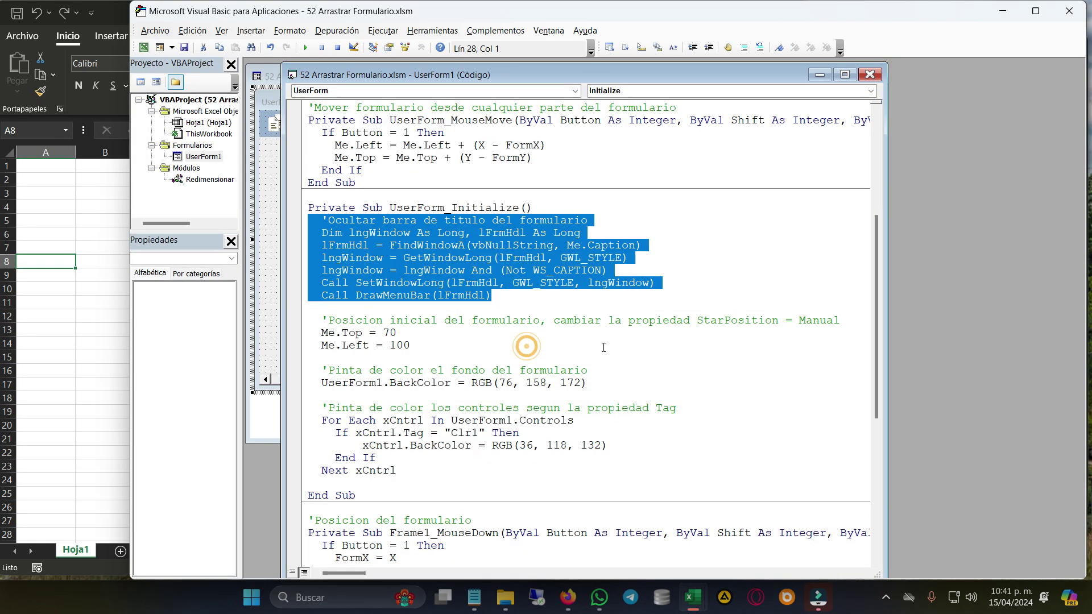
pyautogui.click(474, 597)
pyautogui.moveTo(695, 194); pyautogui.dragTo(1002, 193)
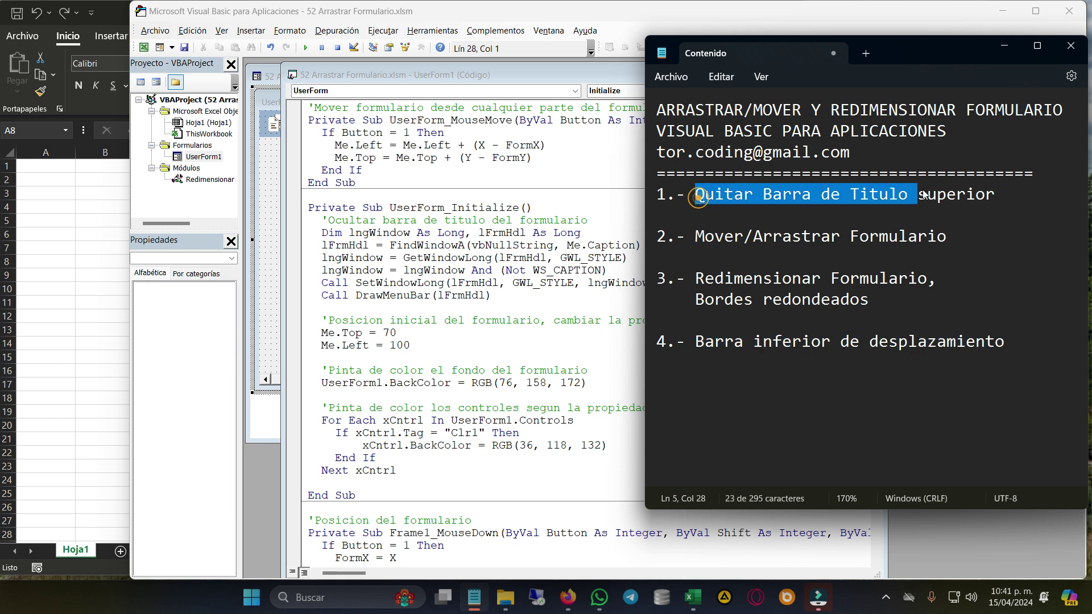
# Step: Open UserForm1's code with F7 and select the WS_CAPTION/user32 title-bar declarations
pyautogui.moveTo(366, 237); pyautogui.dragTo(335, 296)
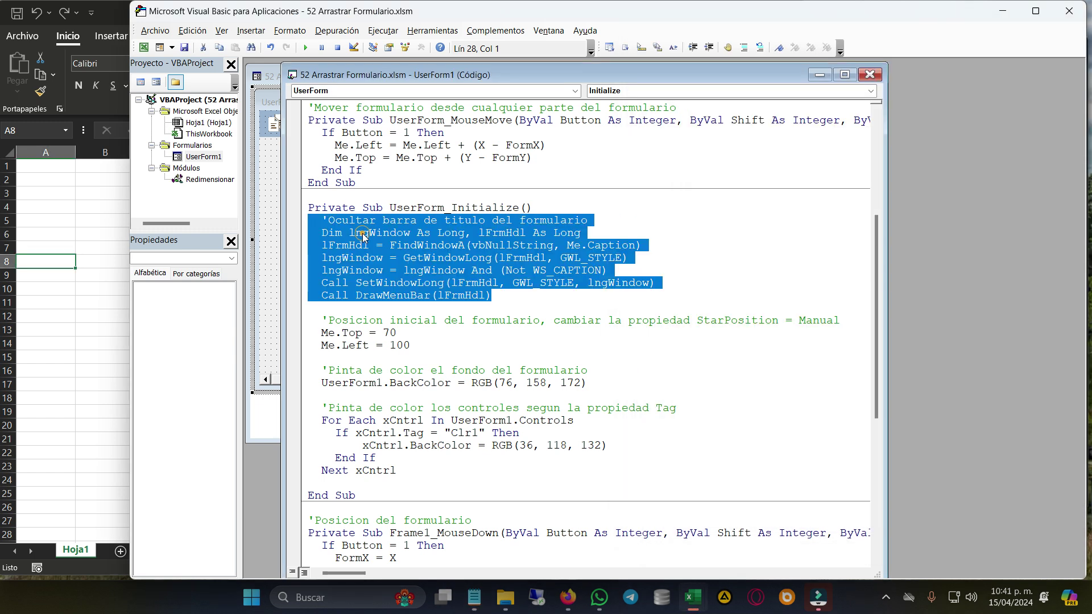
pyautogui.click(269, 293)
pyautogui.press('F7')
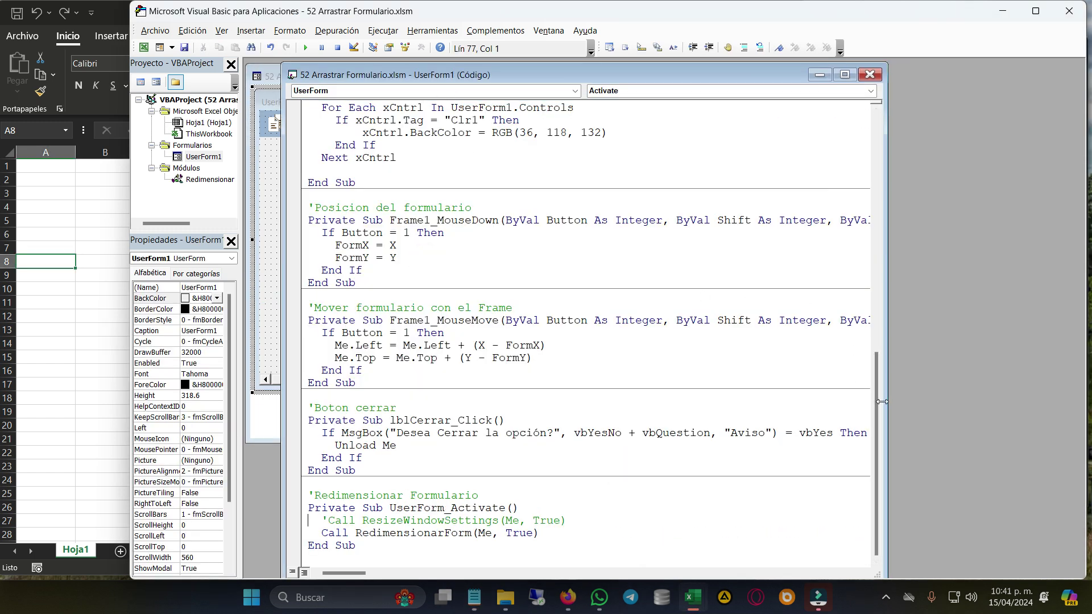
pyautogui.moveTo(878, 406); pyautogui.dragTo(888, 159)
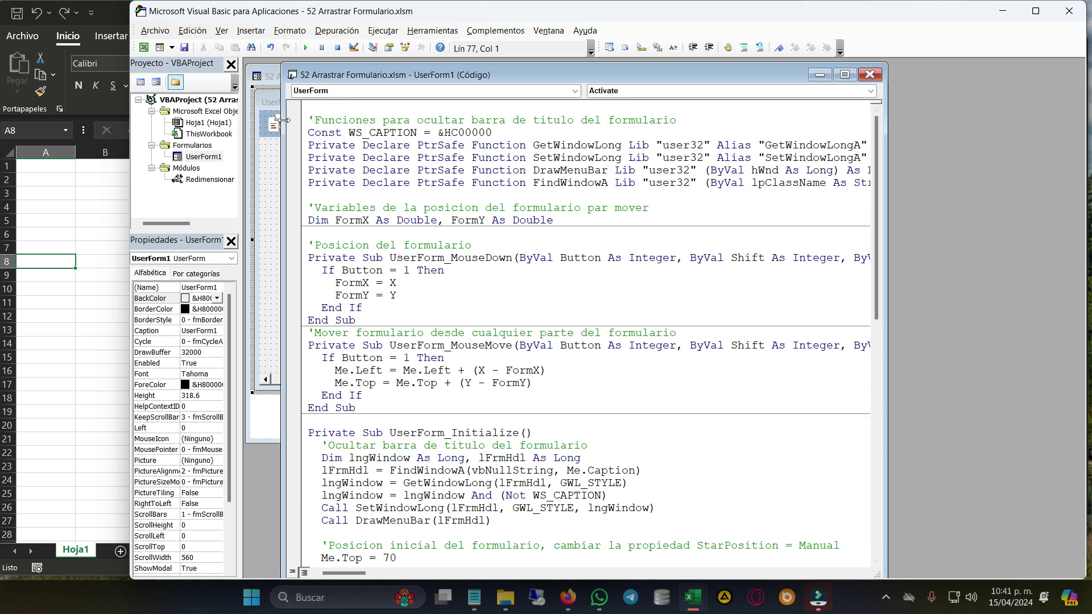
pyautogui.moveTo(309, 119); pyautogui.dragTo(526, 196)
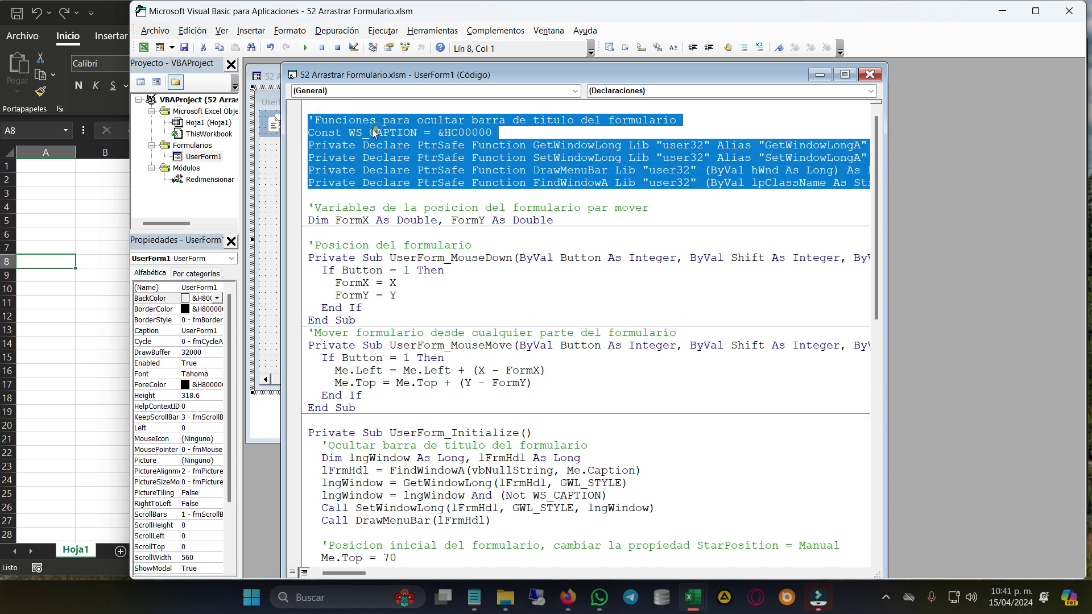
pyautogui.click(350, 119)
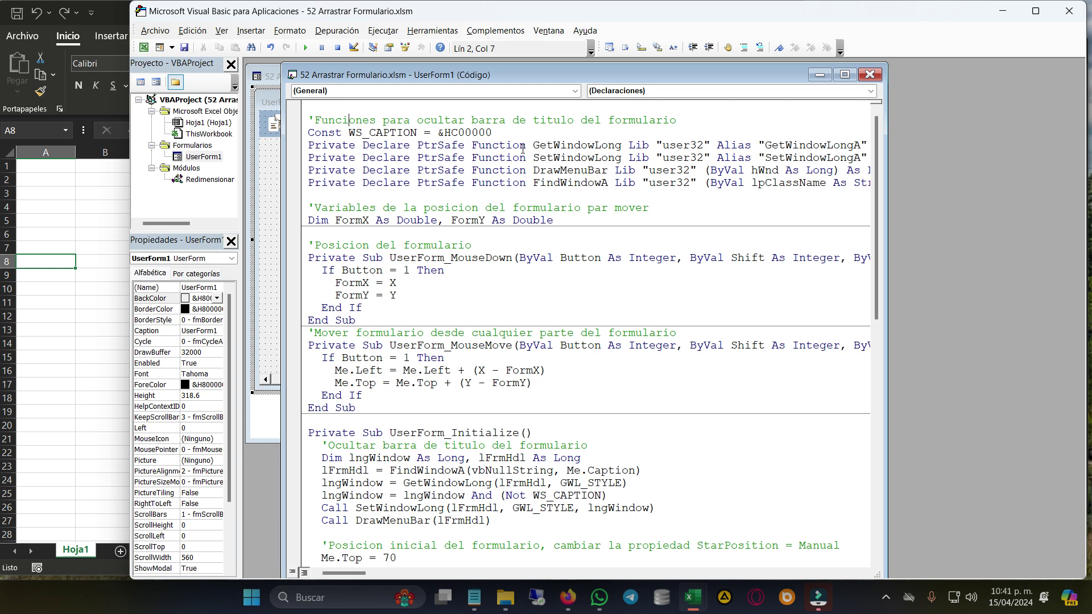
pyautogui.moveTo(341, 191); pyautogui.dragTo(298, 120)
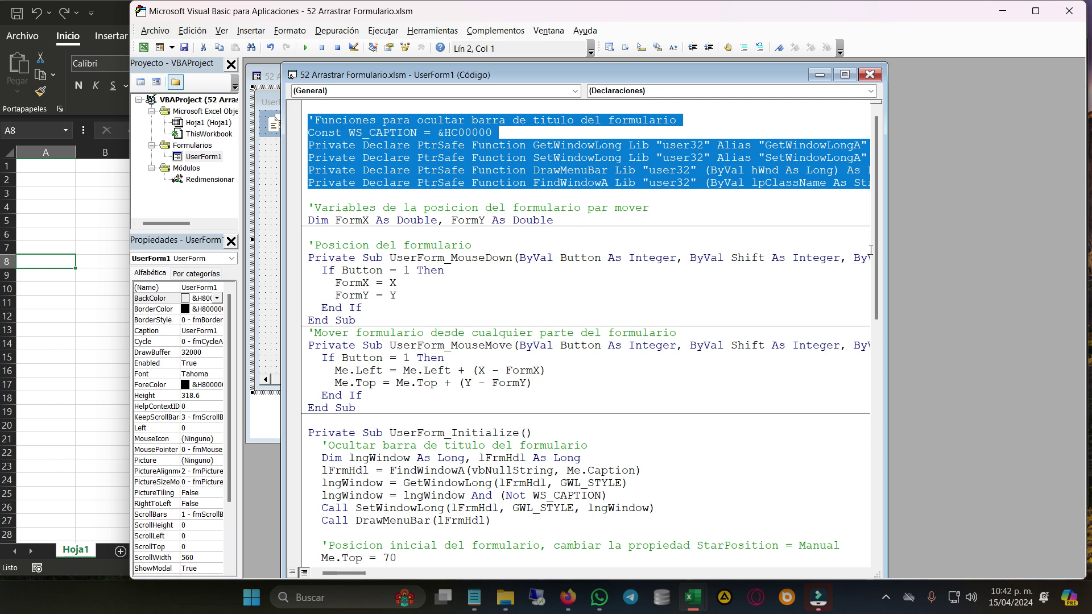
# Step: Select the title-bar-hiding code block in UserForm_Initialize
pyautogui.moveTo(874, 267); pyautogui.dragTo(875, 356)
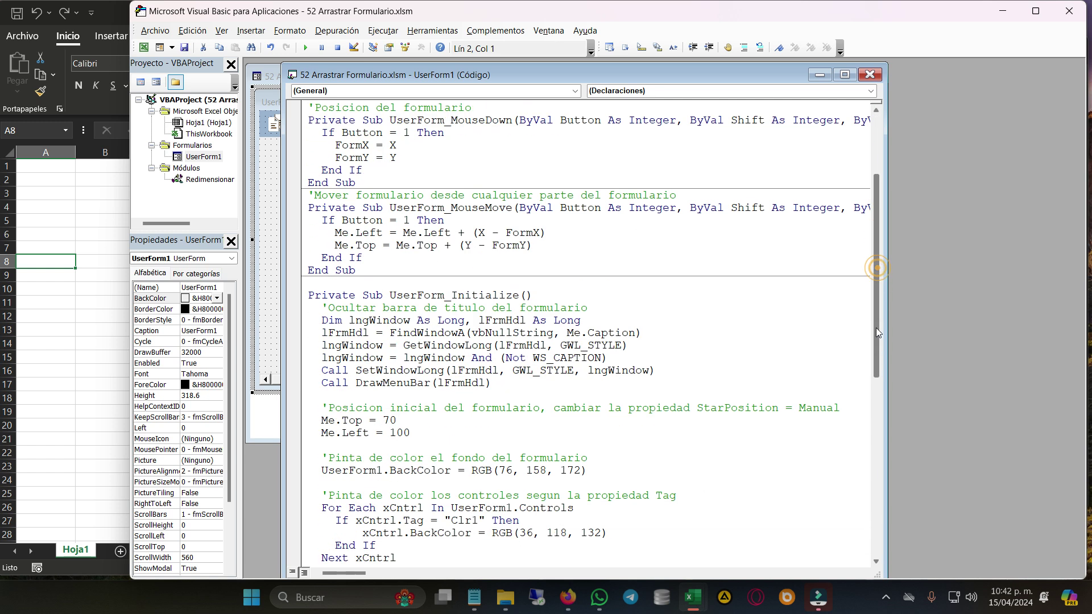
pyautogui.doubleClick(472, 233)
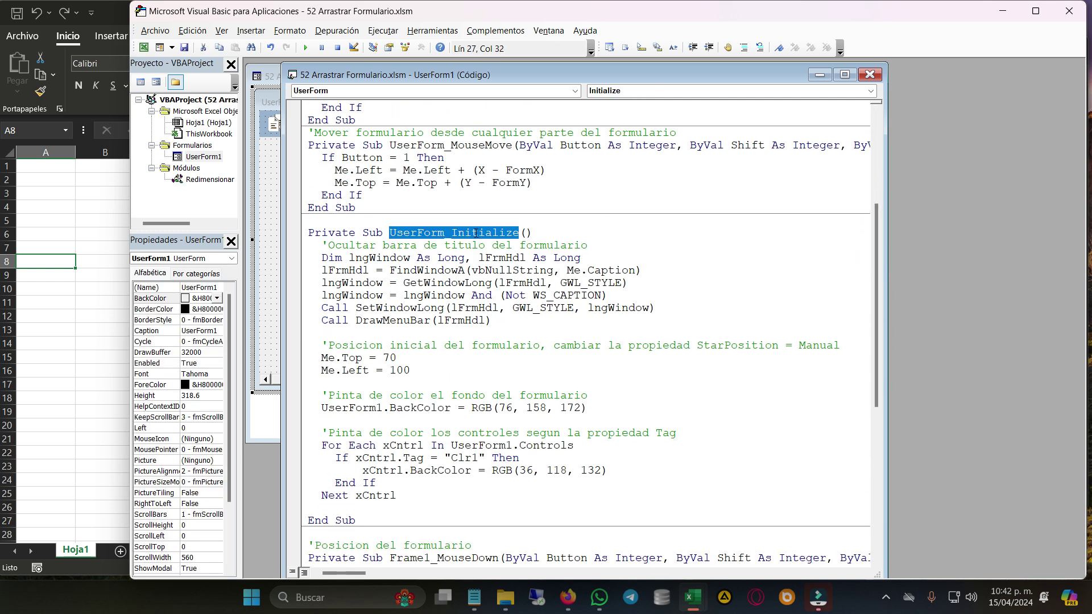
pyautogui.click(454, 270)
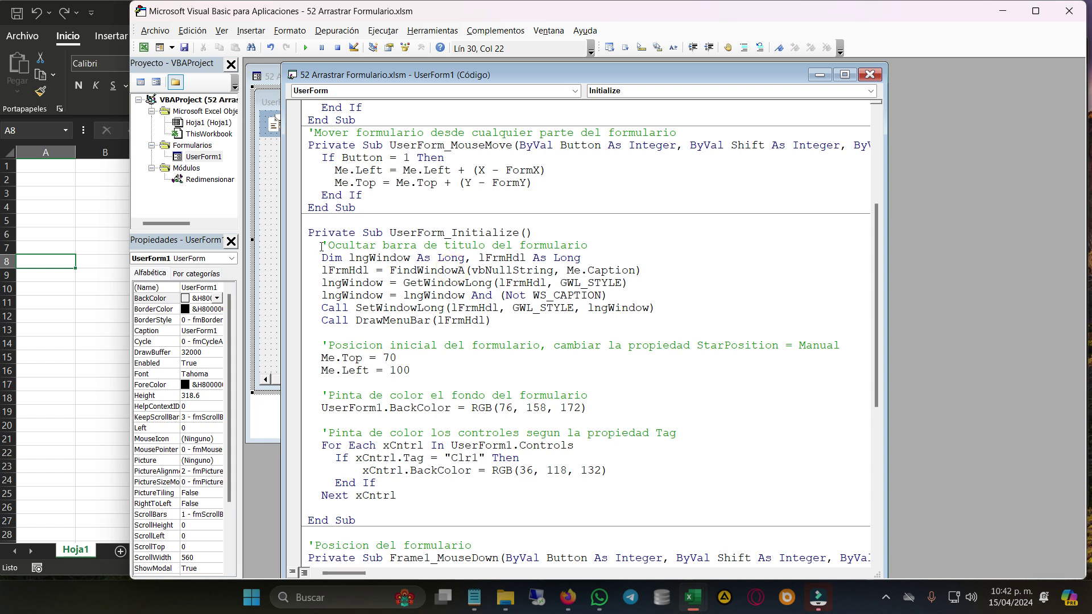
pyautogui.moveTo(321, 245); pyautogui.dragTo(513, 328)
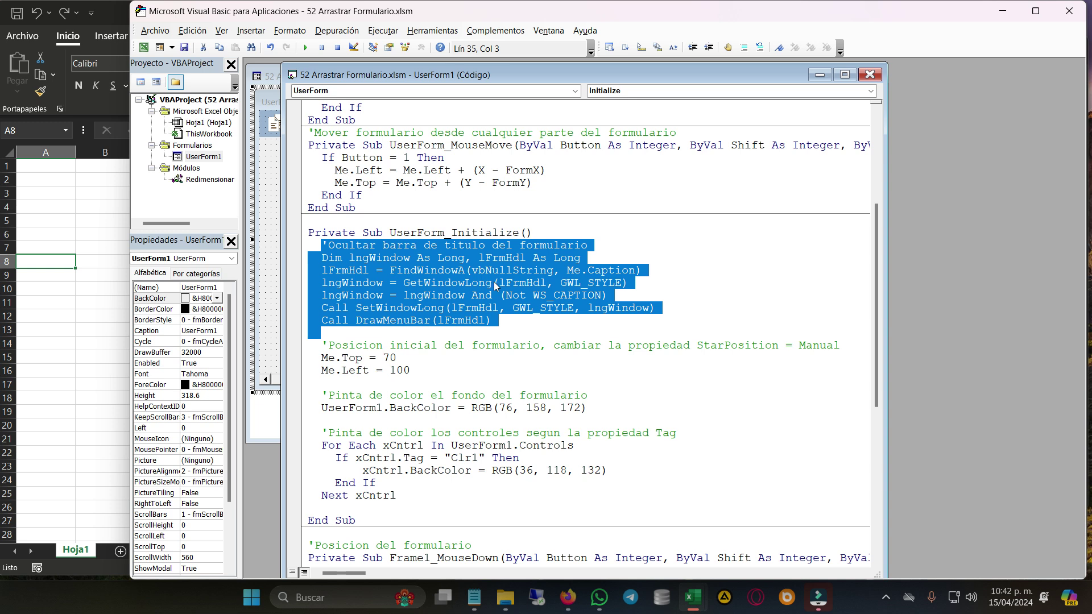
# Step: In the designer, select Frame1, lblTitulo, the save, LblModificar and LblLimpiar icons, then the form
pyautogui.click(274, 283)
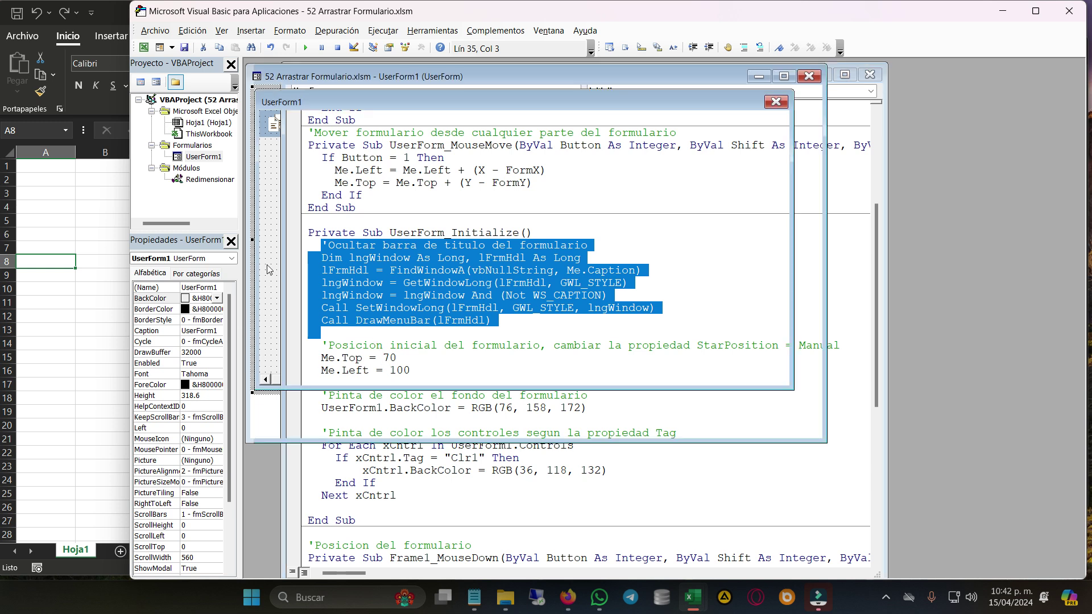
pyautogui.click(481, 136)
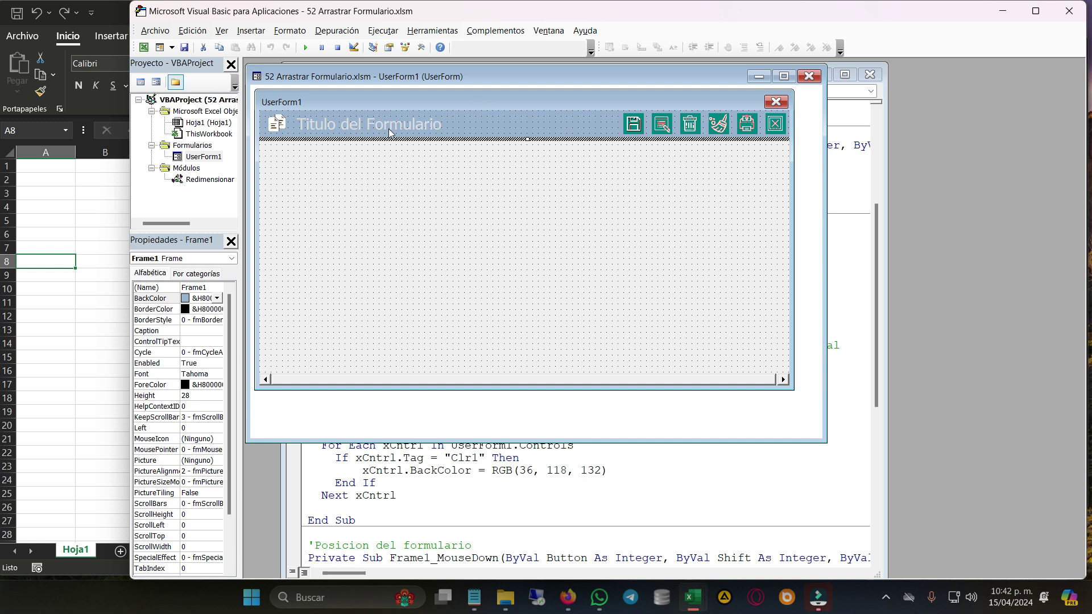
pyautogui.click(338, 125)
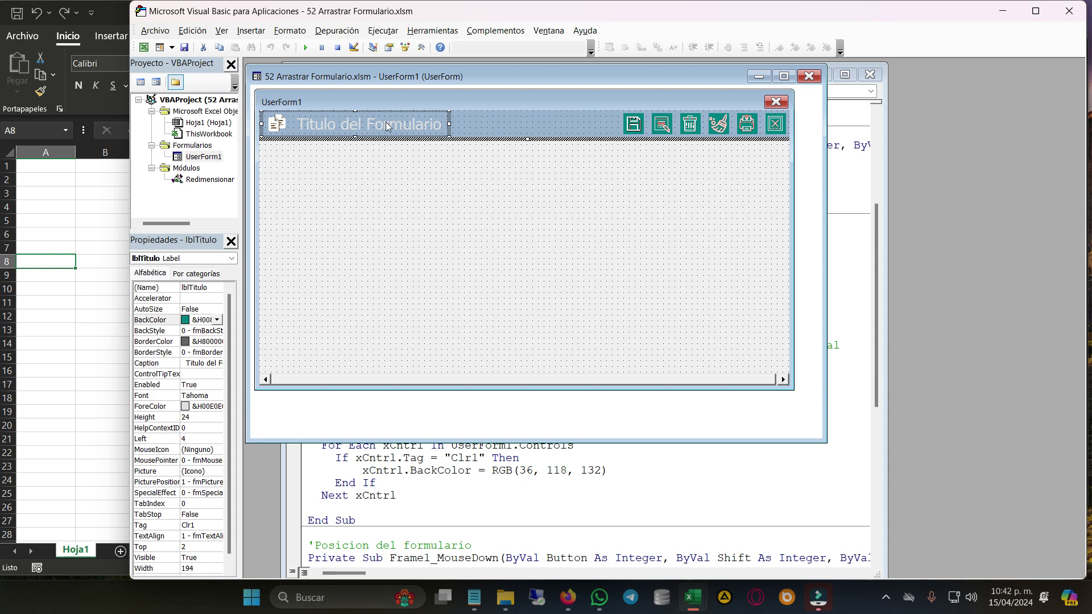
pyautogui.click(284, 125)
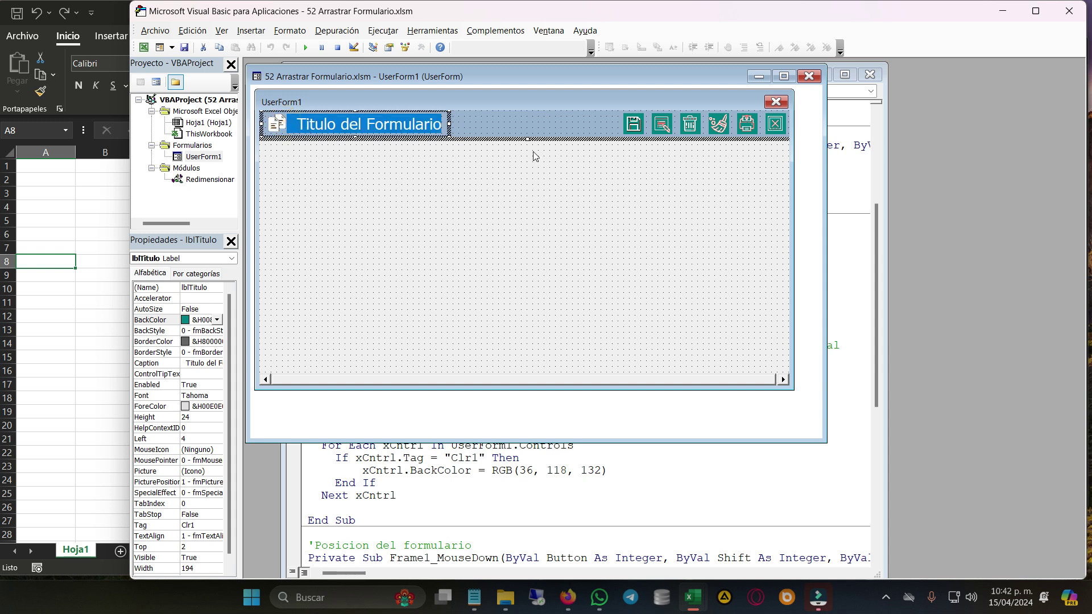
pyautogui.click(599, 139)
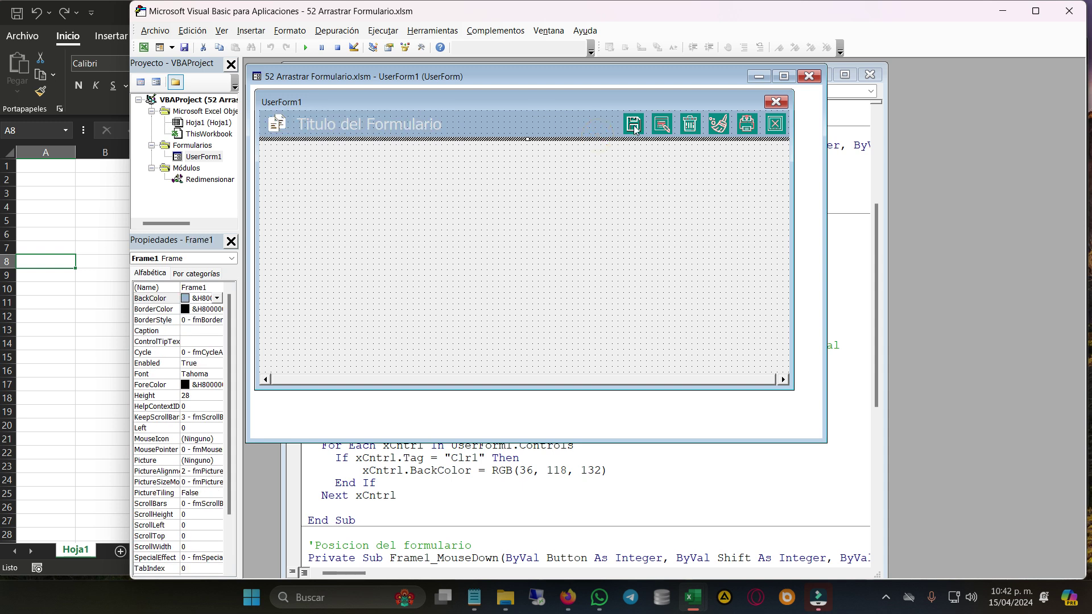
pyautogui.click(636, 128)
pyautogui.click(680, 130)
pyautogui.click(666, 127)
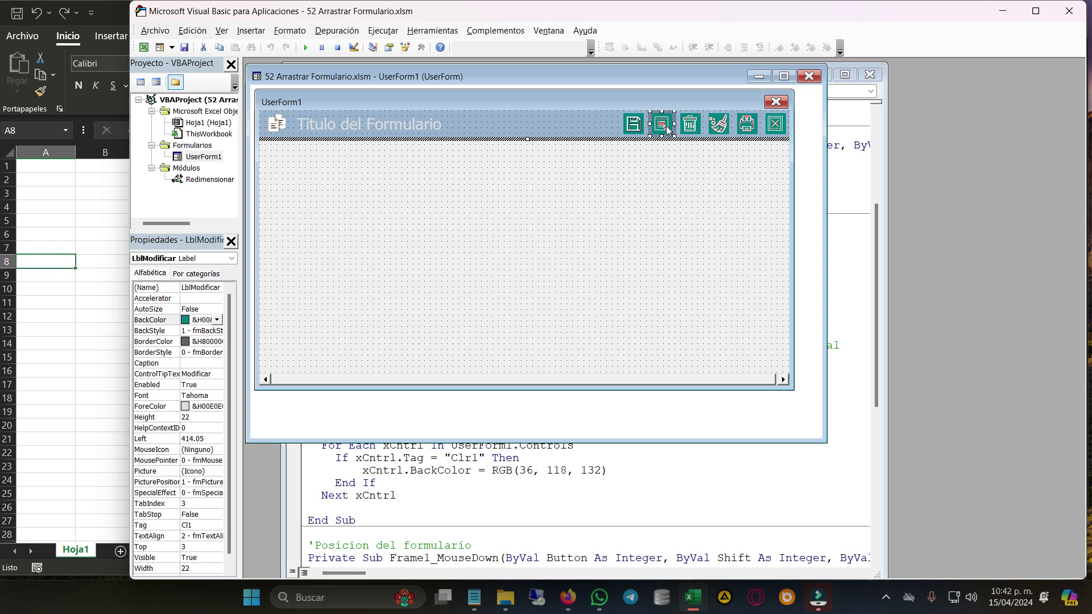
pyautogui.click(718, 125)
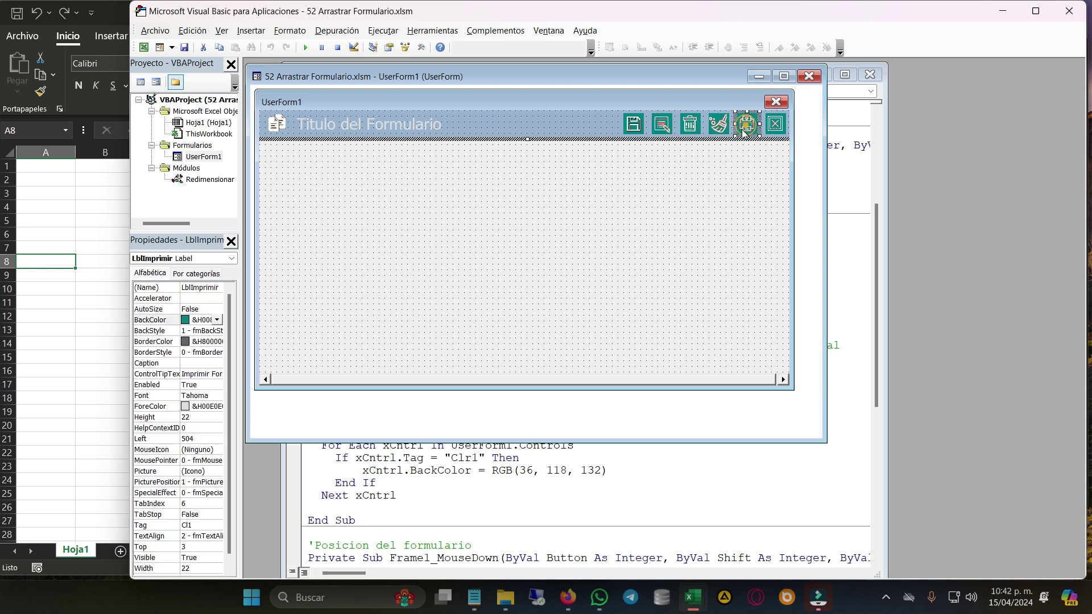
pyautogui.click(546, 260)
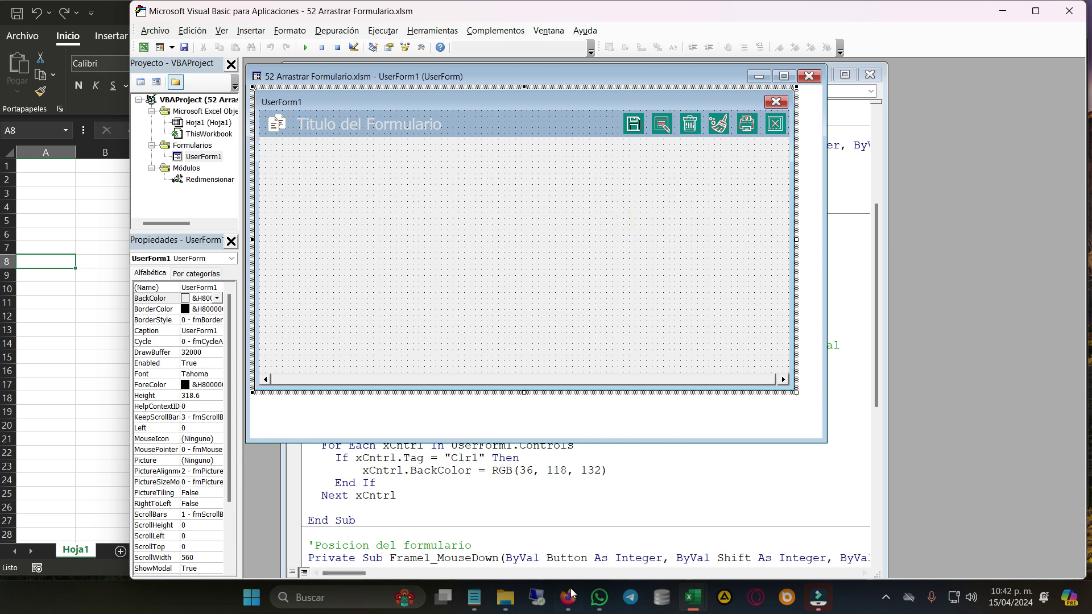
pyautogui.click(474, 597)
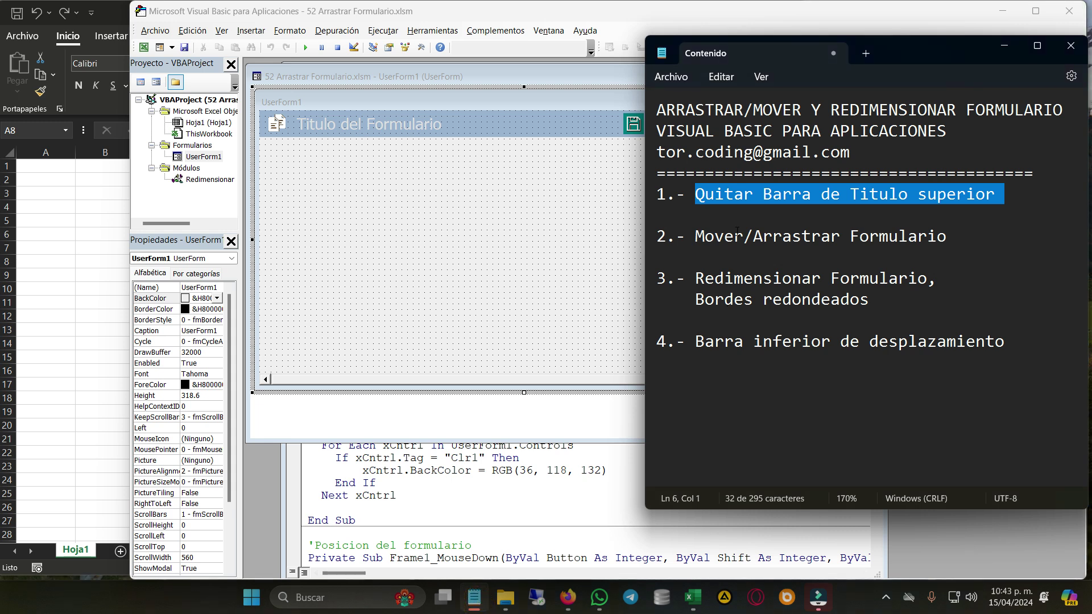
pyautogui.moveTo(696, 238); pyautogui.dragTo(872, 239)
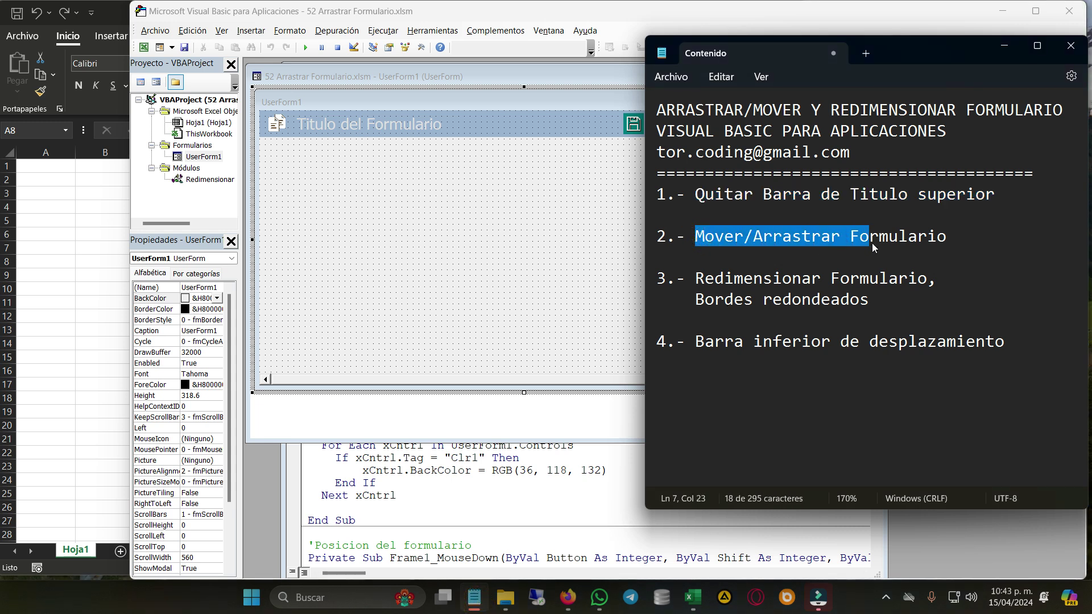
pyautogui.moveTo(873, 245); pyautogui.dragTo(911, 245)
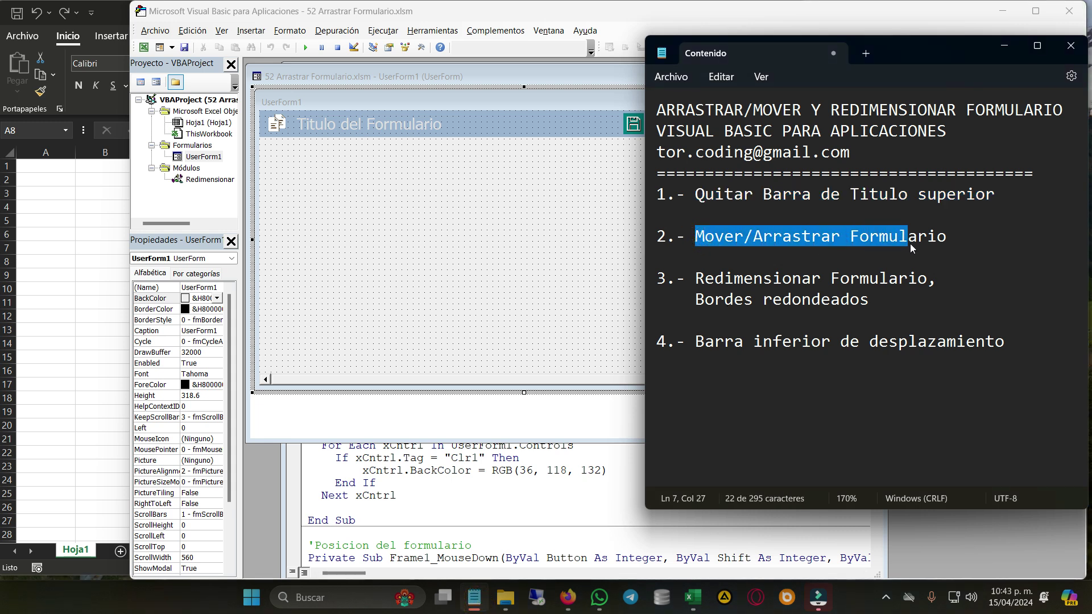
pyautogui.click(462, 206)
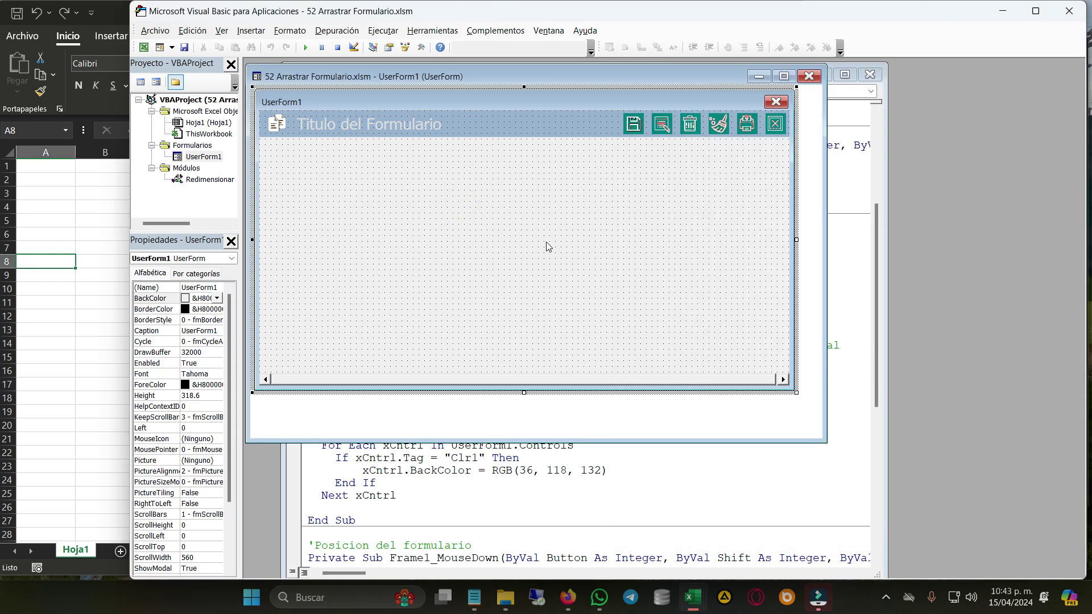
pyautogui.click(540, 488)
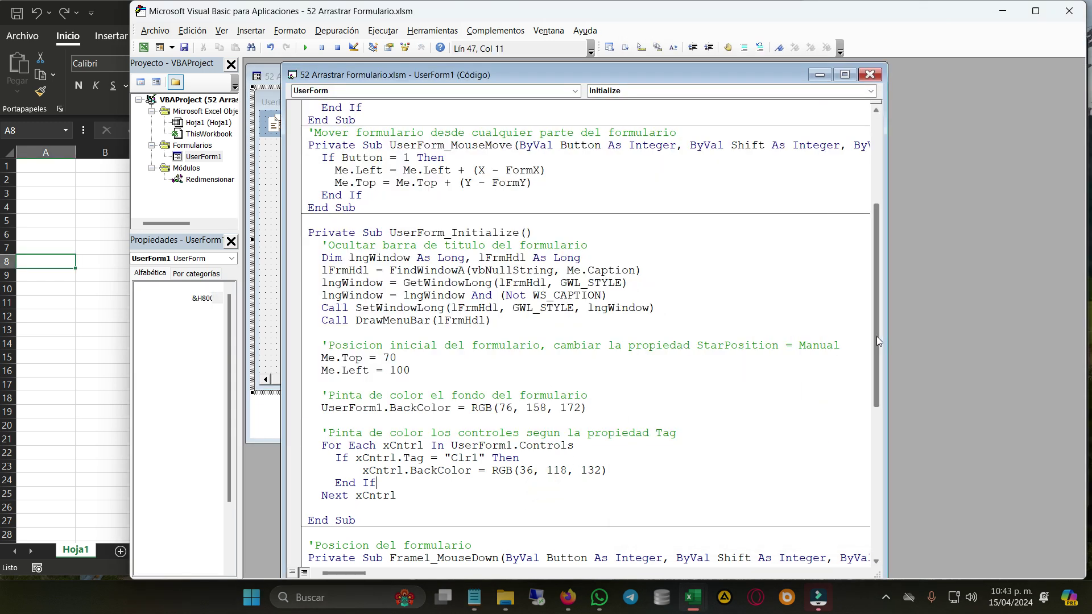
pyautogui.moveTo(875, 398); pyautogui.dragTo(876, 336)
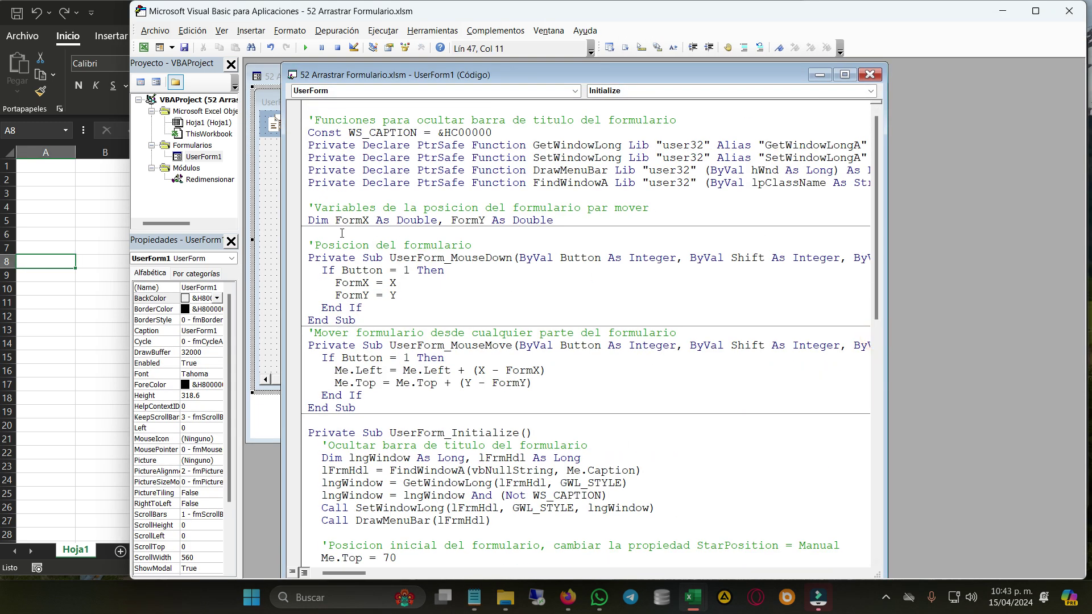
pyautogui.moveTo(302, 212); pyautogui.dragTo(302, 223)
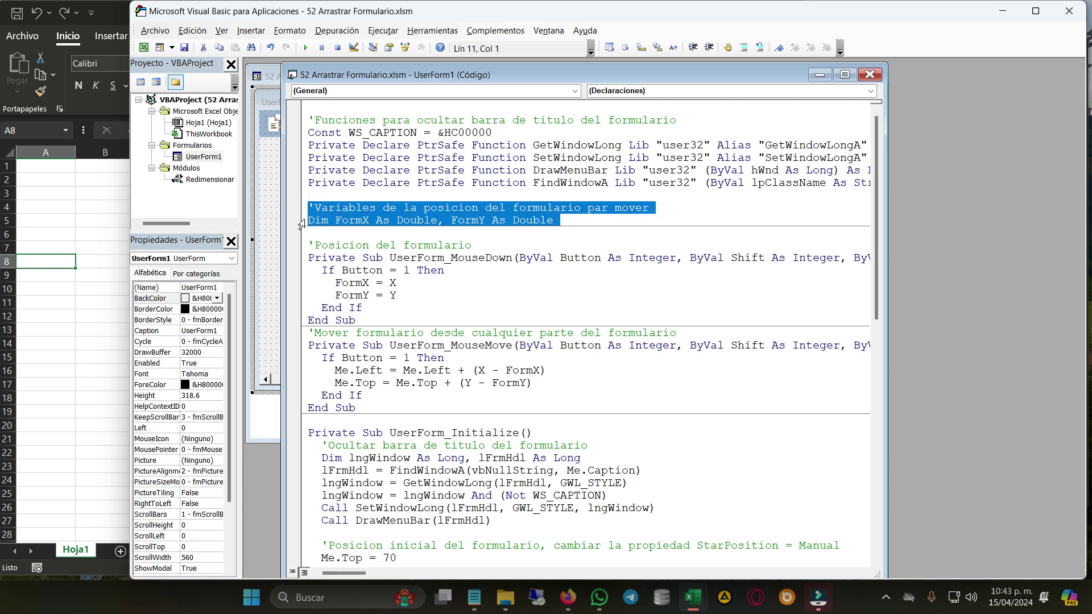
pyautogui.click(542, 218)
pyautogui.click(357, 222)
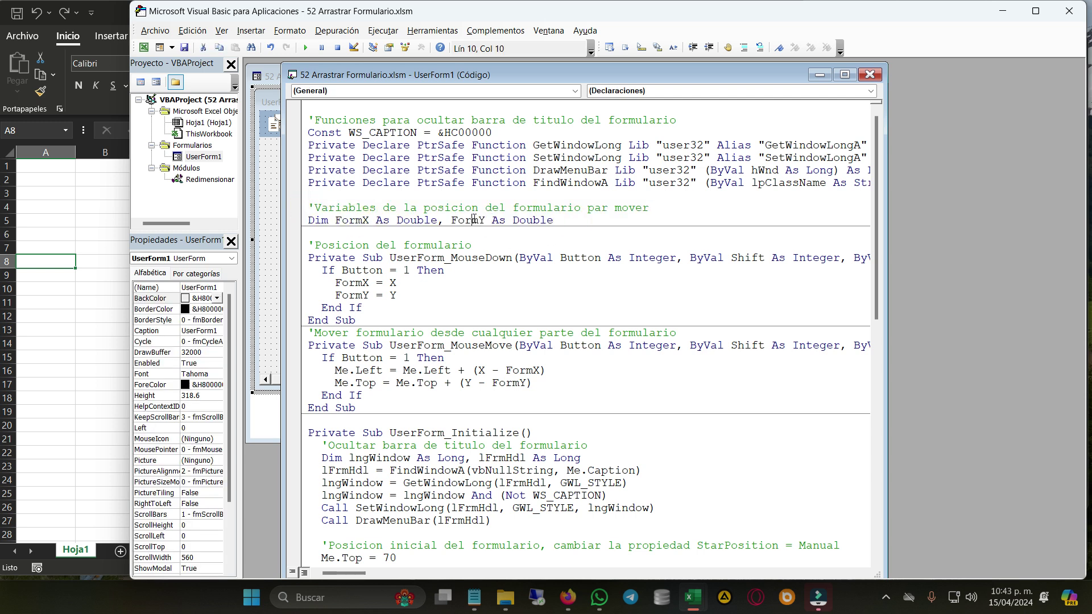
pyautogui.doubleClick(467, 220)
pyautogui.click(573, 220)
pyautogui.doubleClick(358, 220)
pyautogui.doubleClick(466, 221)
pyautogui.click(265, 313)
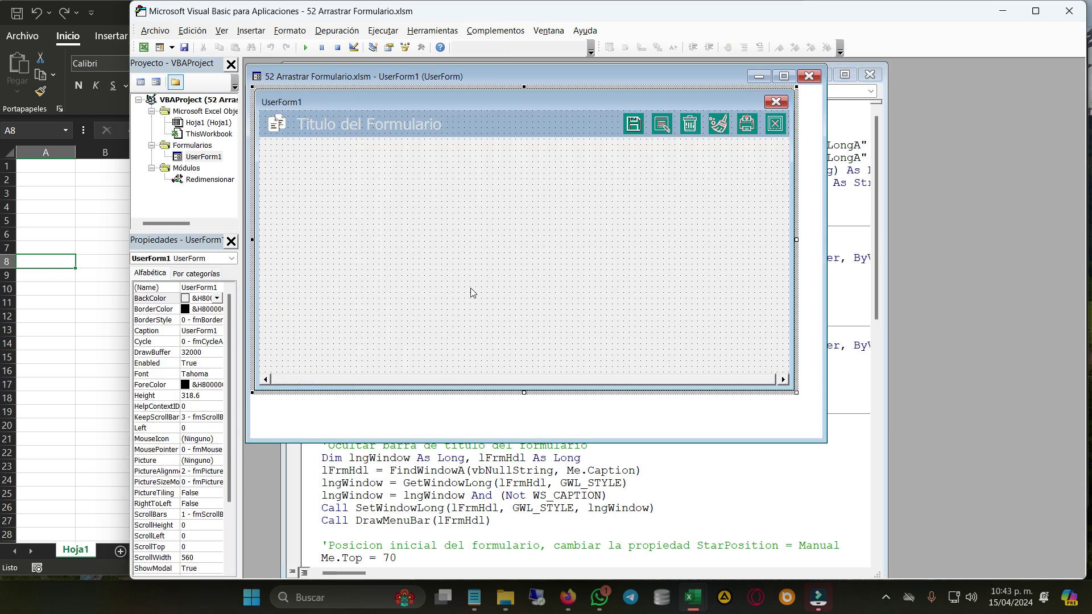
# Step: Open UserForm1's code at UserForm_MouseDown and pick out its If Button = 1 check and FormX = X line
pyautogui.doubleClick(471, 293)
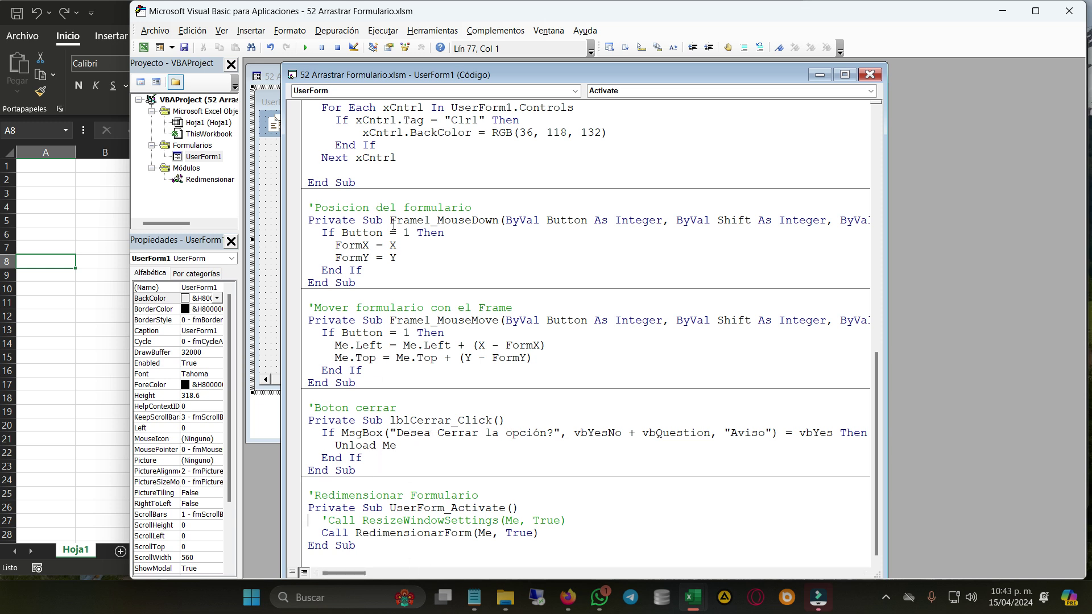
pyautogui.click(711, 90)
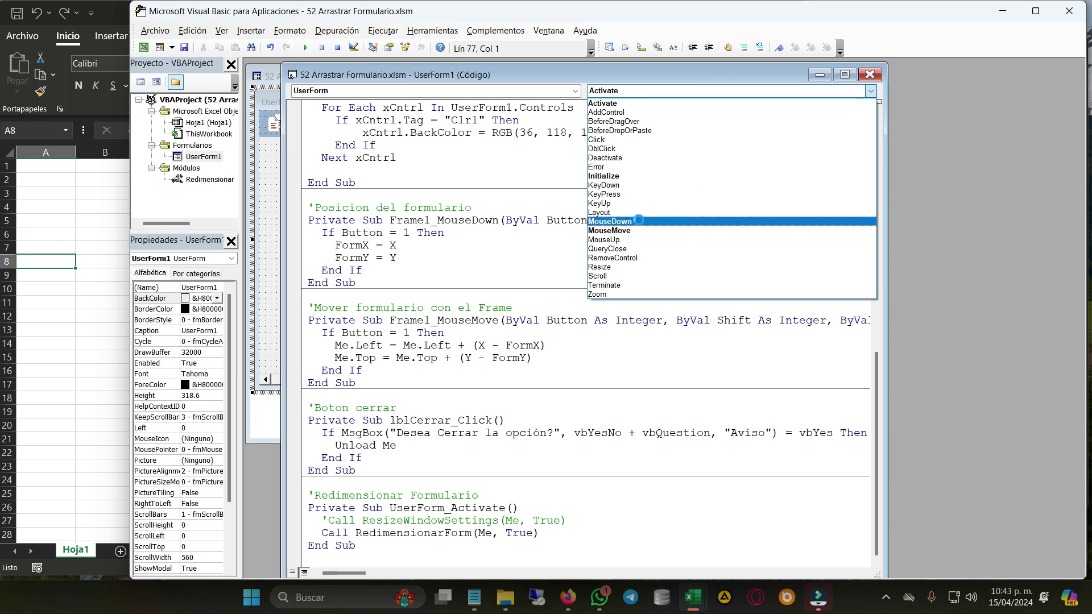
pyautogui.click(639, 222)
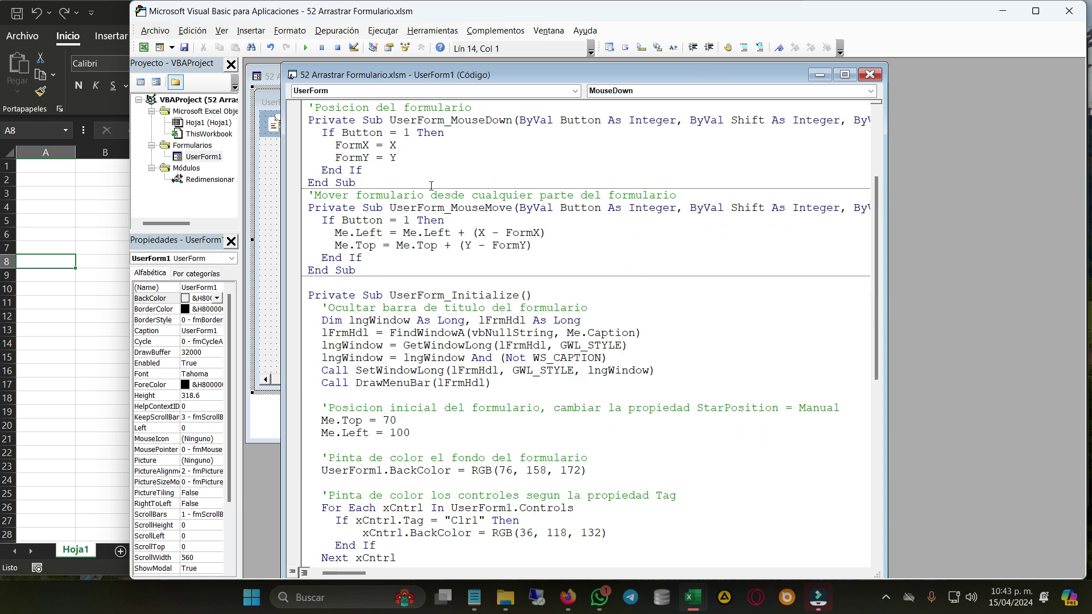
pyautogui.moveTo(302, 133); pyautogui.dragTo(302, 173)
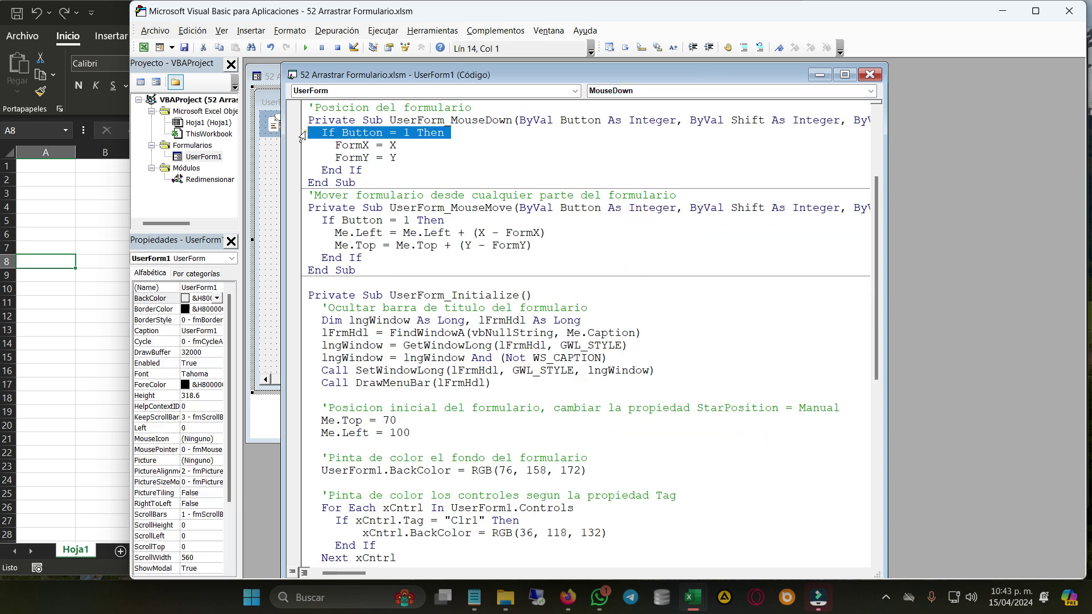
pyautogui.click(437, 170)
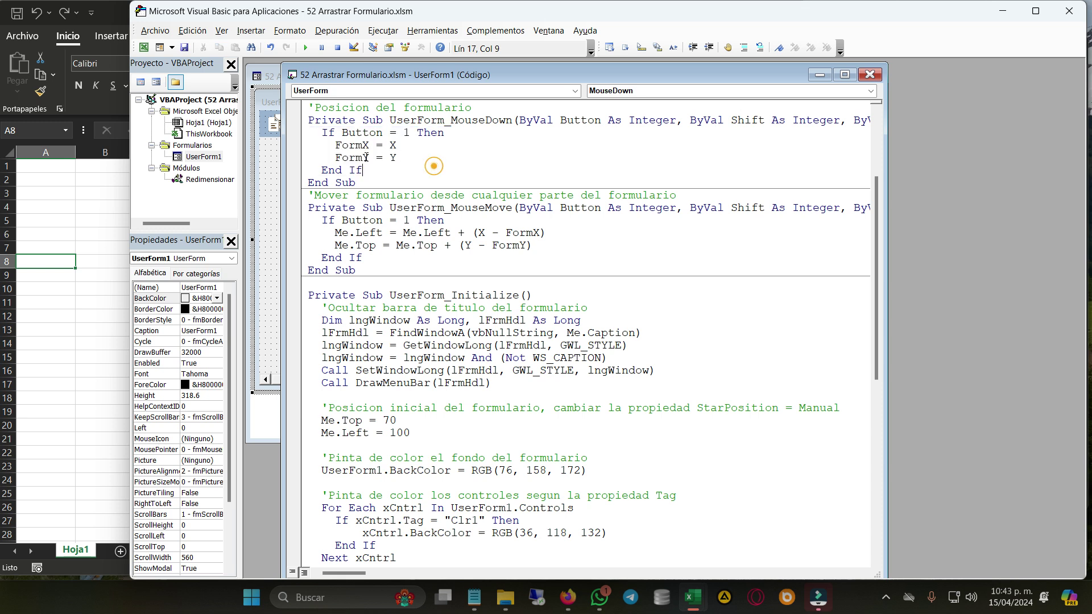
pyautogui.doubleClick(364, 135)
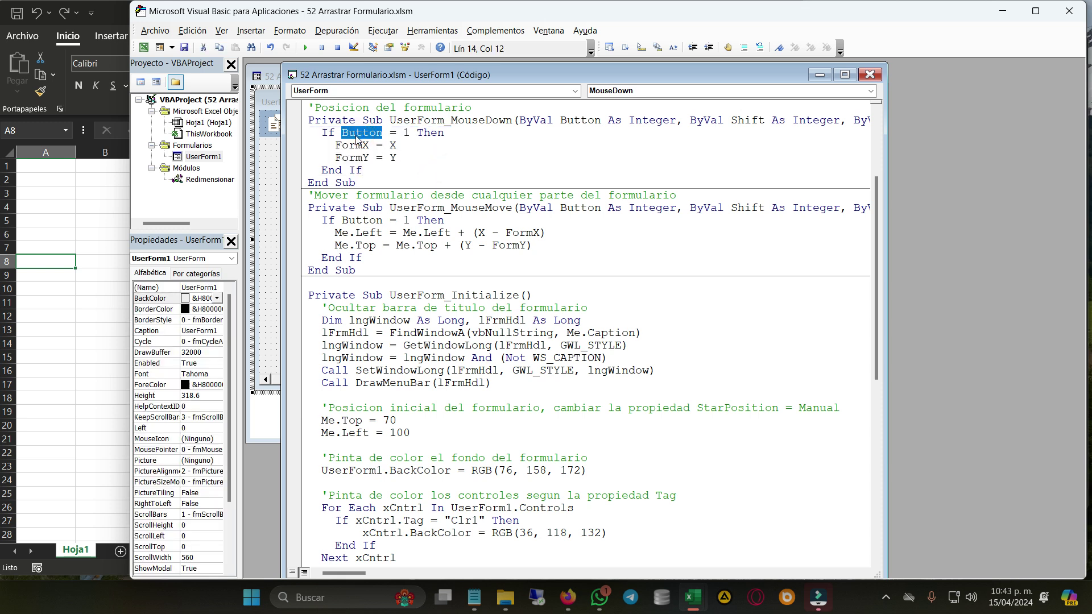
pyautogui.doubleClick(406, 133)
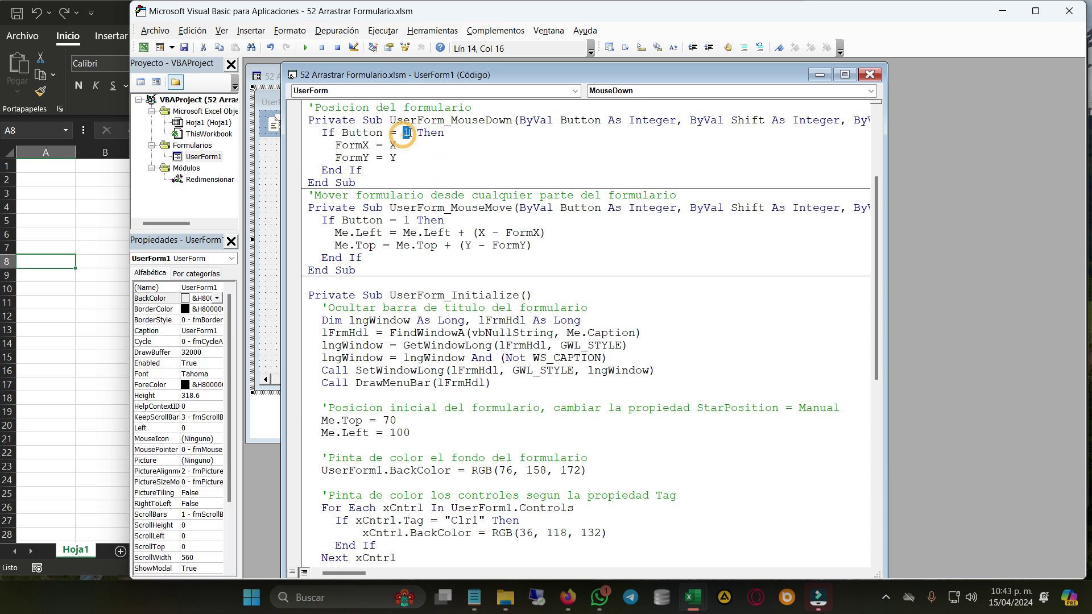
pyautogui.click(404, 146)
# Step: Switch to the designer and back, then select MouseDown's If…End If block
pyautogui.click(274, 207)
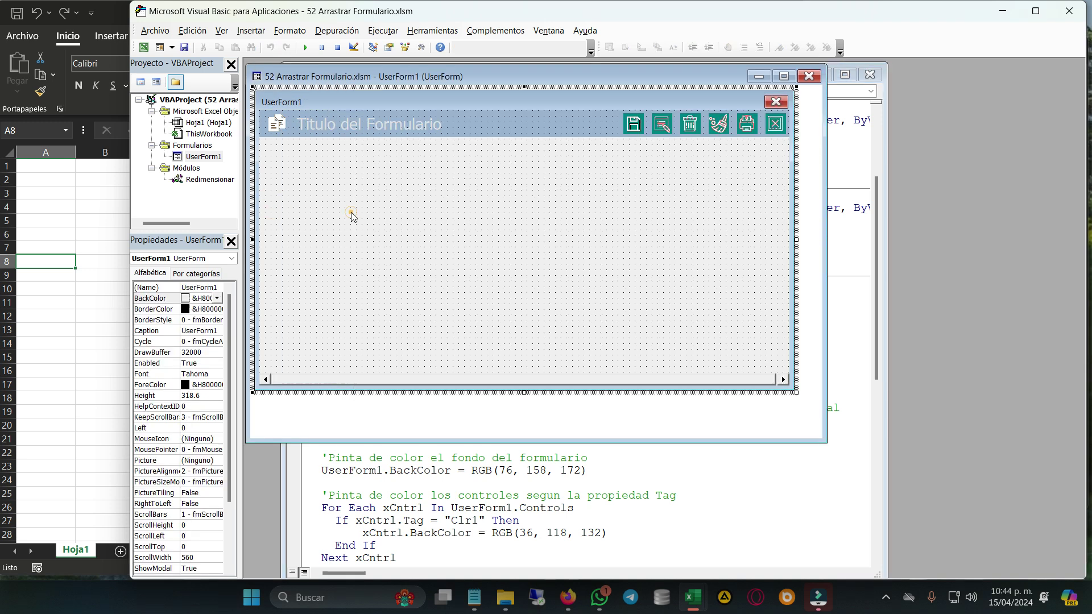
pyautogui.click(840, 253)
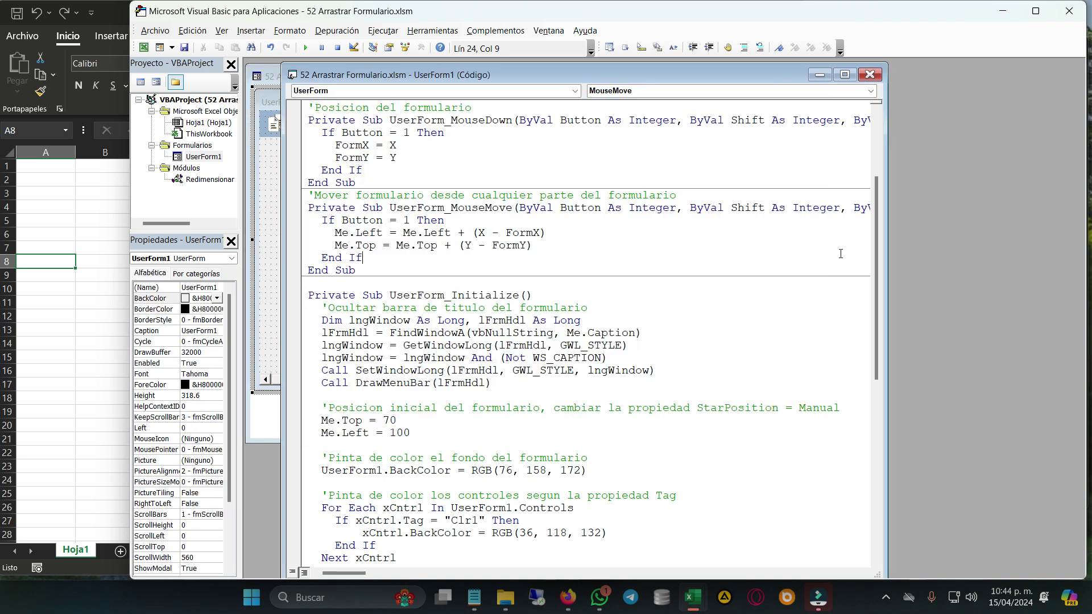
pyautogui.click(840, 253)
pyautogui.moveTo(327, 139); pyautogui.dragTo(361, 170)
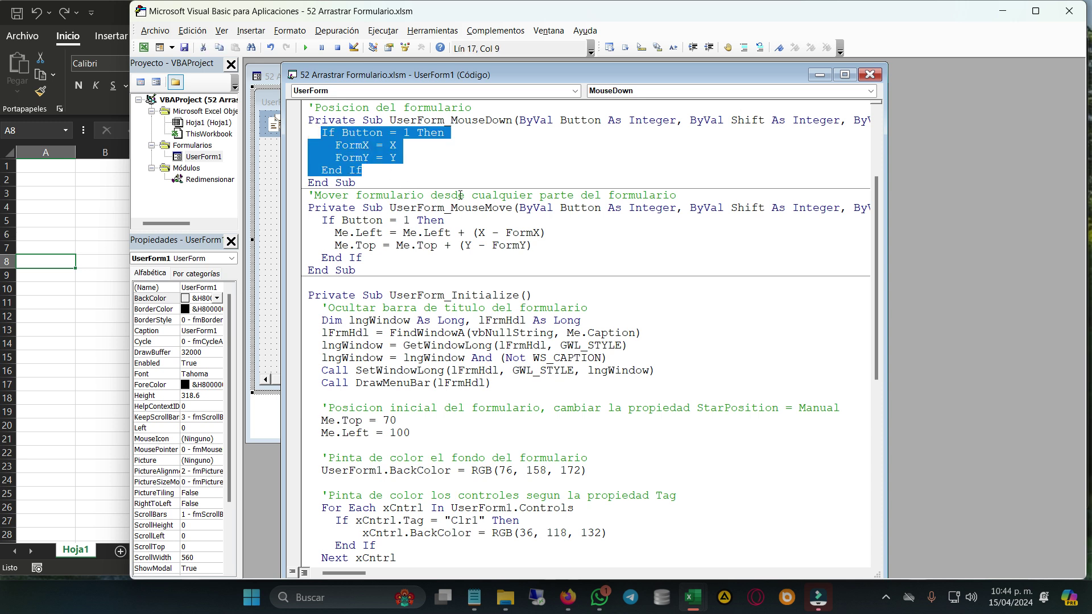
# Step: Jump to UserForm_MouseMove and highlight its name, If…End If block and Button condition
pyautogui.click(489, 162)
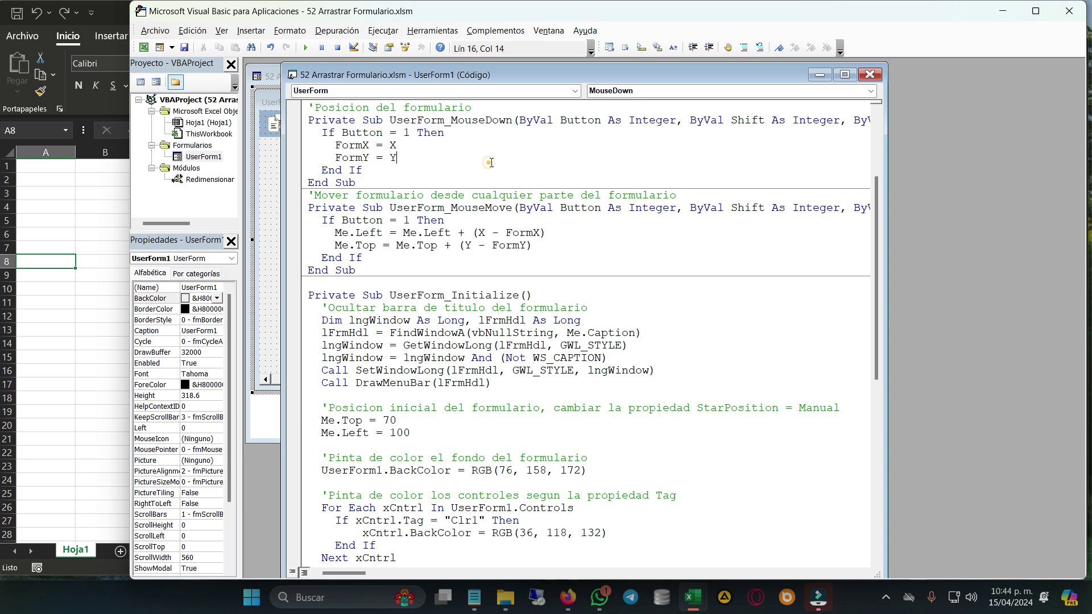
pyautogui.click(733, 91)
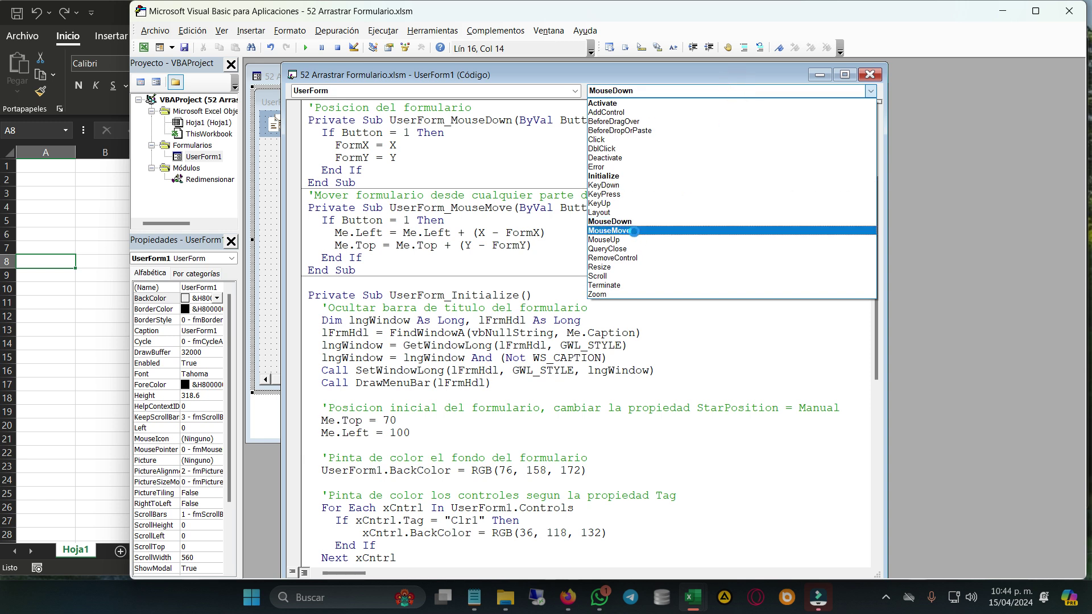
pyautogui.click(631, 231)
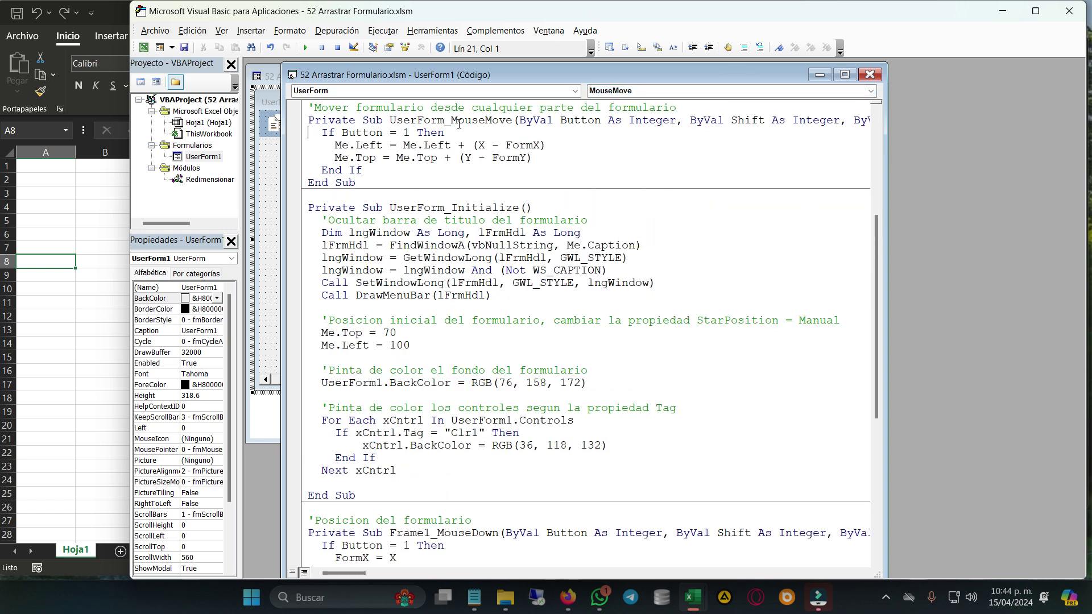
pyautogui.moveTo(450, 121); pyautogui.dragTo(511, 124)
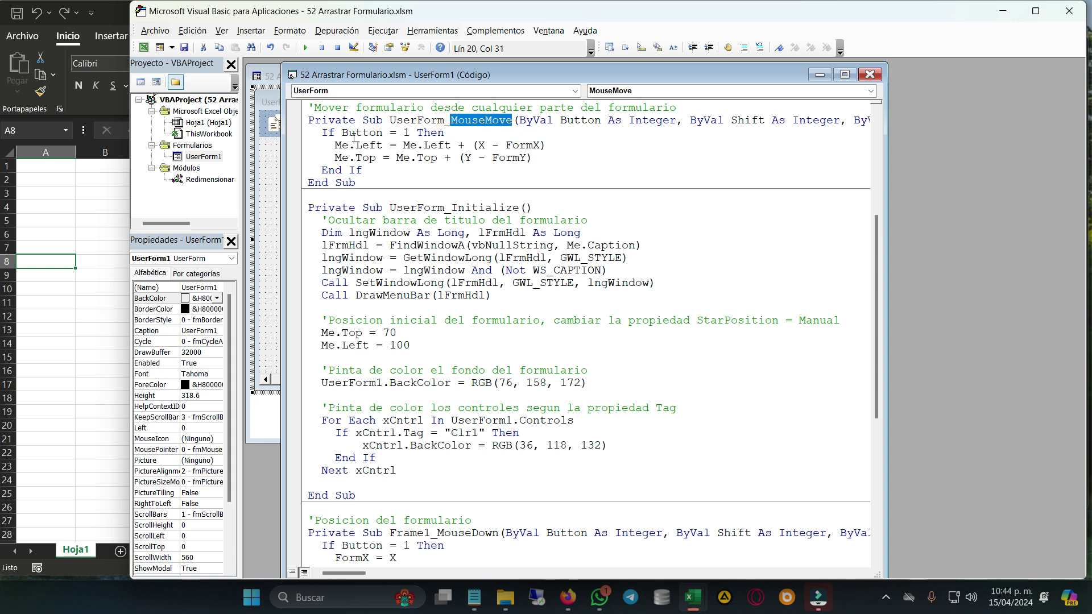
pyautogui.moveTo(323, 132); pyautogui.dragTo(364, 170)
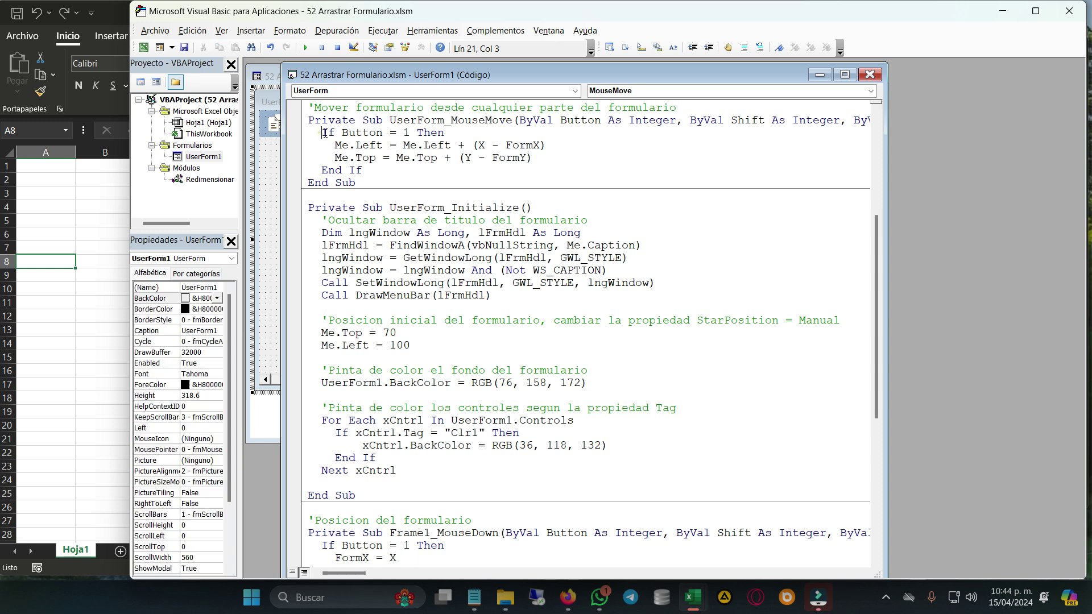
pyautogui.click(425, 135)
pyautogui.doubleClick(364, 133)
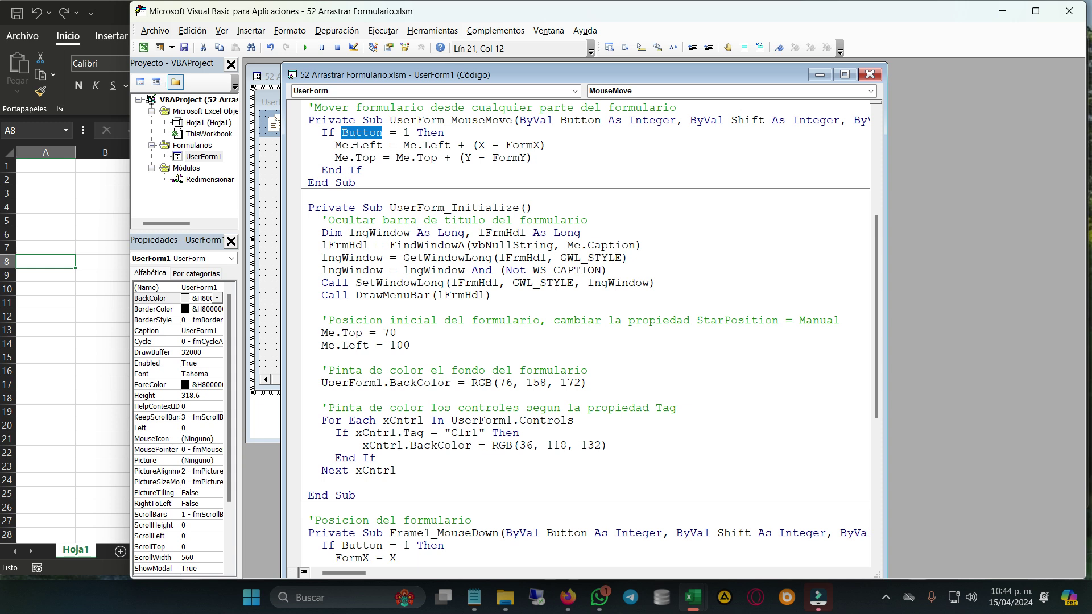
# Step: Highlight the Me.Left and Me.Top lines with their FormX and FormY terms, then return to the designer
pyautogui.moveTo(334, 145)
pyautogui.mouseDown()
pyautogui.moveTo(559, 164)
pyautogui.moveTo(534, 157)
pyautogui.mouseUp()
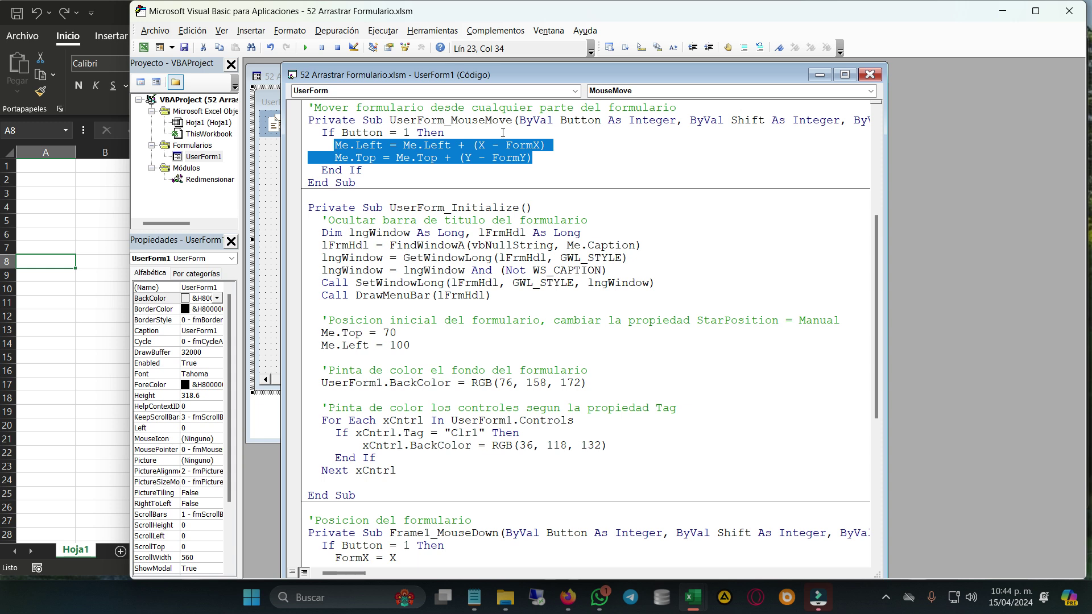
pyautogui.click(438, 146)
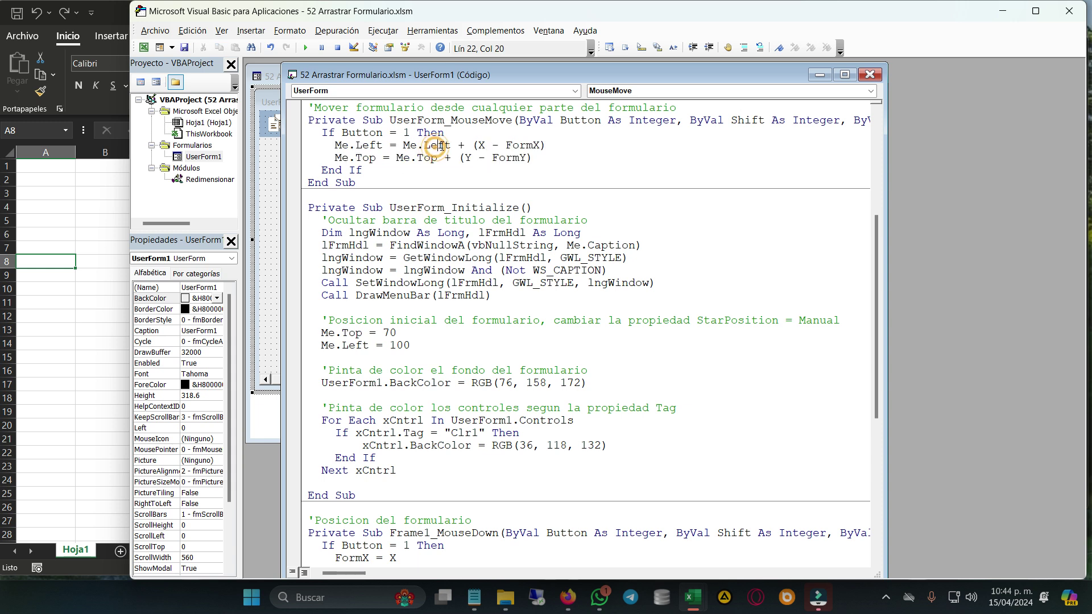
pyautogui.click(432, 157)
pyautogui.moveTo(479, 146); pyautogui.dragTo(500, 158)
pyautogui.doubleClick(521, 146)
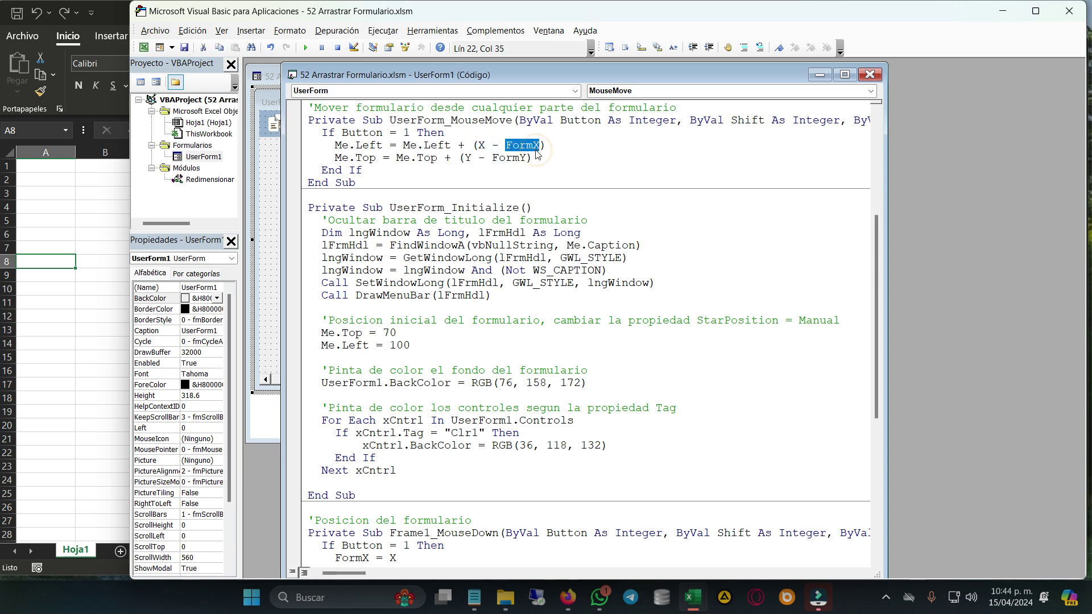
pyautogui.doubleClick(509, 157)
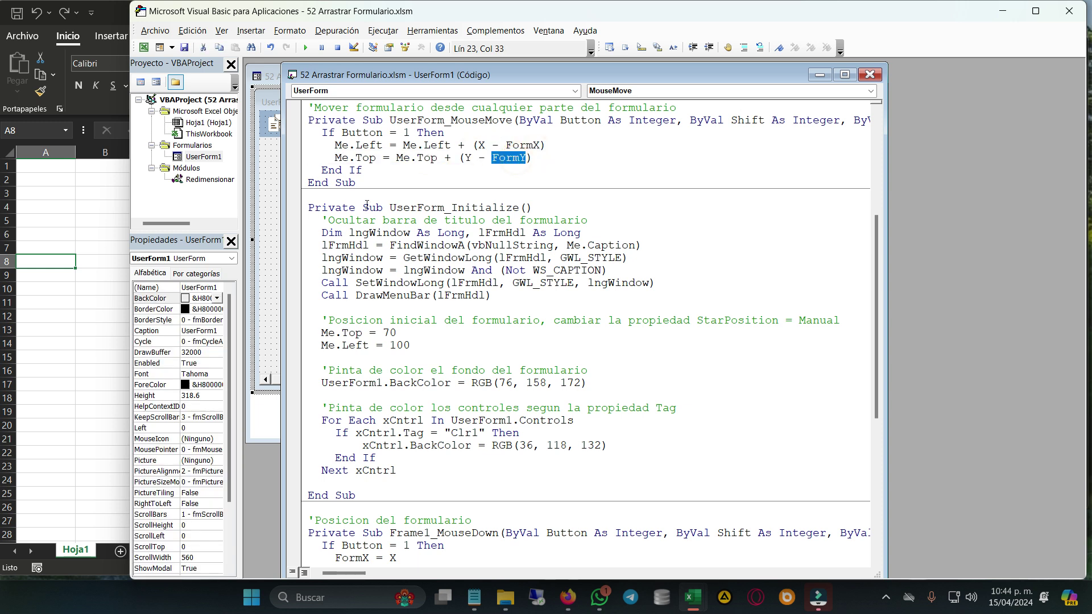
pyautogui.click(273, 194)
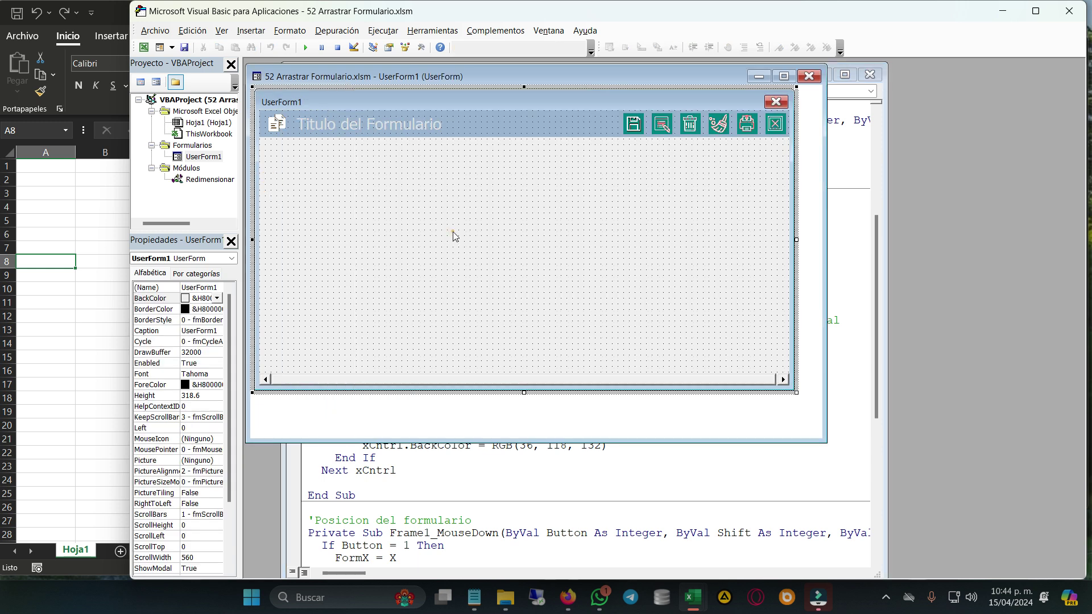
# Step: Open Frame1's MouseDown code from the title strip and highlight its If block
pyautogui.click(455, 236)
pyautogui.moveTo(544, 253)
pyautogui.mouseDown()
pyautogui.moveTo(659, 274)
pyautogui.moveTo(571, 240)
pyautogui.mouseUp()
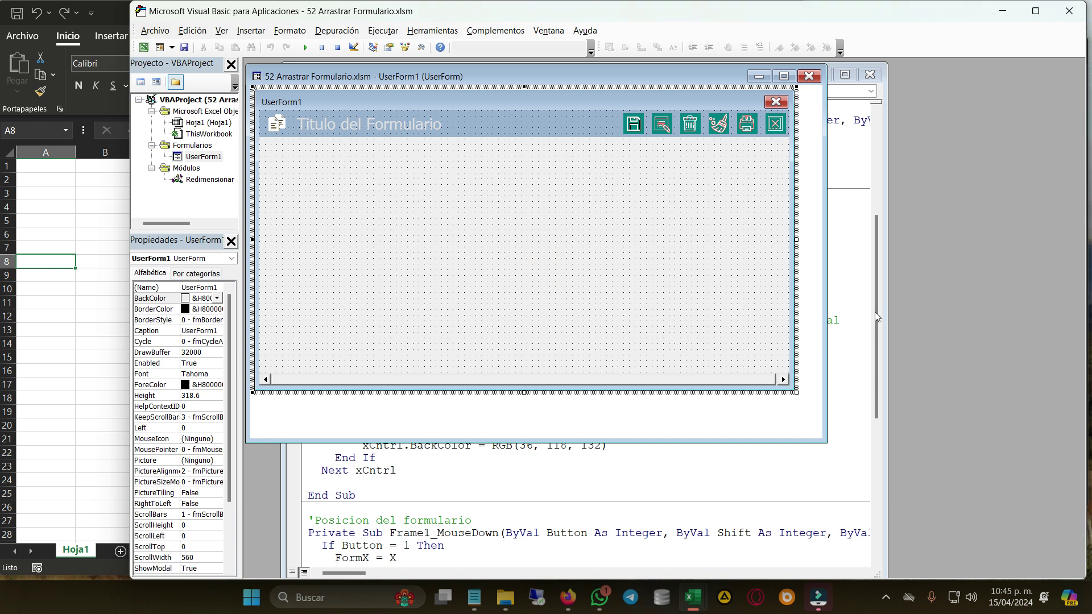
pyautogui.click(877, 317)
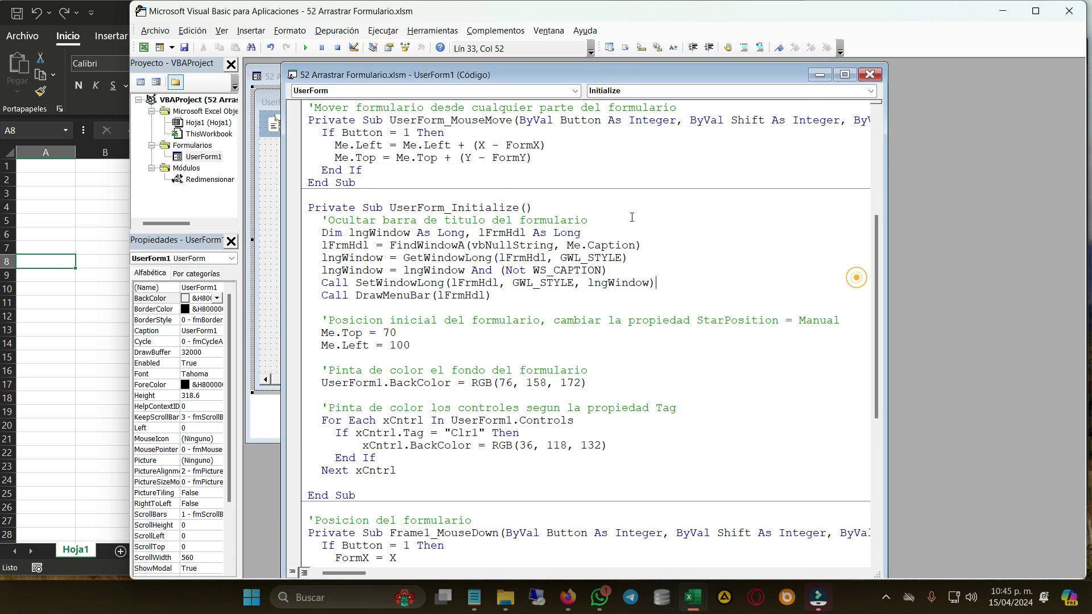
pyautogui.click(269, 211)
pyautogui.click(483, 129)
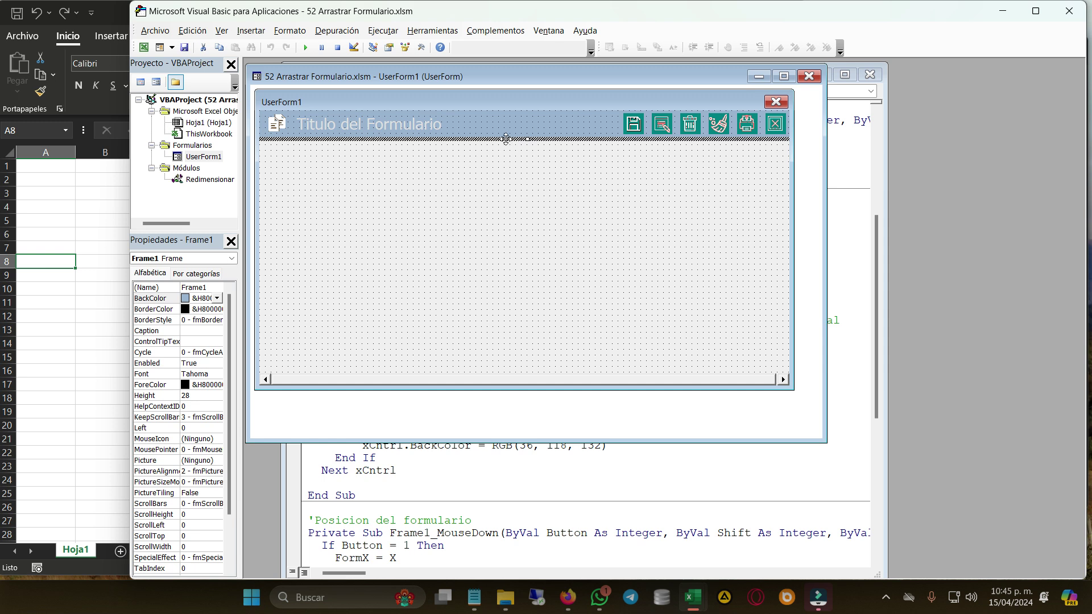
pyautogui.doubleClick(506, 138)
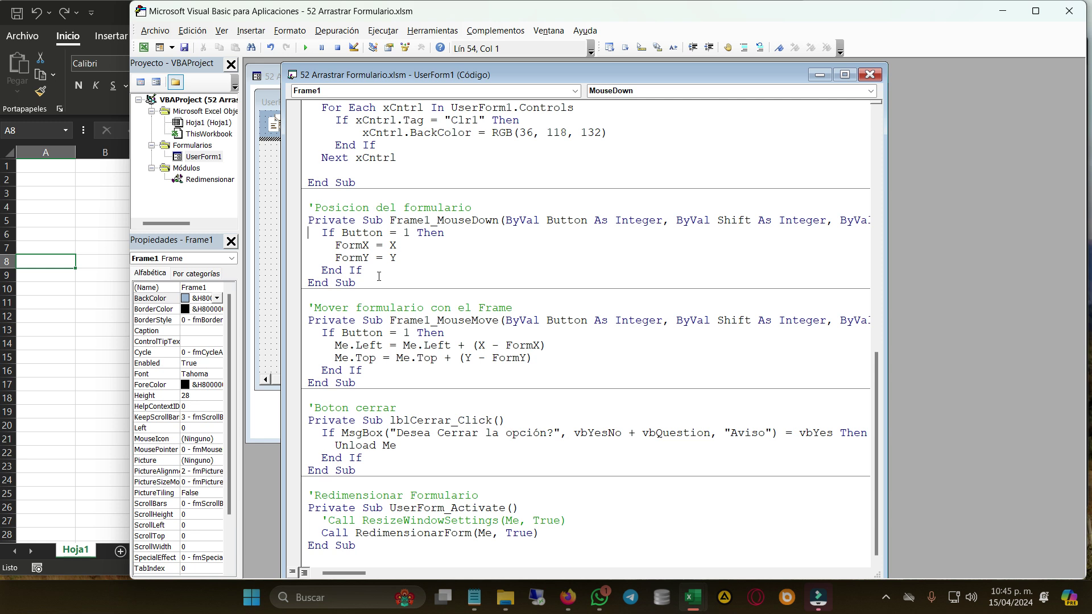
pyautogui.moveTo(377, 274); pyautogui.dragTo(283, 233)
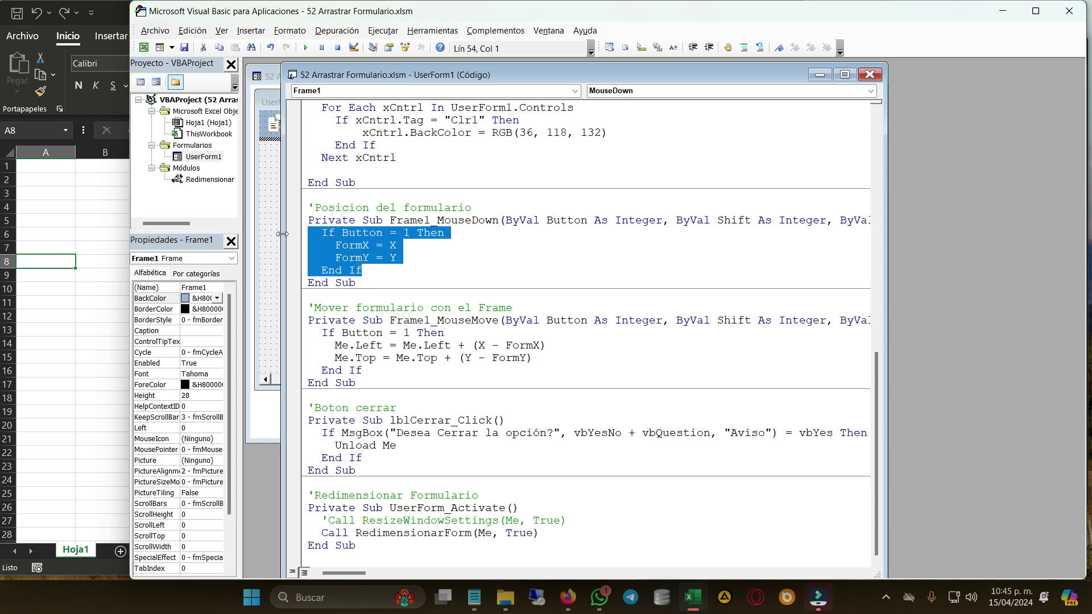
pyautogui.doubleClick(472, 220)
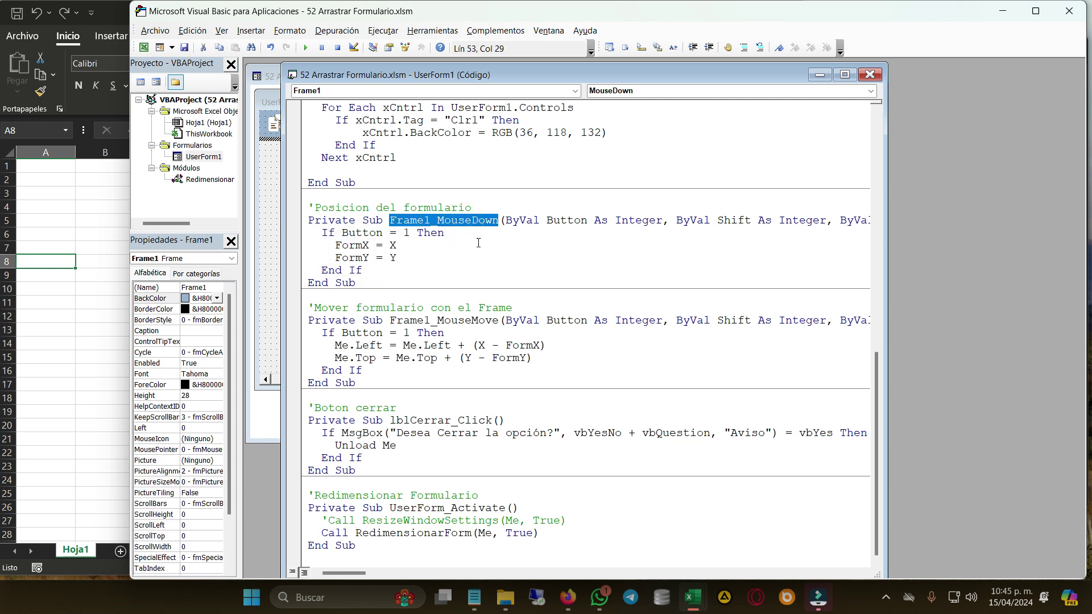
pyautogui.moveTo(377, 270); pyautogui.dragTo(280, 234)
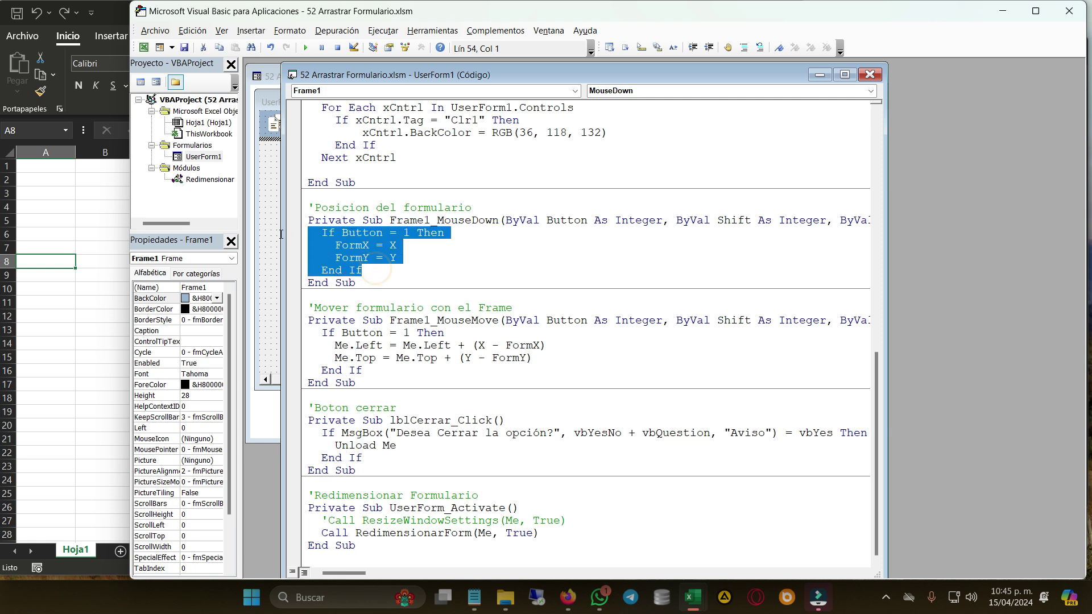
# Step: Jump to Frame1_MouseMove and highlight its Frame1 declaration and If block
pyautogui.click(495, 267)
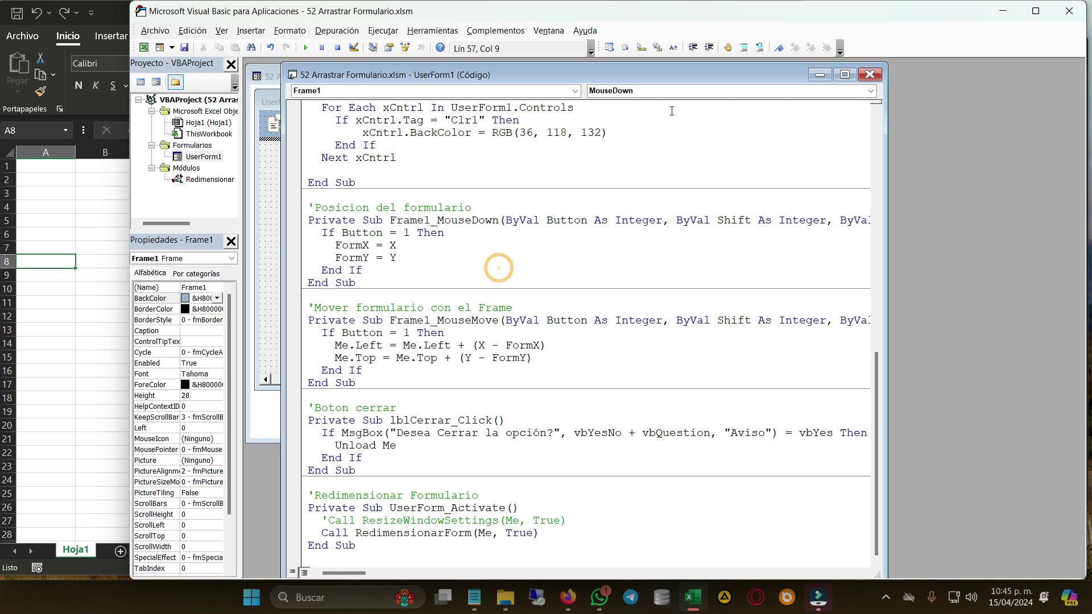
pyautogui.click(658, 89)
pyautogui.click(633, 221)
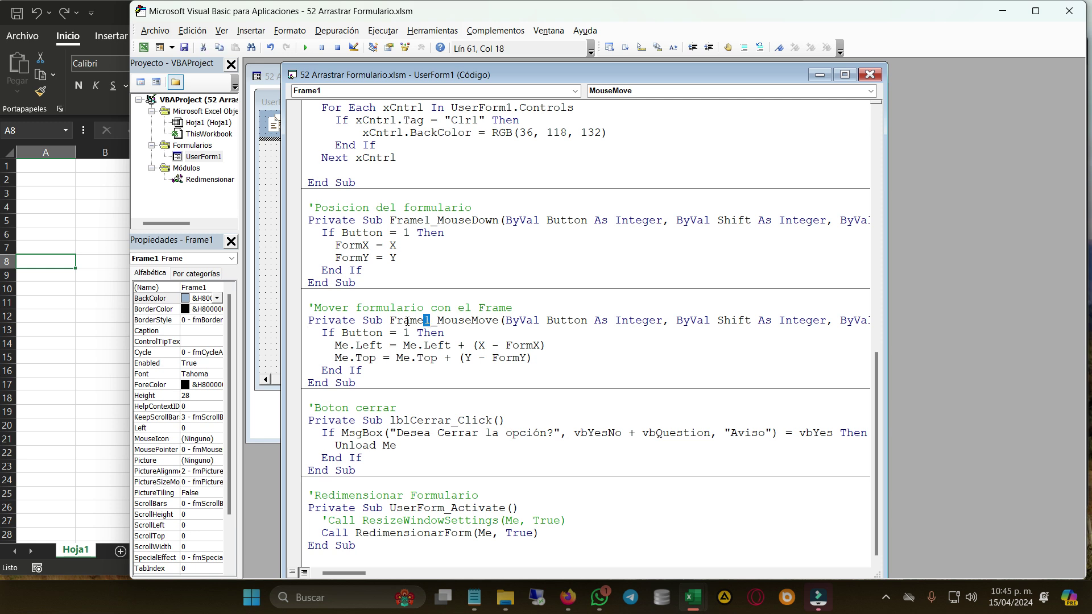
pyautogui.moveTo(430, 321); pyautogui.dragTo(383, 321)
pyautogui.moveTo(376, 375); pyautogui.dragTo(287, 334)
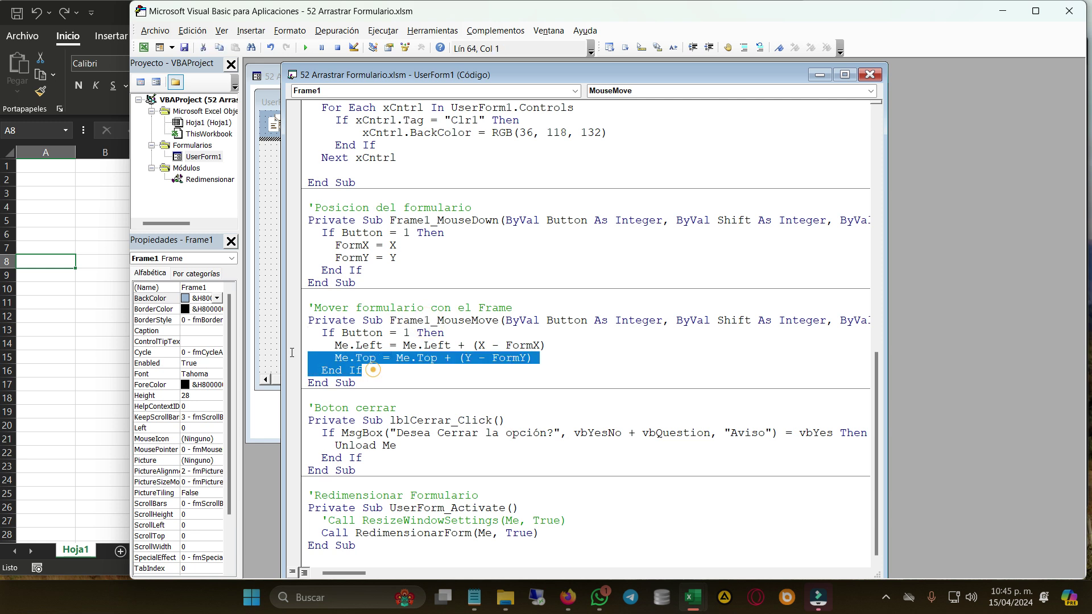
pyautogui.click(275, 295)
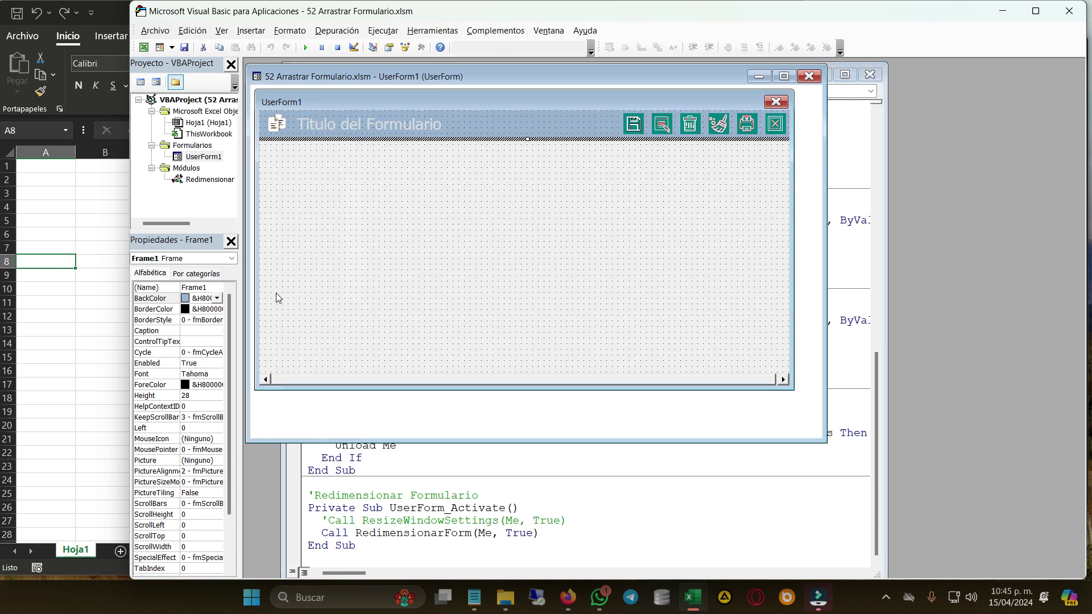
pyautogui.click(861, 364)
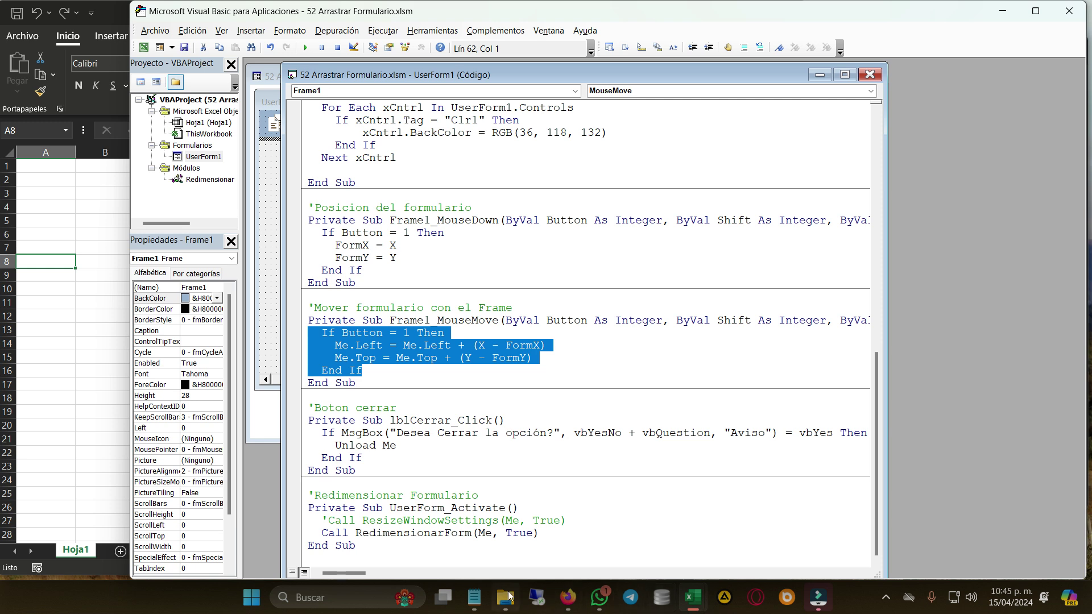
# Step: Highlight outline item 3 on resizing with rounded edges, then select the Redimensionar module in Project Explorer
pyautogui.click(474, 597)
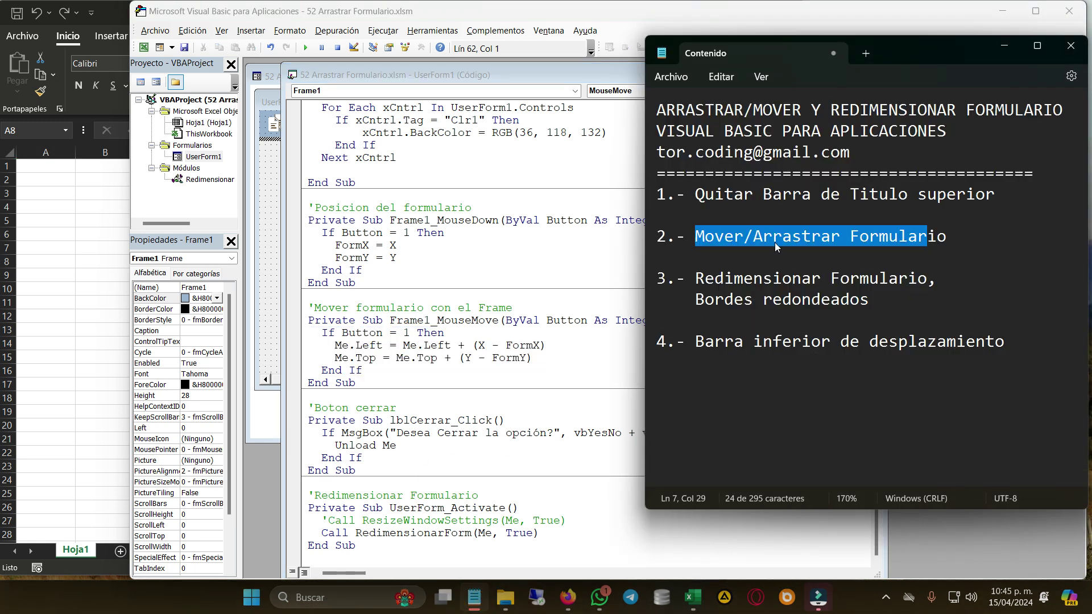
pyautogui.moveTo(874, 302)
pyautogui.mouseDown()
pyautogui.moveTo(710, 297)
pyautogui.moveTo(640, 279)
pyautogui.mouseUp()
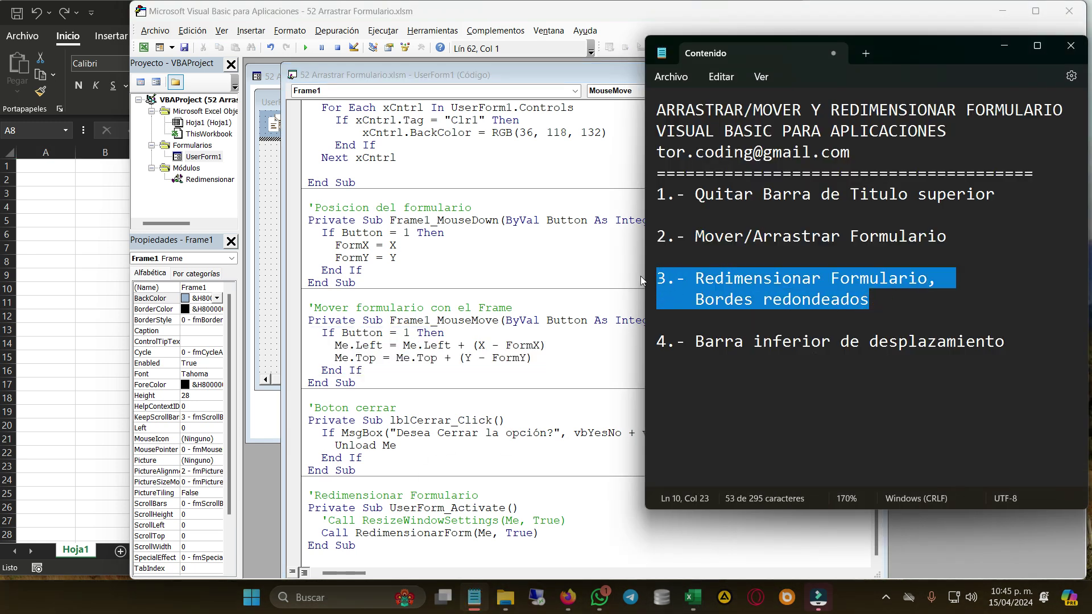
pyautogui.click(724, 298)
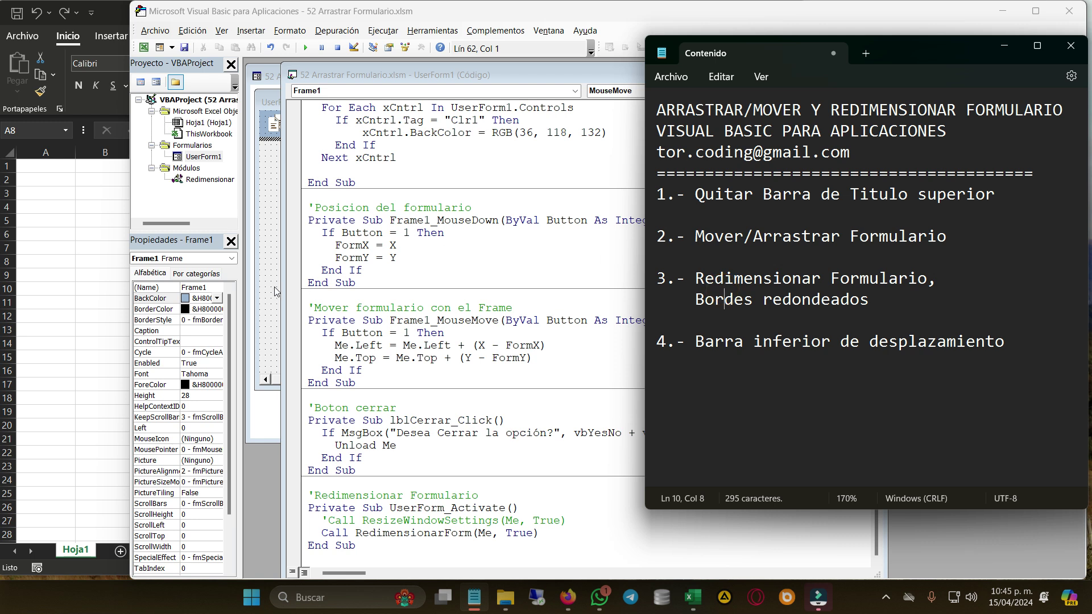
pyautogui.click(257, 236)
pyautogui.click(191, 169)
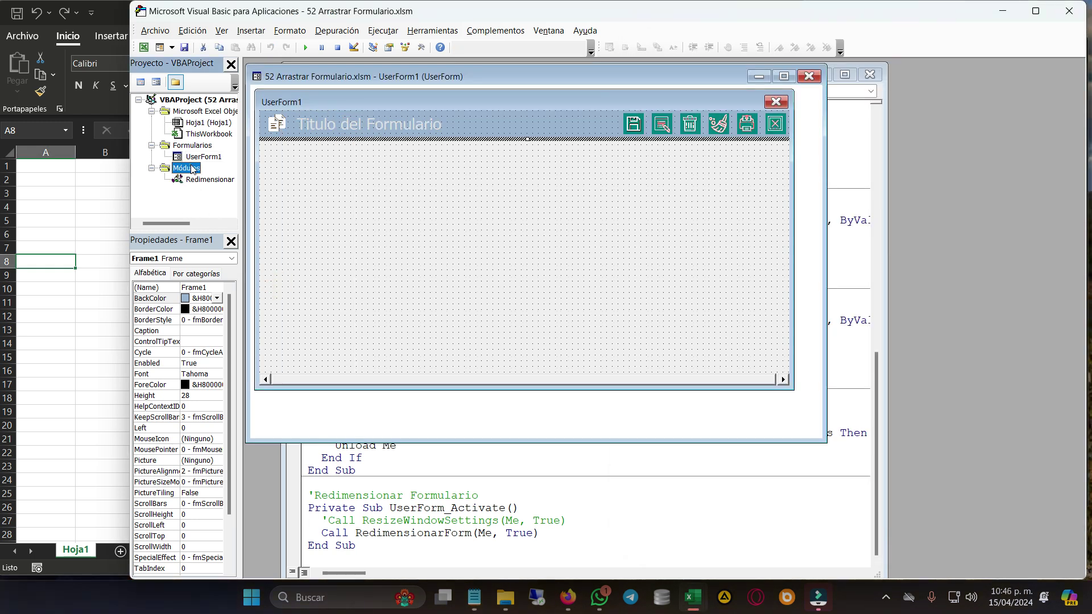
pyautogui.click(210, 180)
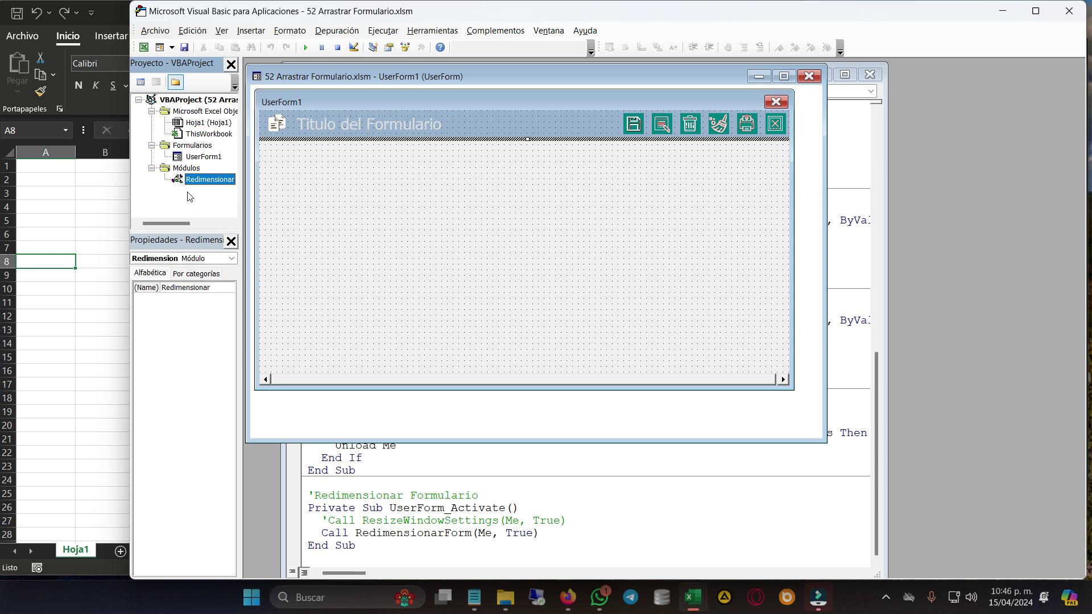
# Step: Open the Redimensionar module and highlight its API declarations, constants and the RedimensionarForm name
pyautogui.doubleClick(205, 180)
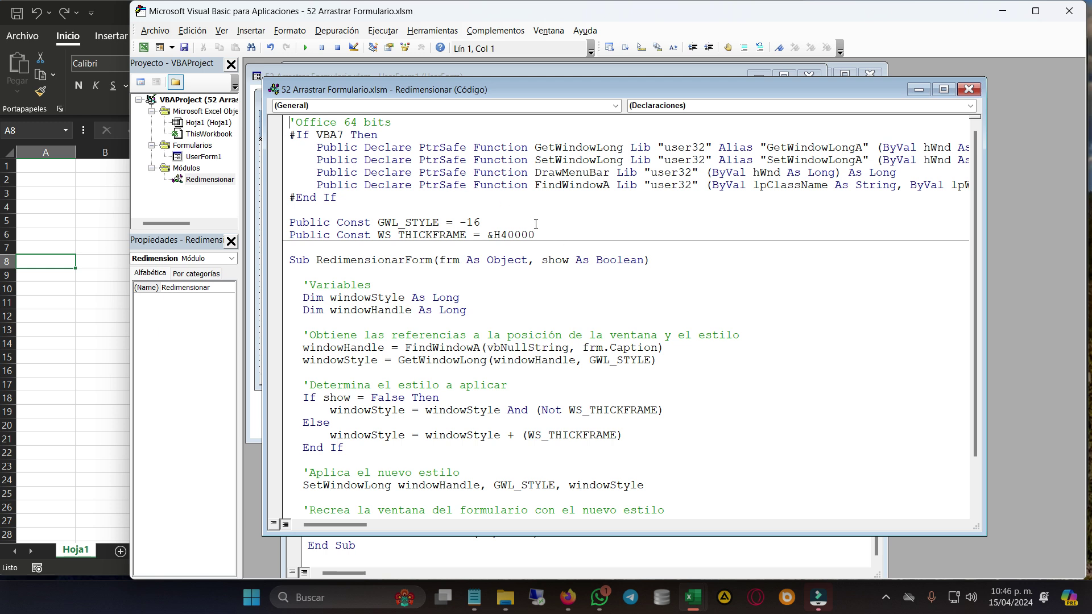
pyautogui.moveTo(535, 235); pyautogui.dragTo(270, 139)
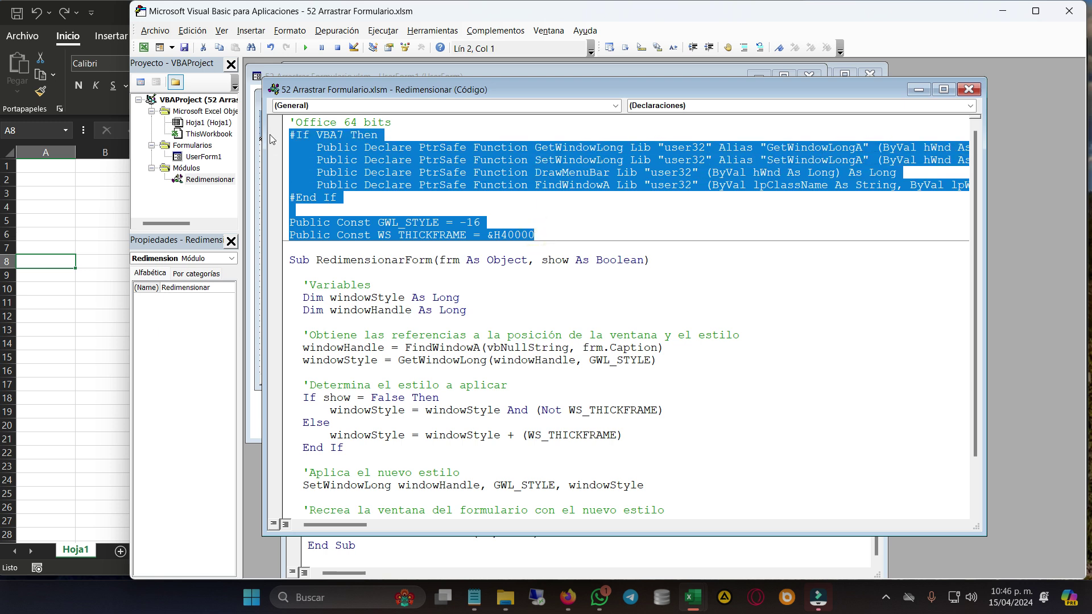
pyautogui.click(566, 237)
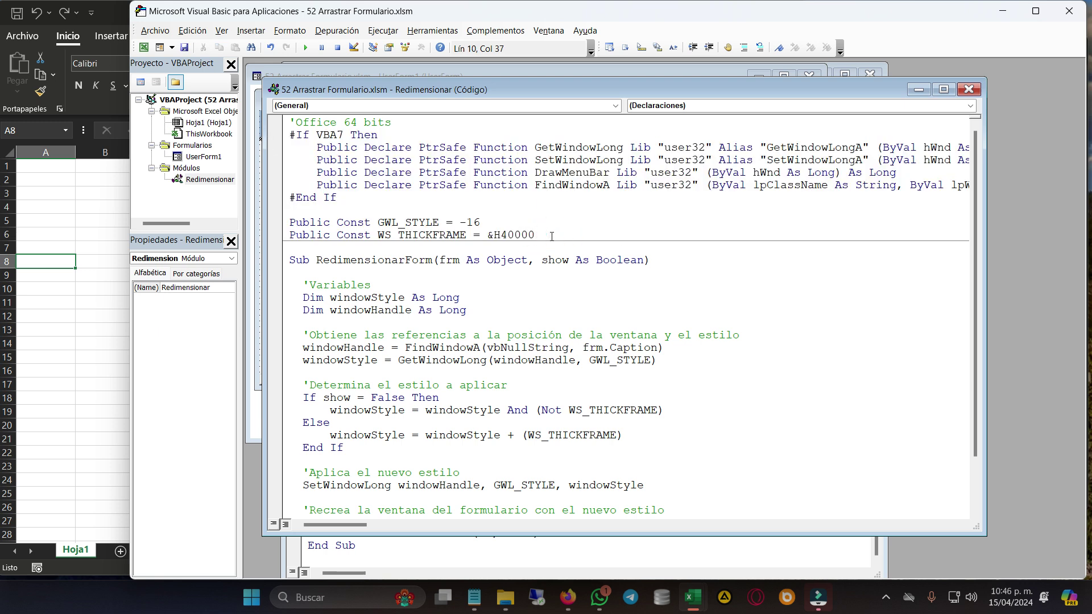
pyautogui.moveTo(551, 236); pyautogui.dragTo(282, 139)
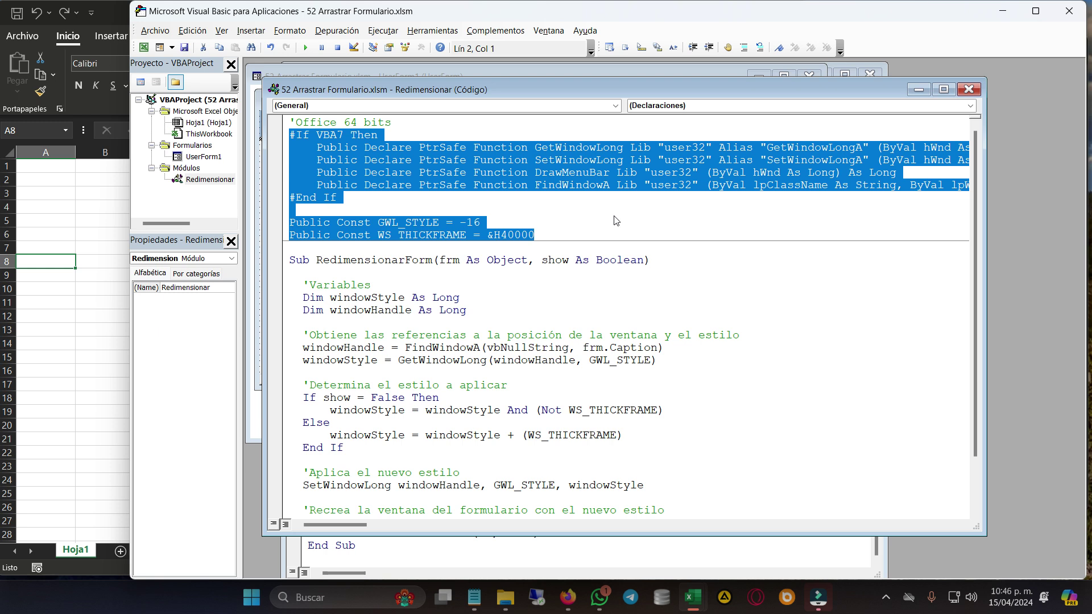
pyautogui.click(625, 185)
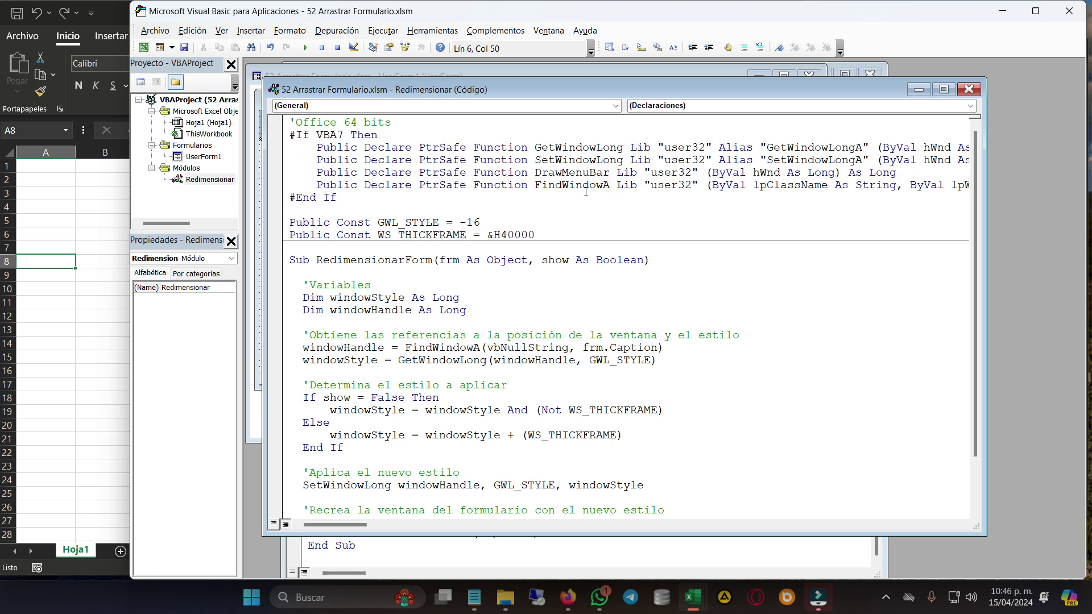
pyautogui.click(348, 266)
pyautogui.doubleClick(345, 266)
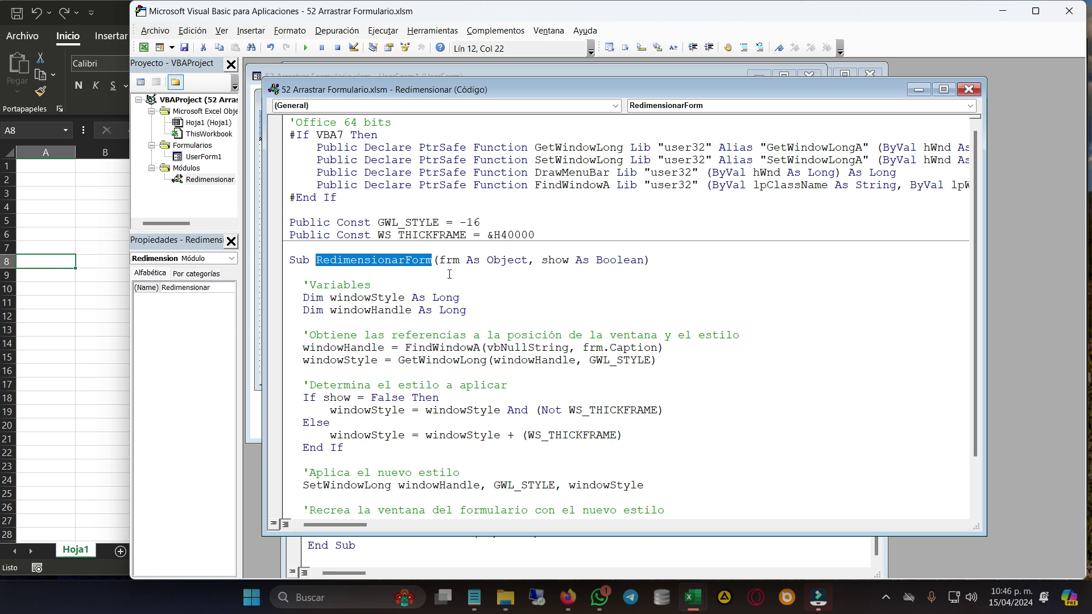
# Step: Go through RedimensionarForm's comments, windowHandle/windowStyle lines and body, then bring the UserForm1 designer forward
pyautogui.scroll(-1, 449, 274)
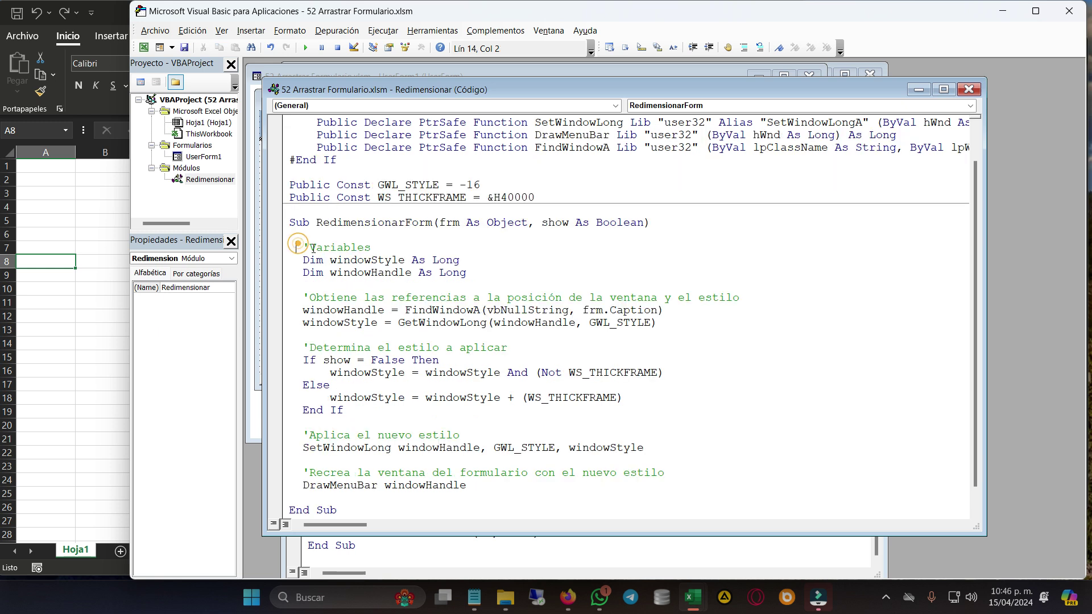
pyautogui.moveTo(298, 244); pyautogui.dragTo(377, 248)
pyautogui.moveTo(308, 297); pyautogui.dragTo(726, 299)
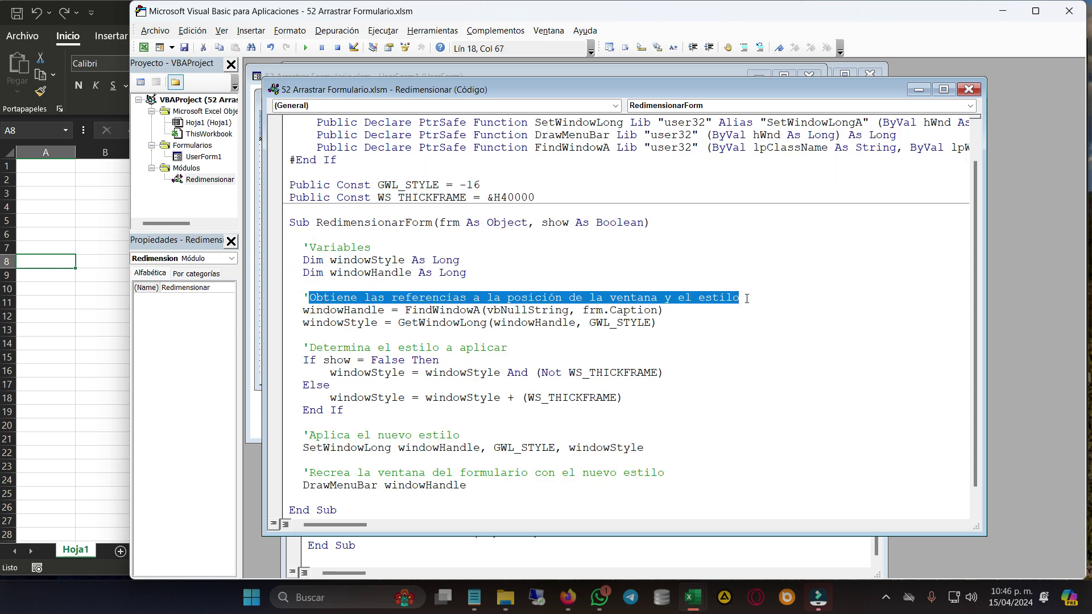
pyautogui.moveTo(657, 323); pyautogui.dragTo(268, 309)
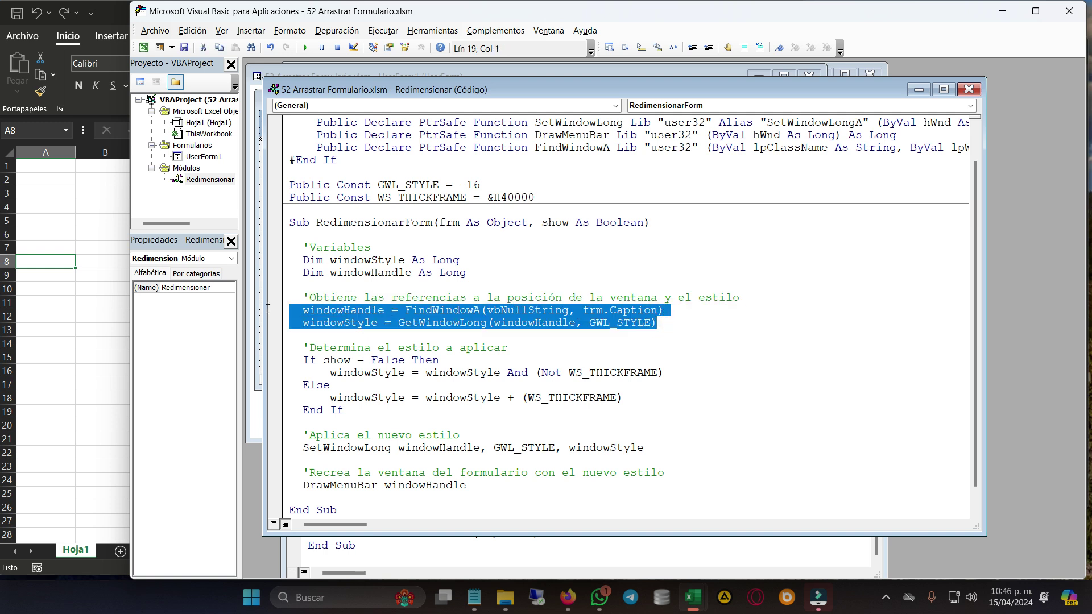
pyautogui.scroll(-1, 371, 359)
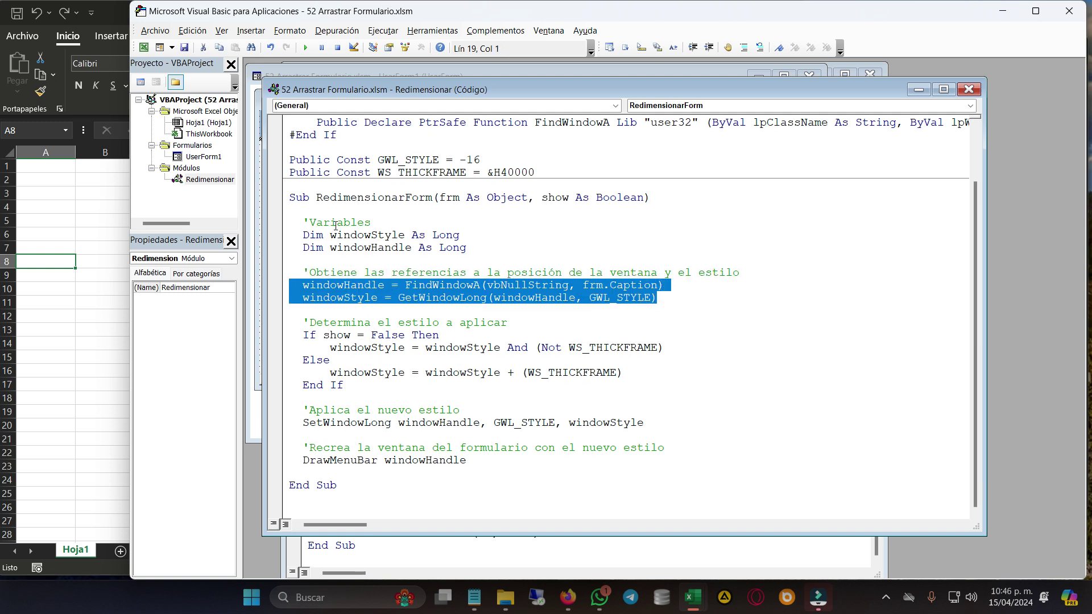
pyautogui.moveTo(310, 221); pyautogui.dragTo(519, 468)
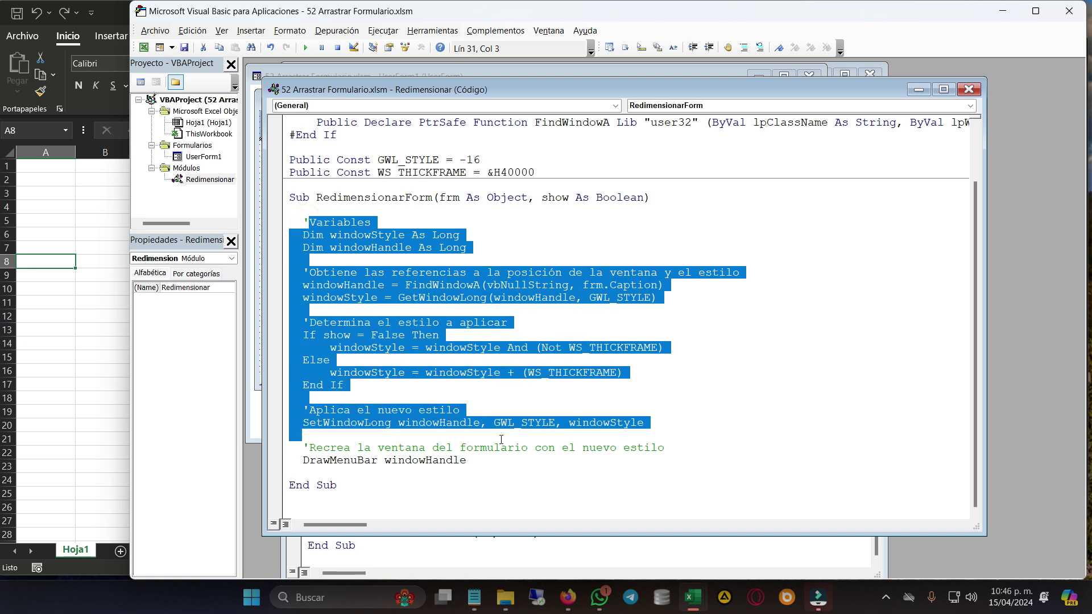
pyautogui.click(557, 468)
# Step: Delete the commented 'Call ResizeWindowSettings line from UserForm1's Activate event code
pyautogui.click(260, 238)
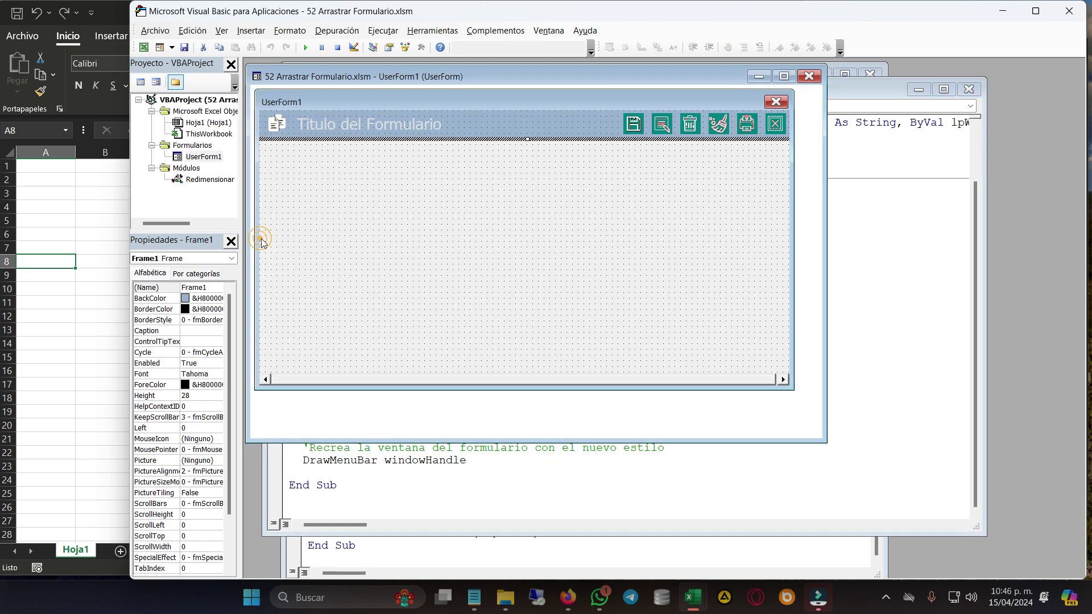
pyautogui.click(488, 291)
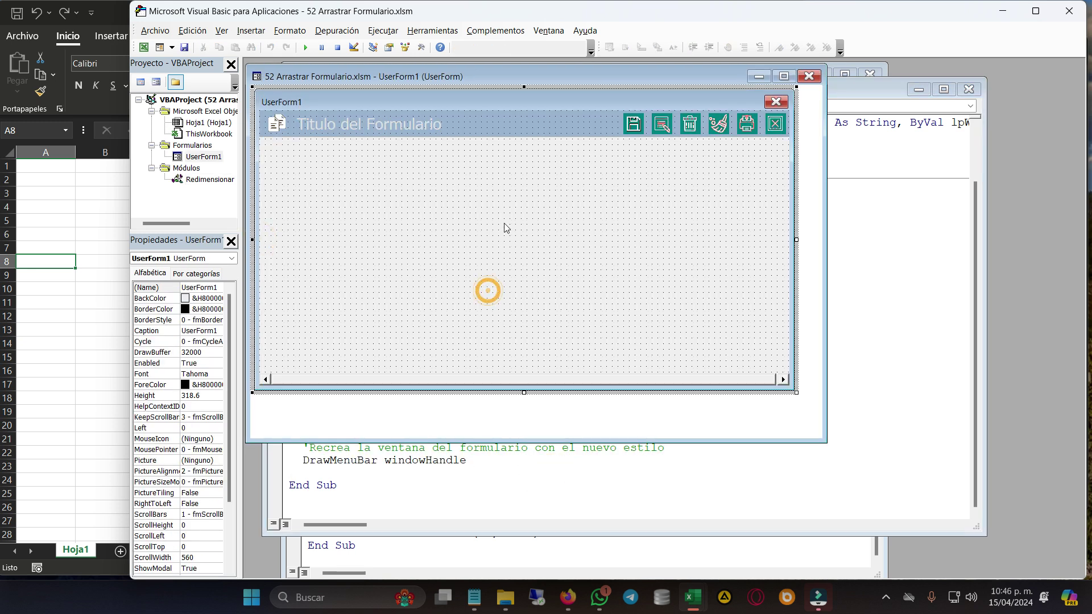
pyautogui.press('F7')
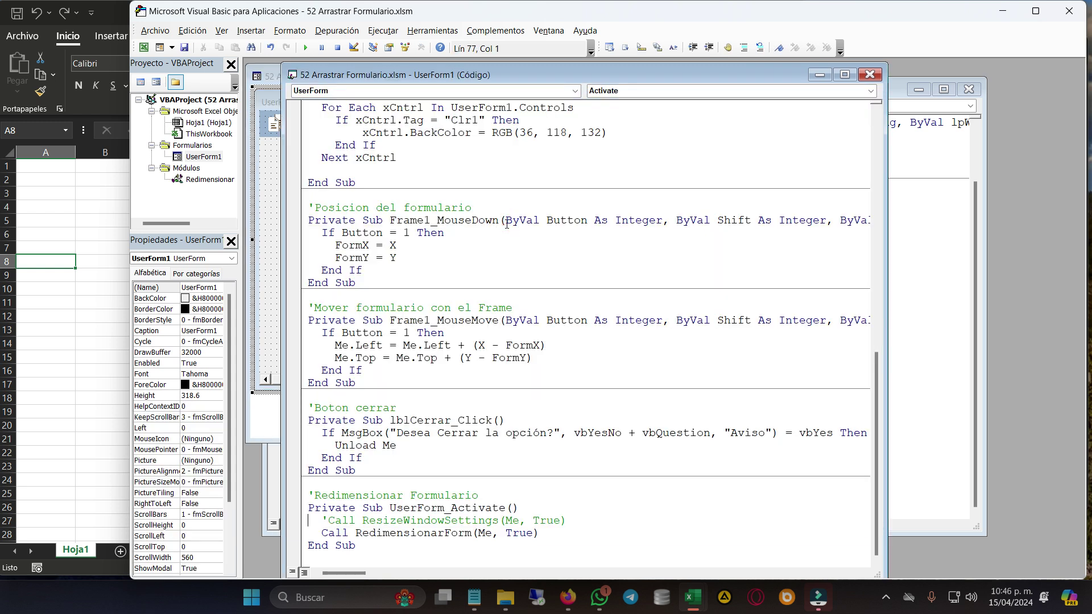
pyautogui.click(627, 93)
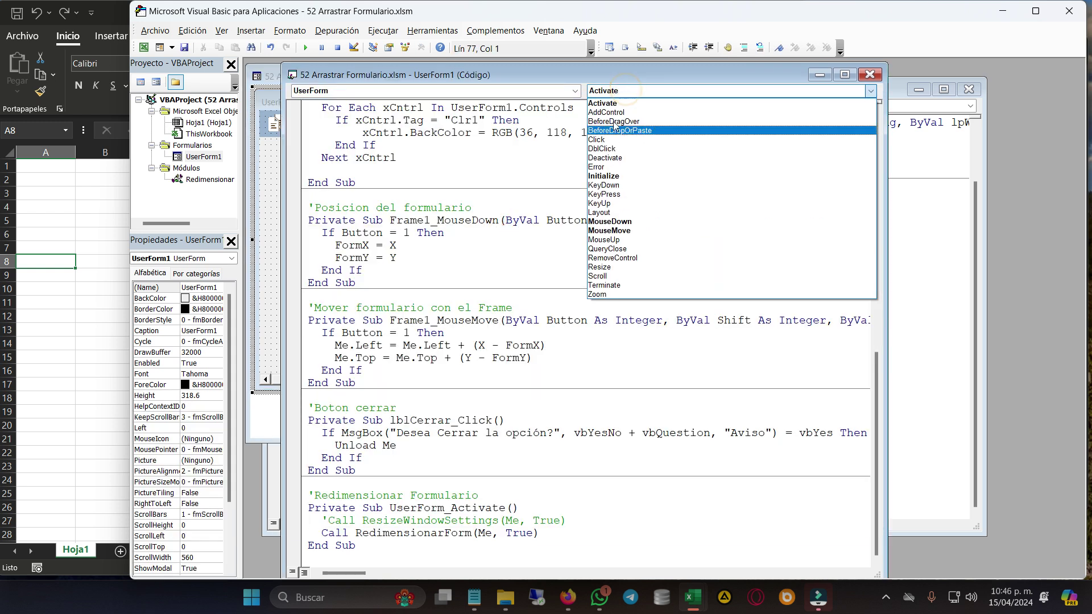
pyautogui.click(604, 104)
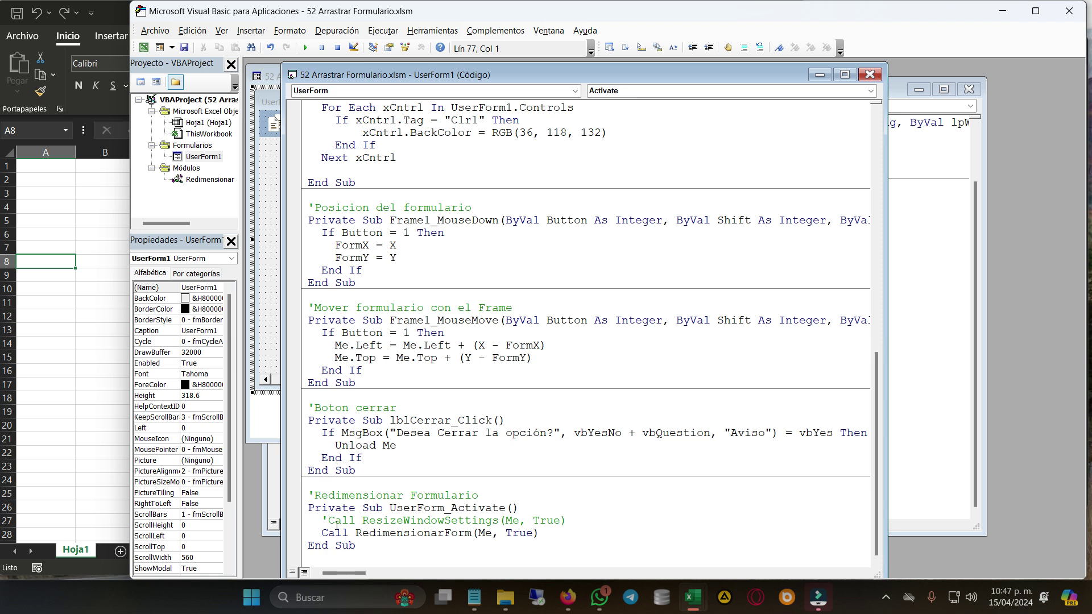
pyautogui.moveTo(577, 521); pyautogui.dragTo(301, 521)
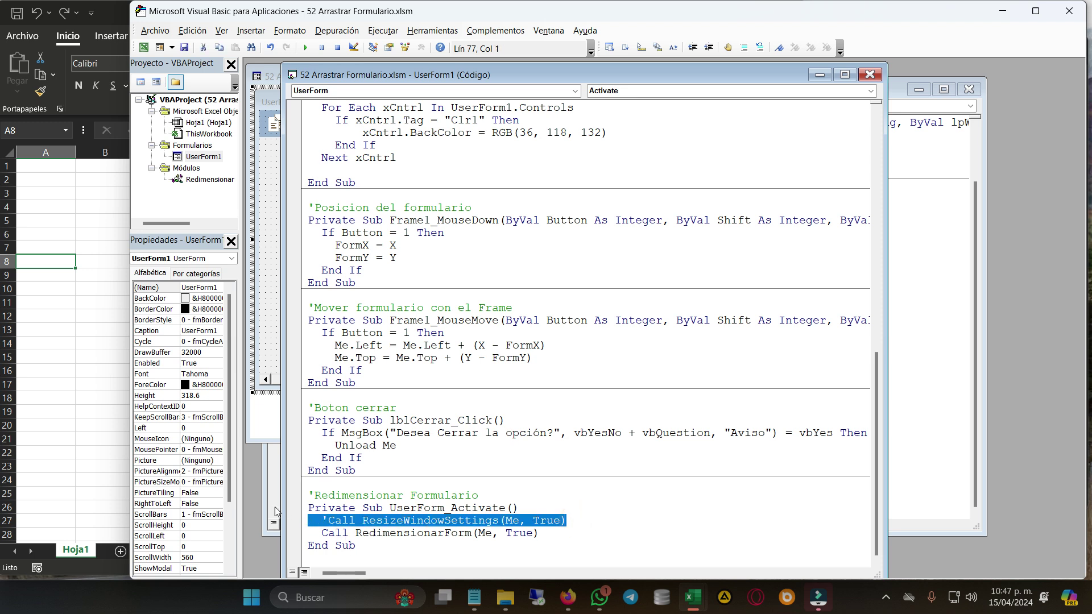
pyautogui.press('Delete')
pyautogui.press('Delete')
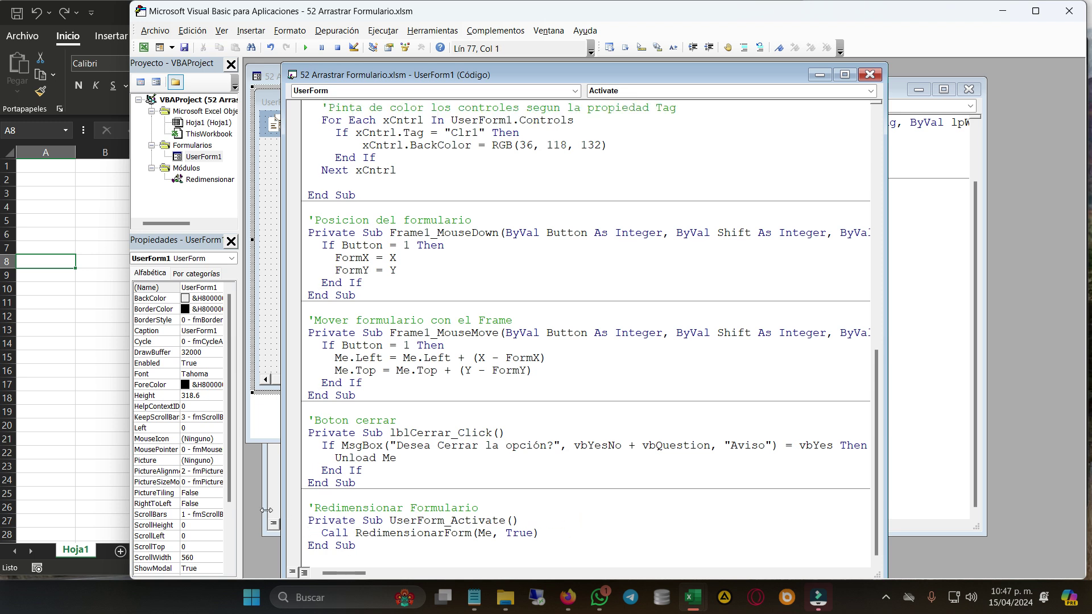
pyautogui.click(328, 544)
# Step: Jump to the RedimensionarForm definition through its Definición context command
pyautogui.doubleClick(397, 533)
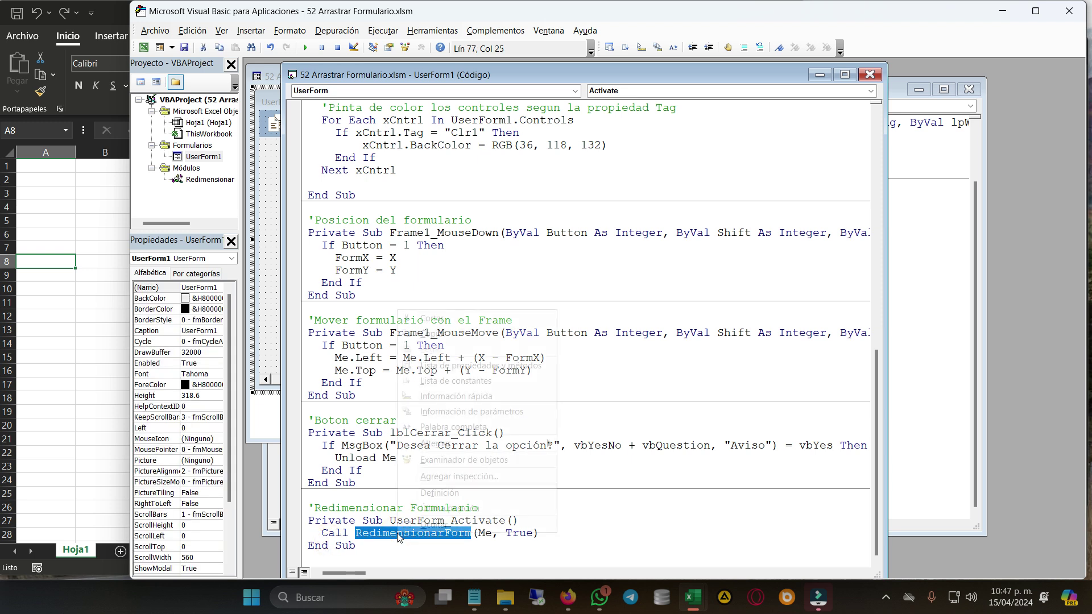
pyautogui.rightClick(397, 536)
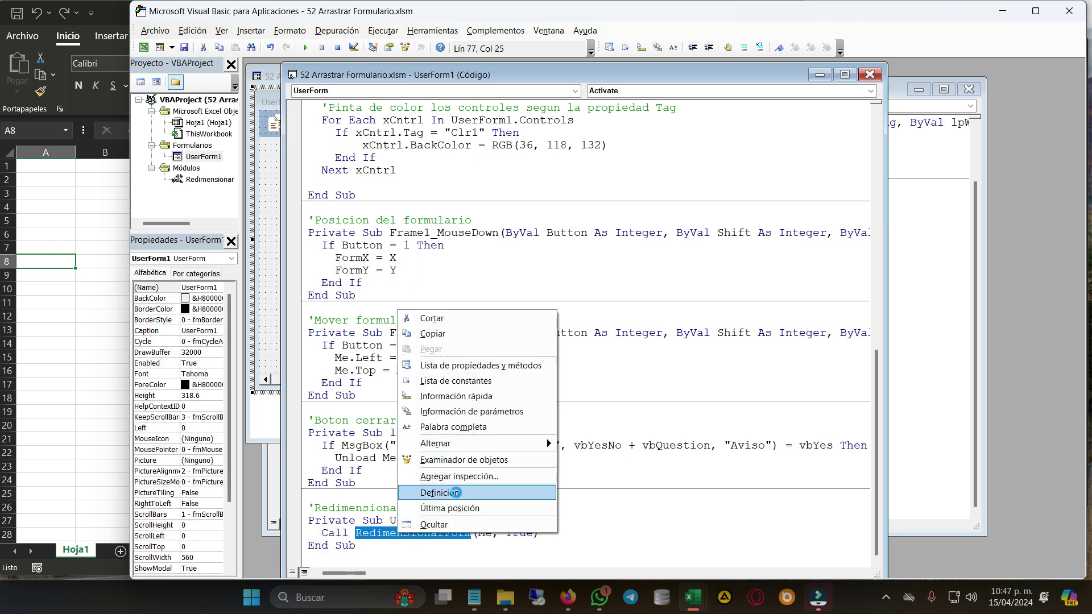
pyautogui.click(454, 493)
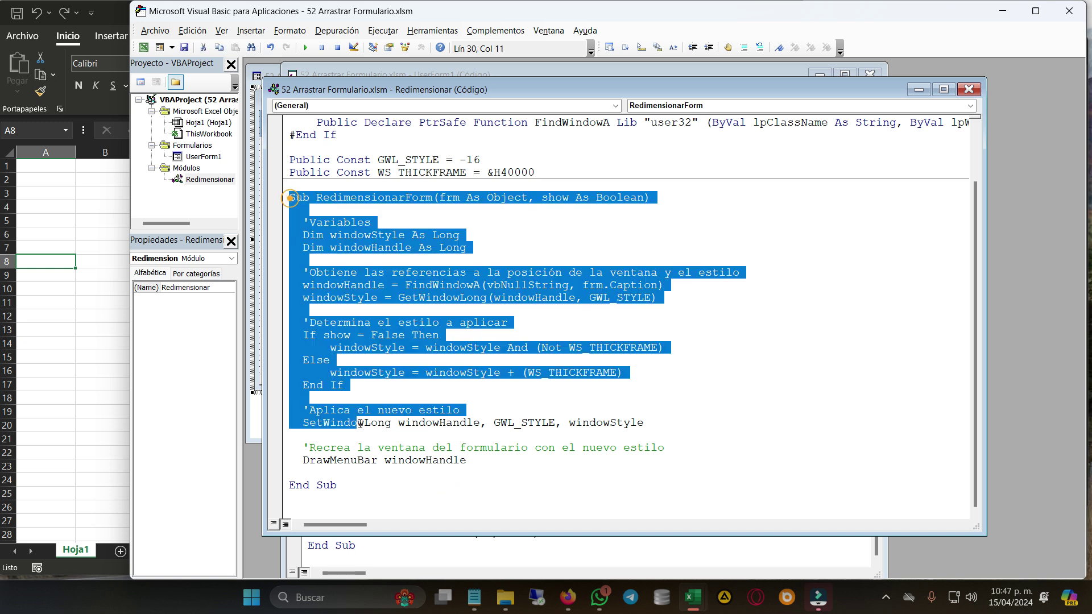
# Step: Select the whole RedimensionarForm sub, glancing at the UserForm1 designer and returning
pyautogui.moveTo(291, 197); pyautogui.dragTo(377, 485)
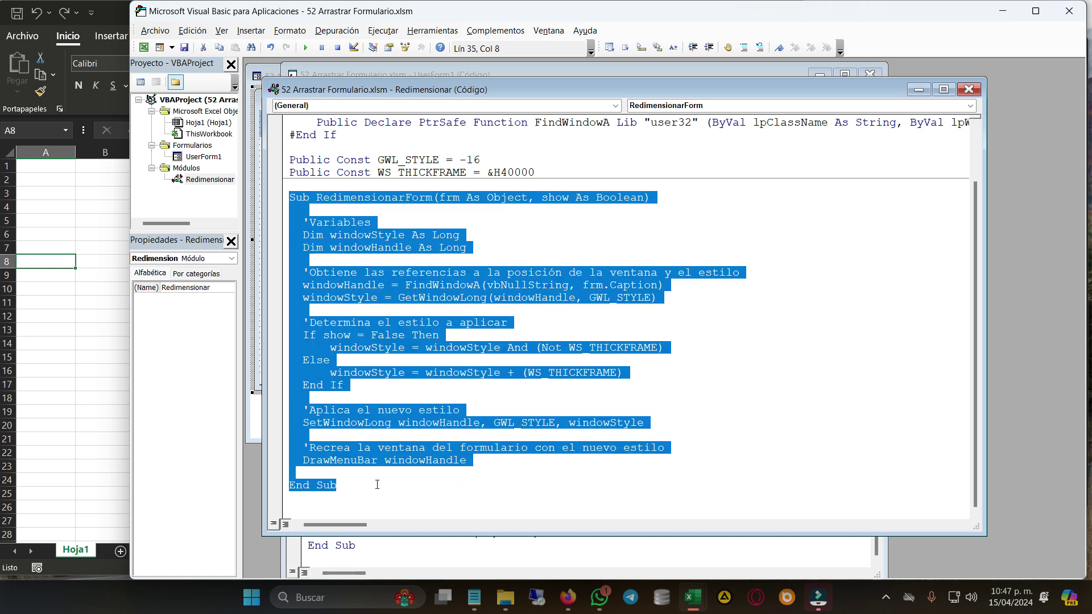
pyautogui.click(261, 339)
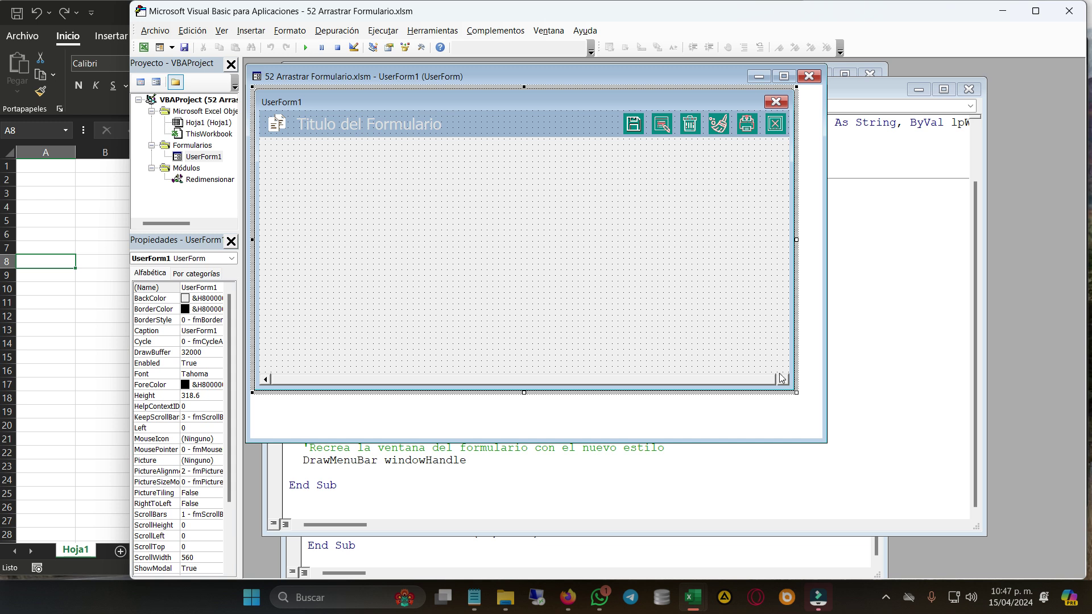
pyautogui.click(756, 324)
pyautogui.click(532, 473)
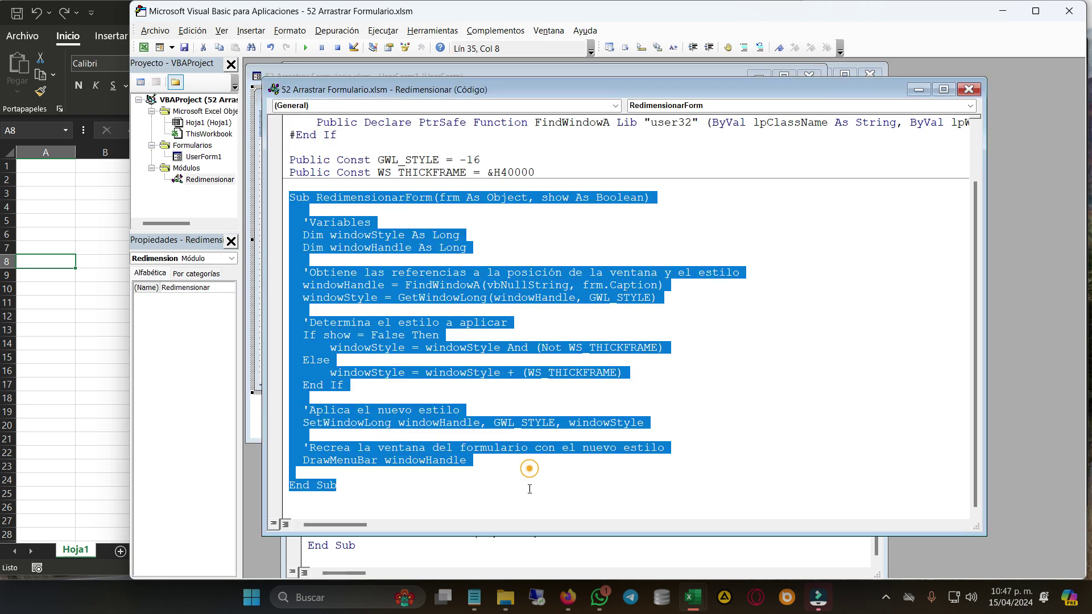
# Step: Bring the Notepad list of tutorial steps forward with the caret on the fourth step
pyautogui.click(553, 430)
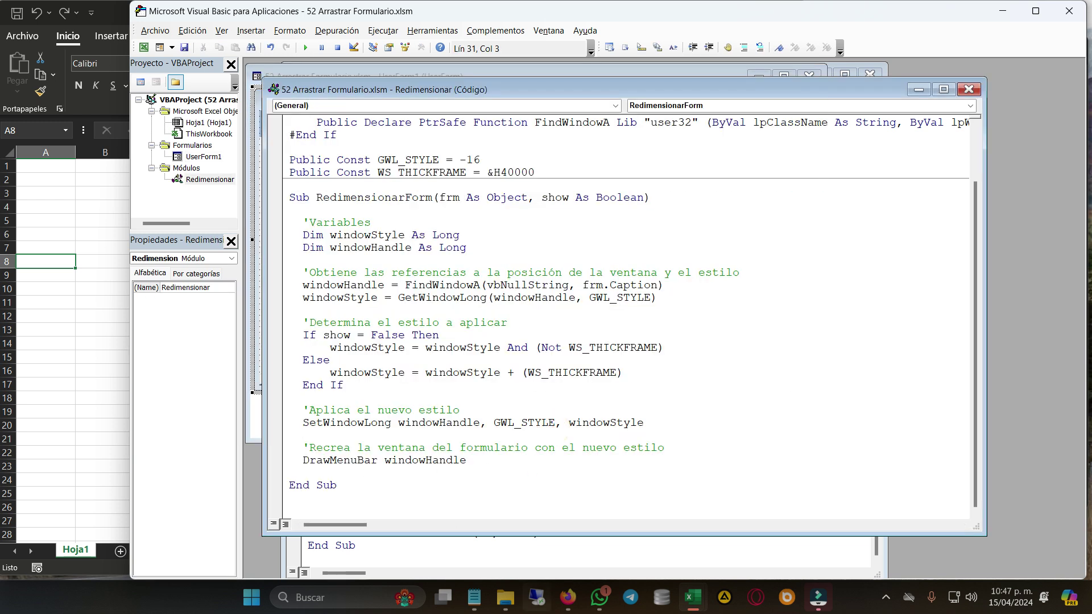
pyautogui.click(484, 608)
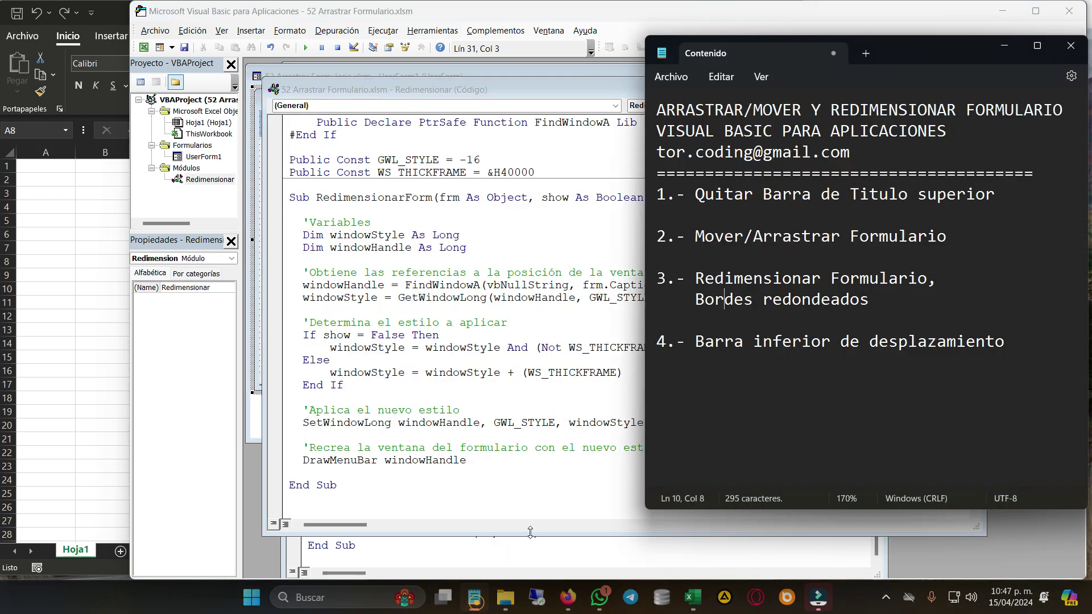
pyautogui.click(743, 342)
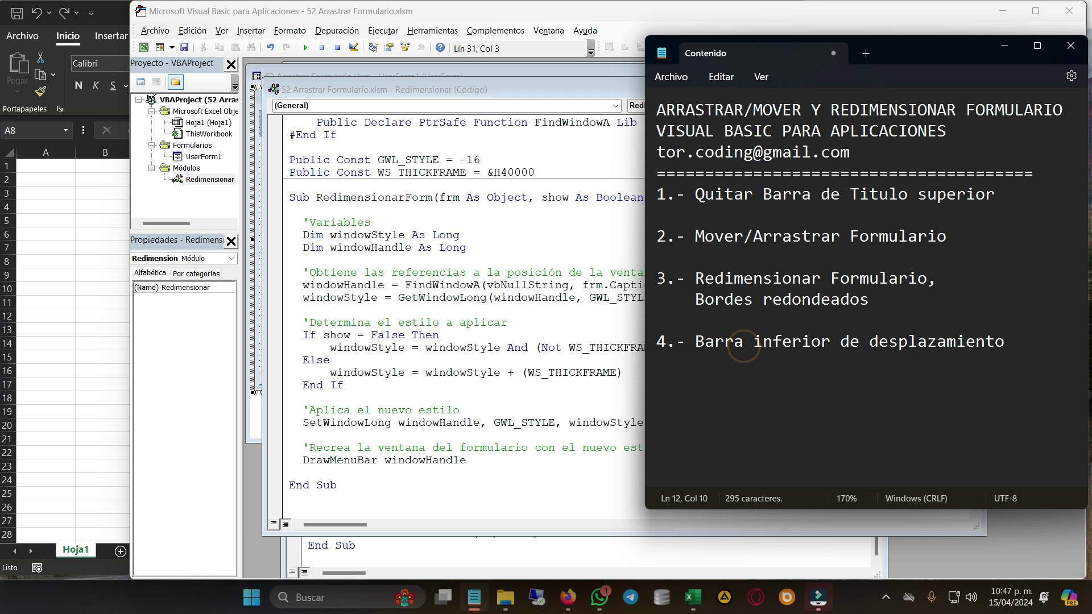
# Step: Set UserForm1's ScrollBars property to 1 - fmScrollBarsHorizontal for a bottom scroll bar
pyautogui.moveTo(695, 343); pyautogui.dragTo(1022, 345)
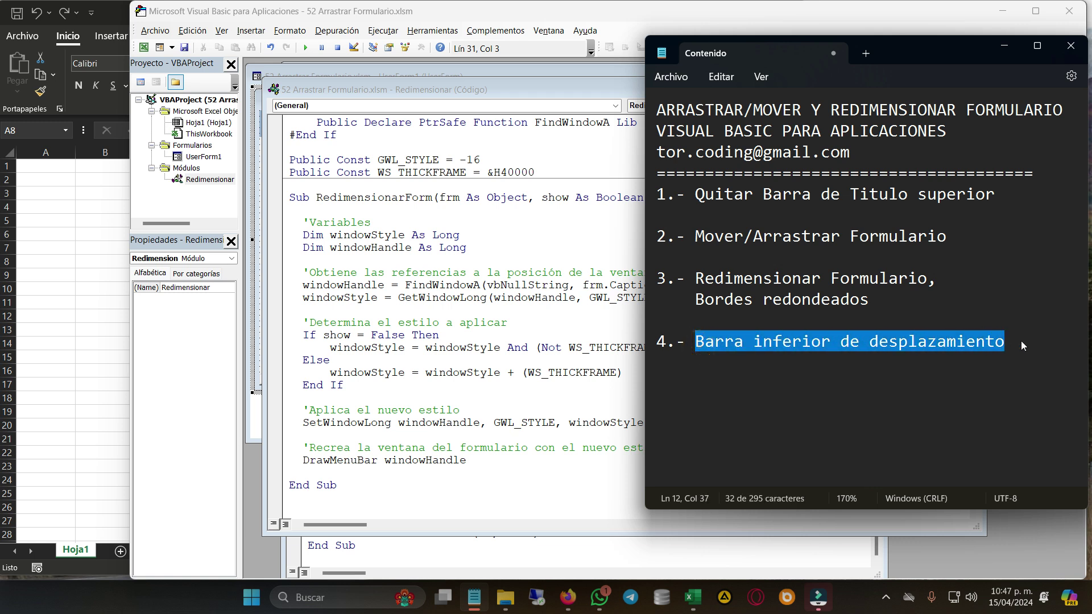
pyautogui.click(258, 356)
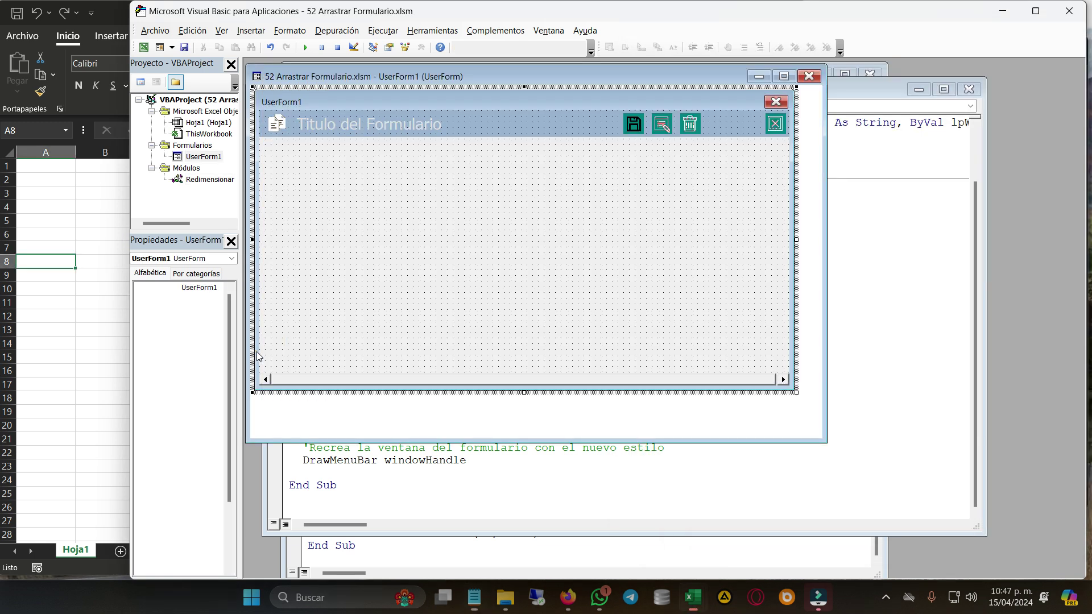
pyautogui.click(553, 263)
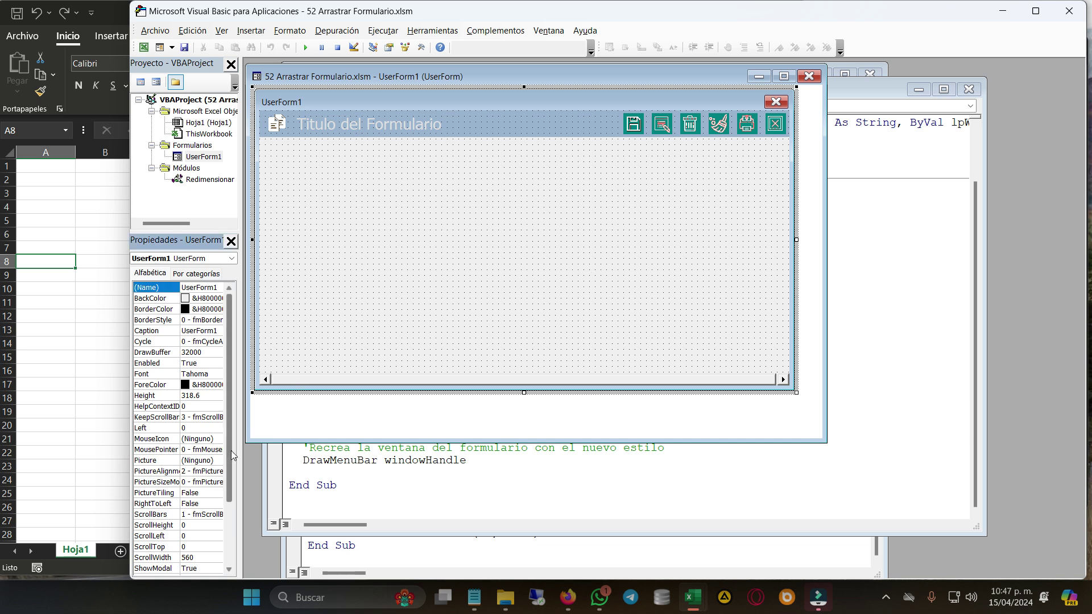
pyautogui.scroll(-3, 230, 463)
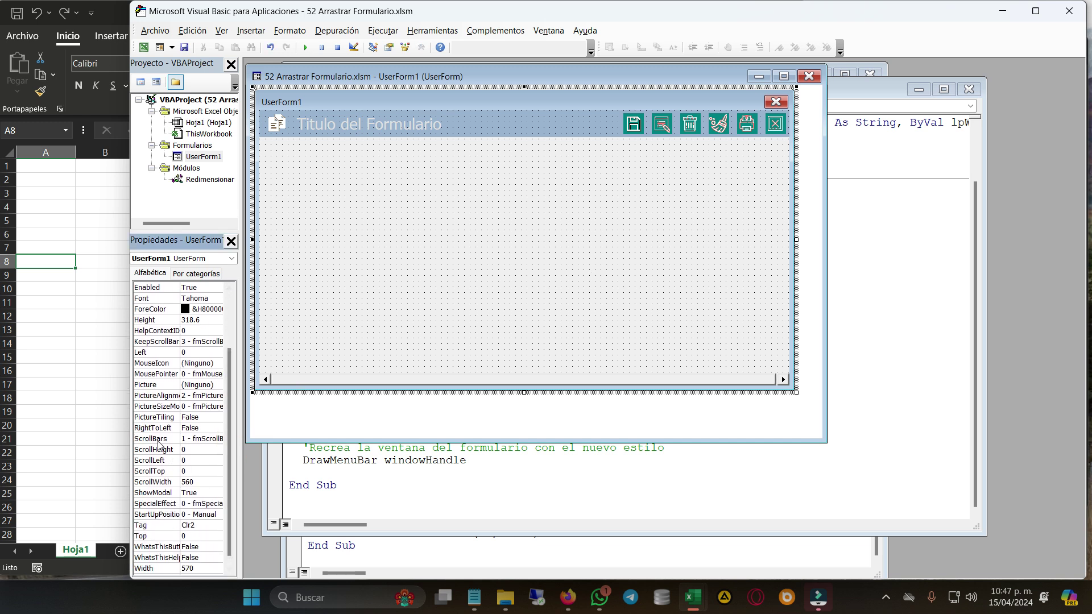
pyautogui.click(158, 440)
pyautogui.click(217, 439)
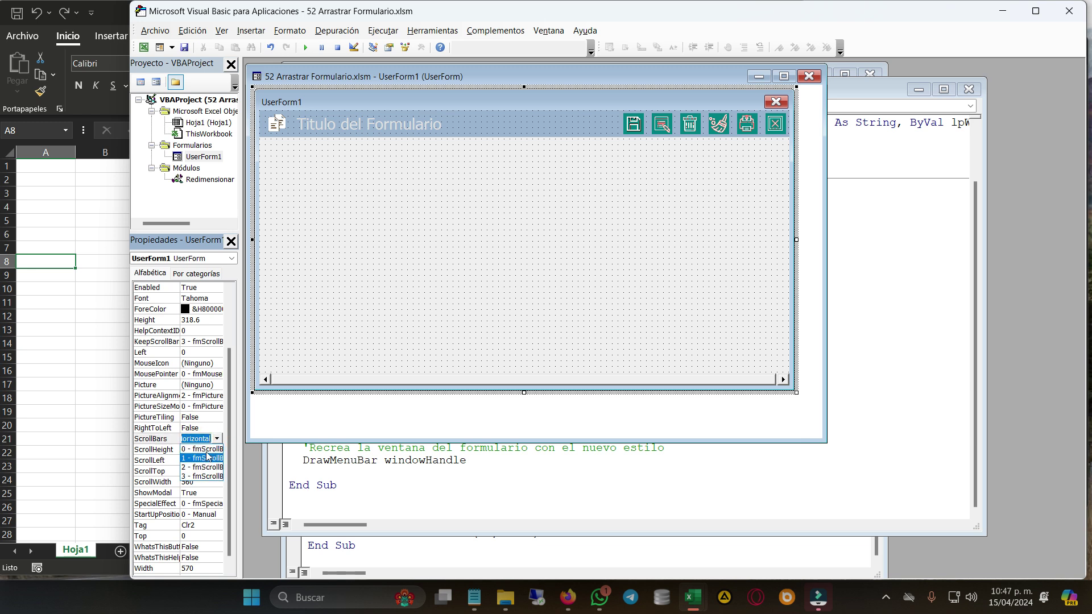
pyautogui.click(202, 449)
pyautogui.click(400, 349)
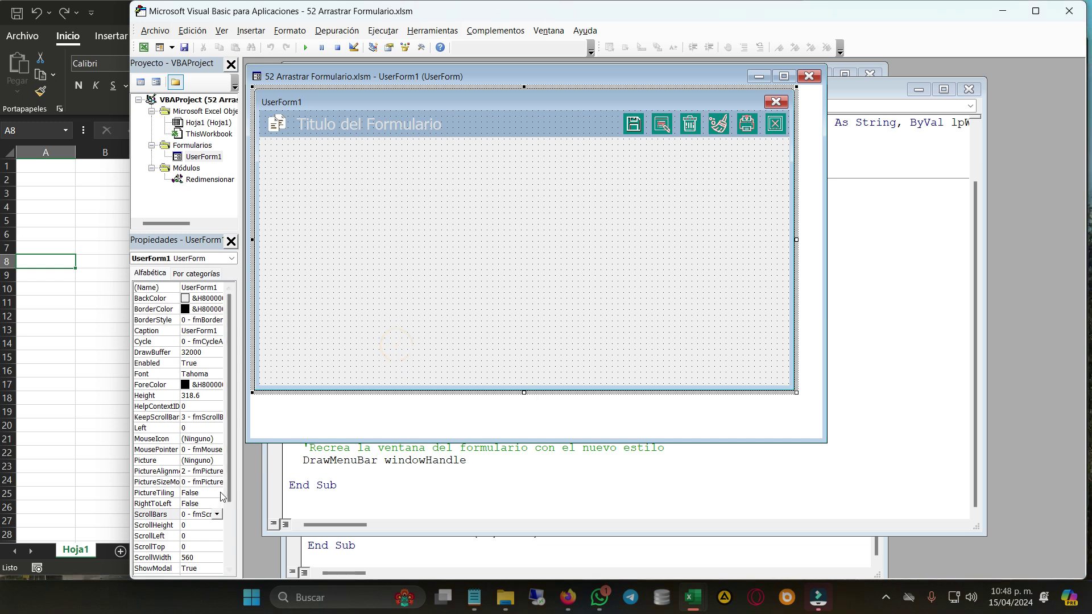
pyautogui.click(216, 514)
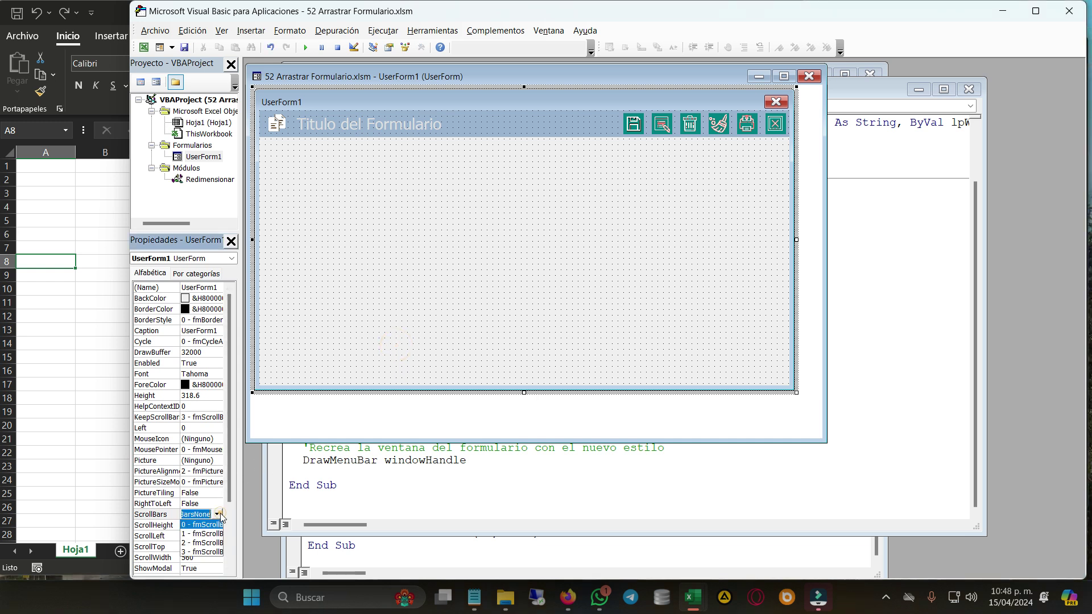
pyautogui.click(208, 534)
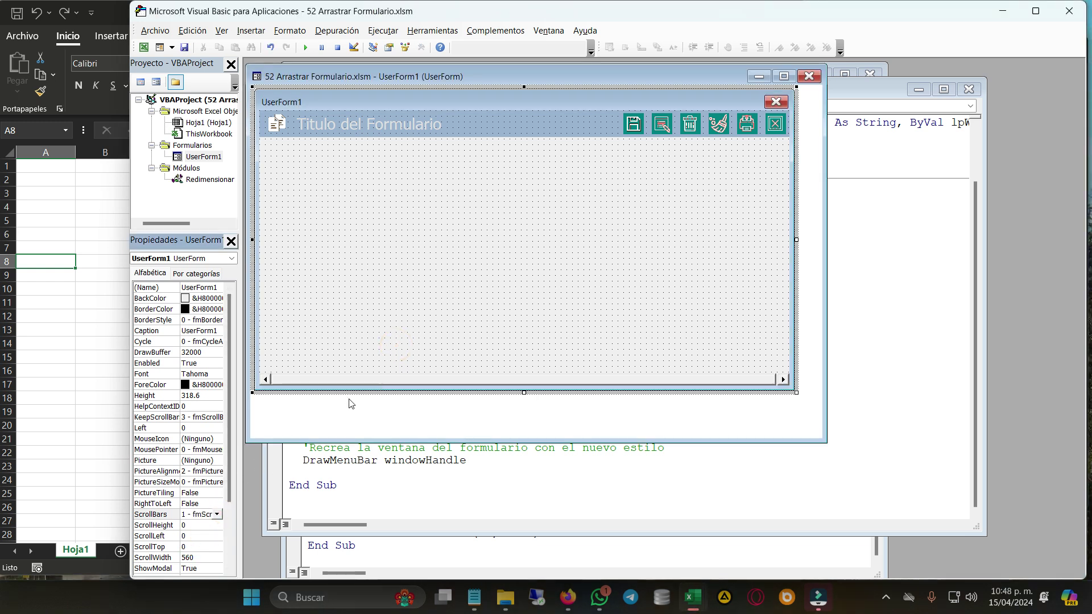
pyautogui.click(331, 379)
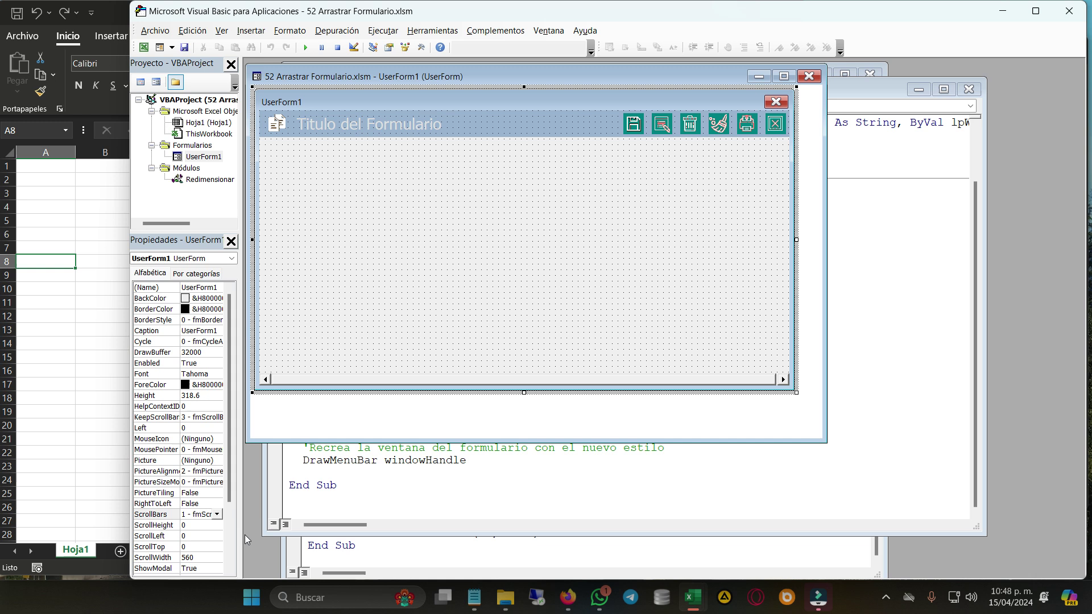
# Step: Check that ScrollWidth is 560 and run the form
pyautogui.click(162, 557)
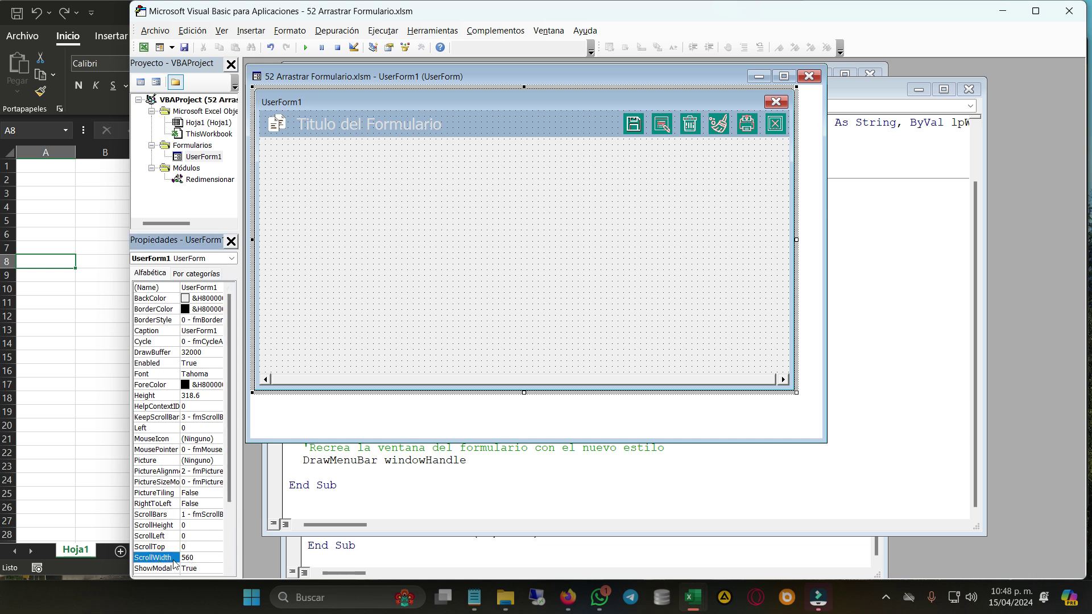
pyautogui.doubleClick(196, 558)
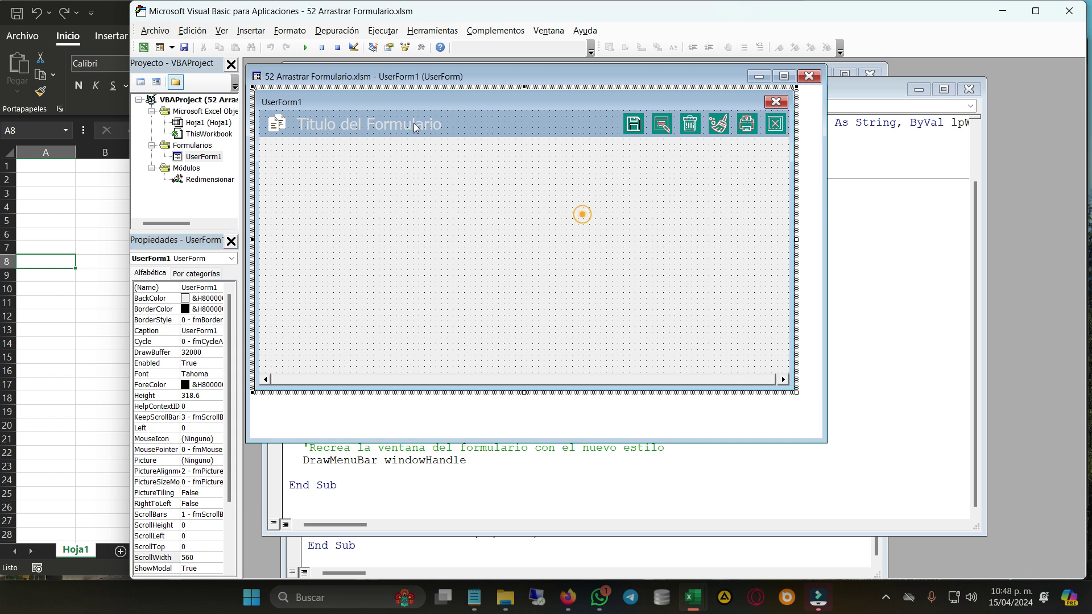
pyautogui.click(307, 50)
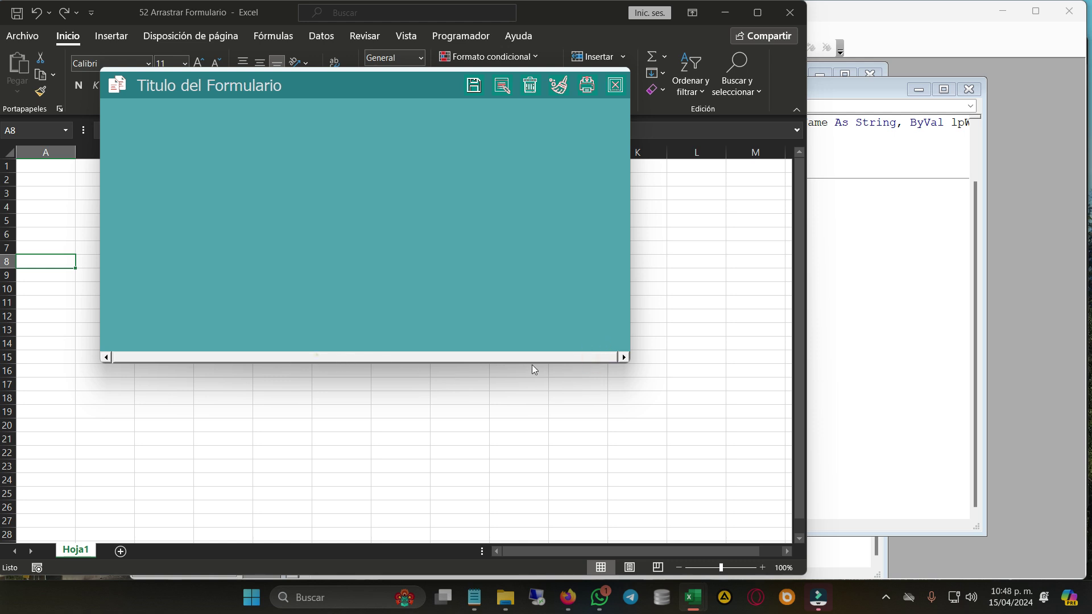
# Step: Resize the running form narrower and taller, scroll it sideways, then request closing it
pyautogui.moveTo(533, 367); pyautogui.dragTo(503, 348)
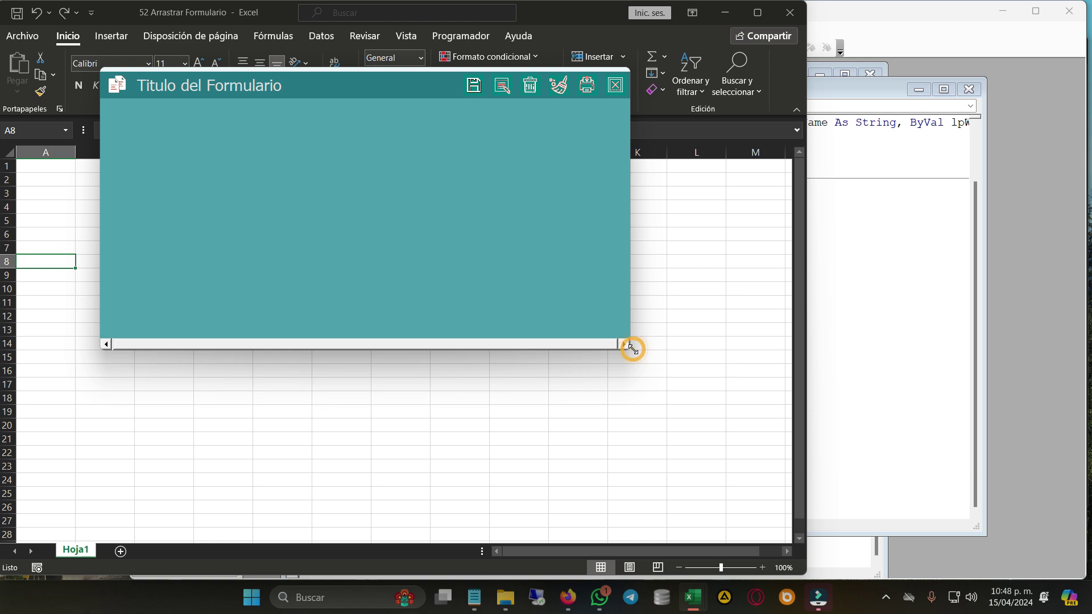
pyautogui.moveTo(632, 349); pyautogui.dragTo(482, 387)
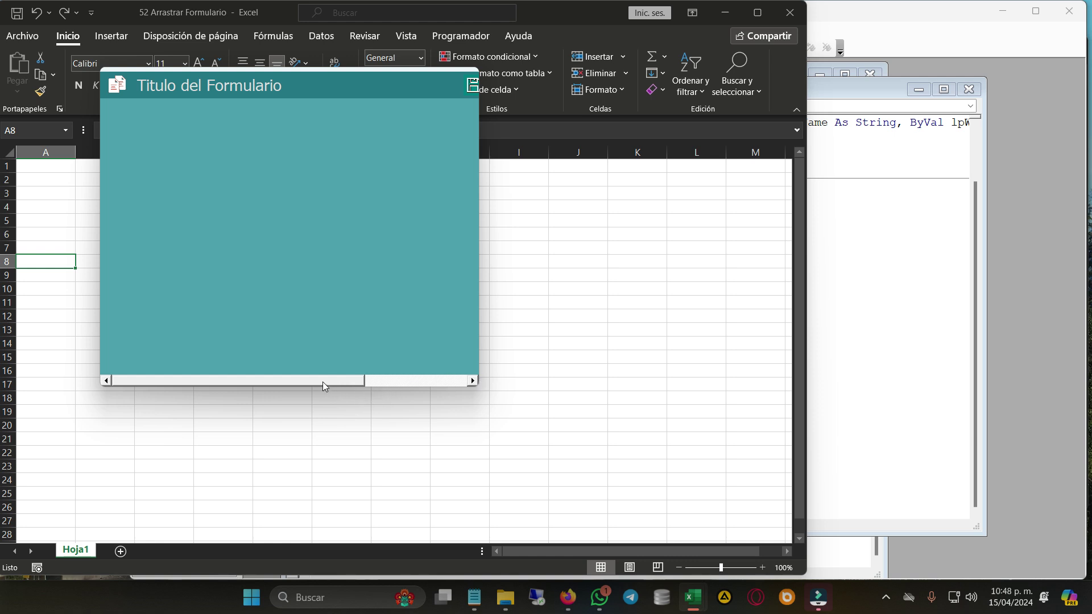
pyautogui.moveTo(323, 381); pyautogui.dragTo(478, 385)
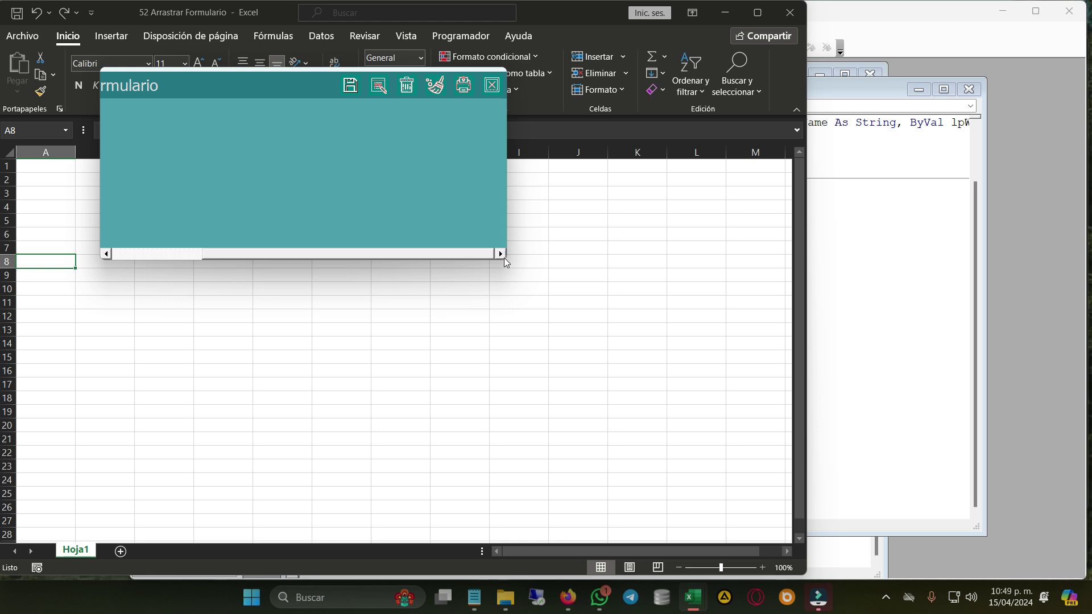
pyautogui.moveTo(504, 258); pyautogui.dragTo(505, 269)
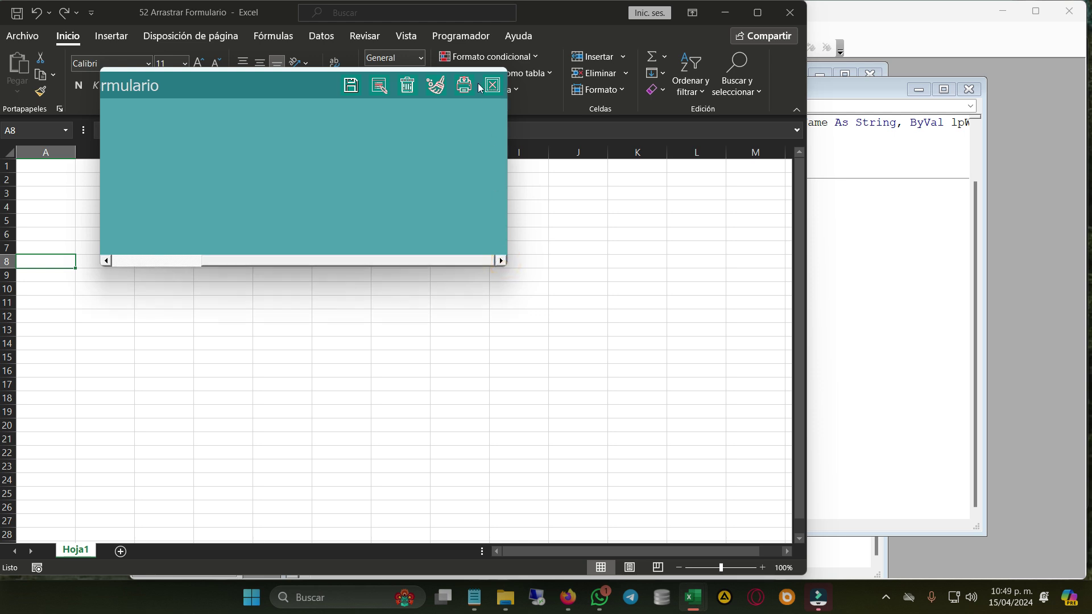
pyautogui.click(505, 264)
pyautogui.moveTo(471, 265); pyautogui.dragTo(506, 179)
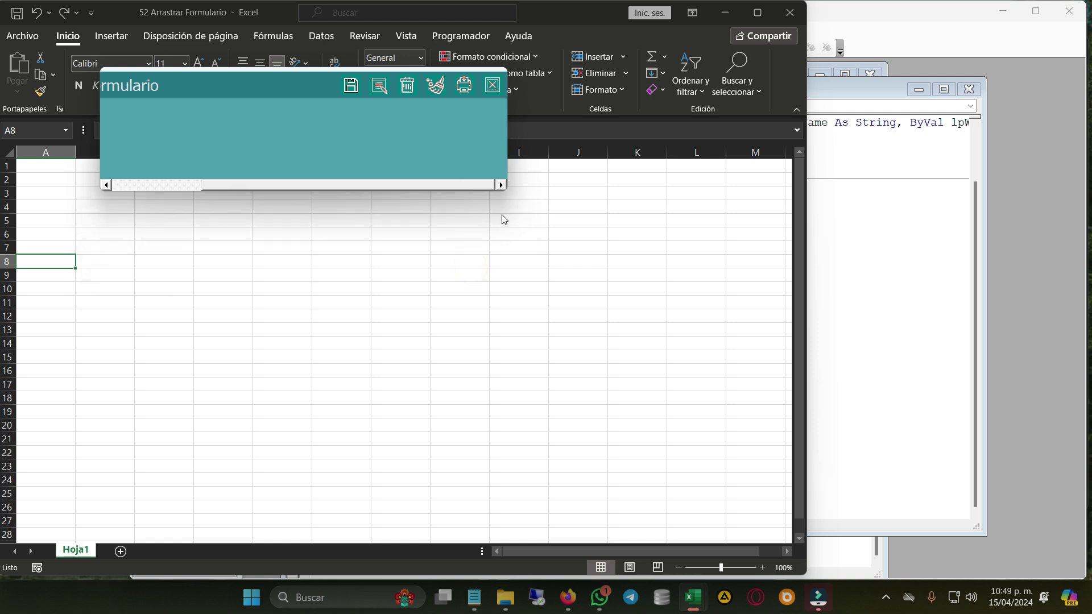
pyautogui.moveTo(486, 192); pyautogui.dragTo(488, 324)
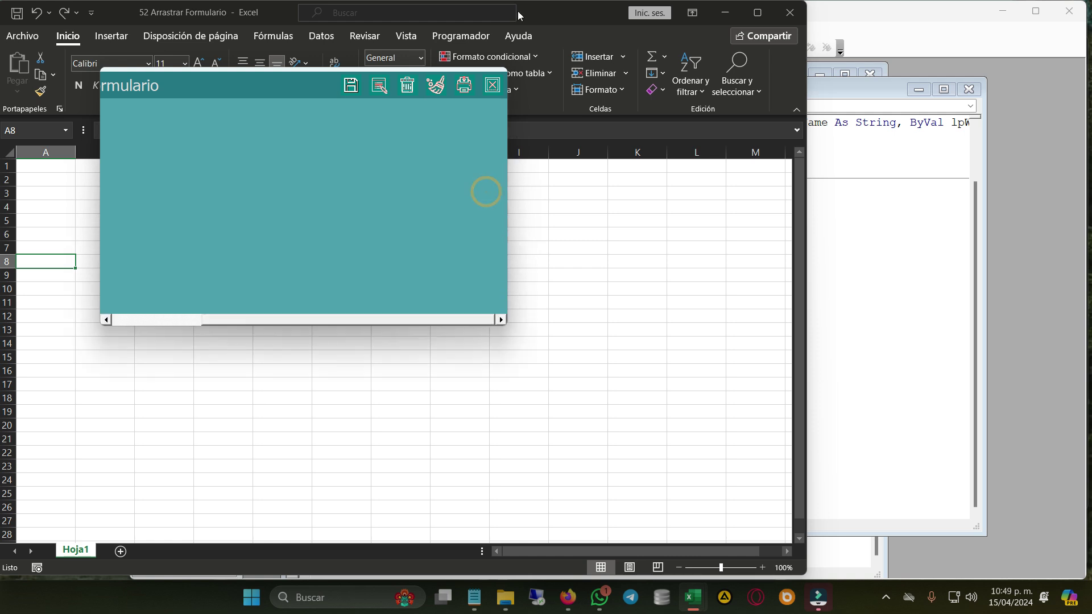
pyautogui.click(492, 84)
# Step: Confirm closing the form and set UserForm1's ScrollBars to 3 - fmScrollBarsBoth
pyautogui.click(524, 349)
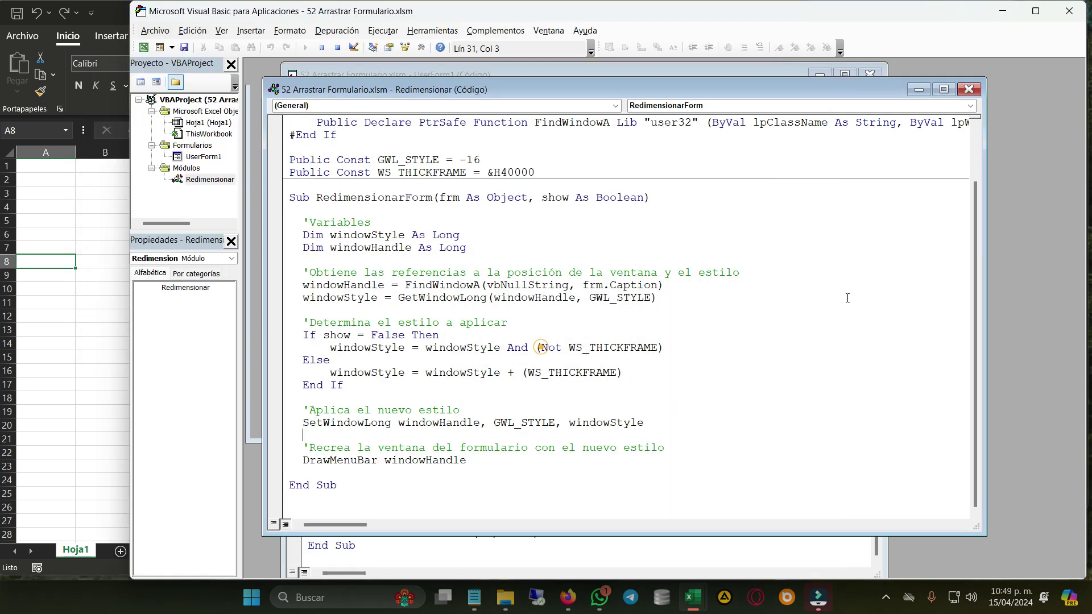
pyautogui.click(866, 262)
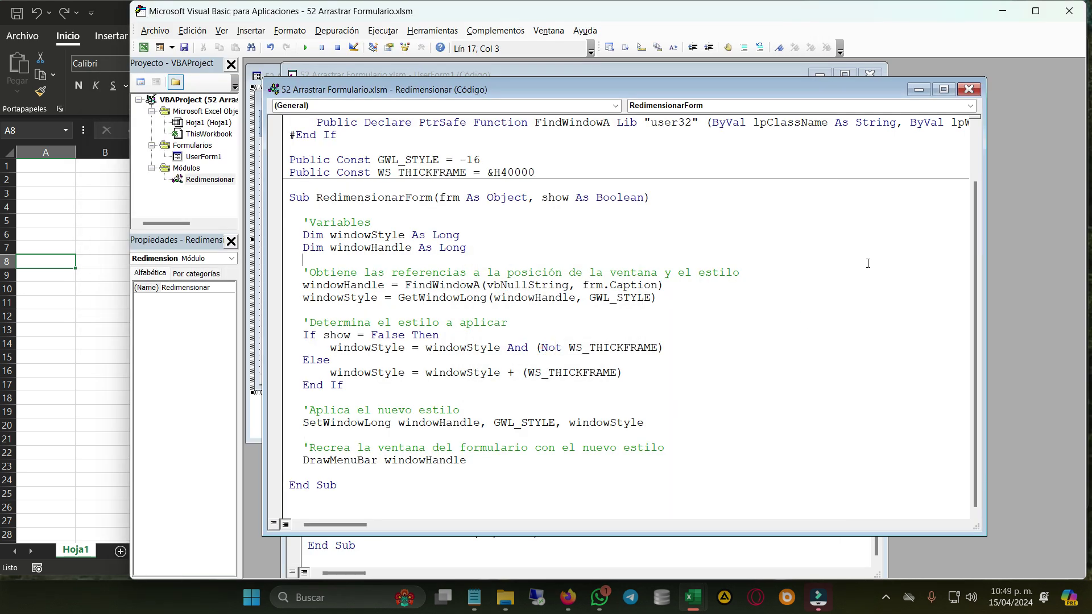
pyautogui.click(255, 359)
pyautogui.click(441, 302)
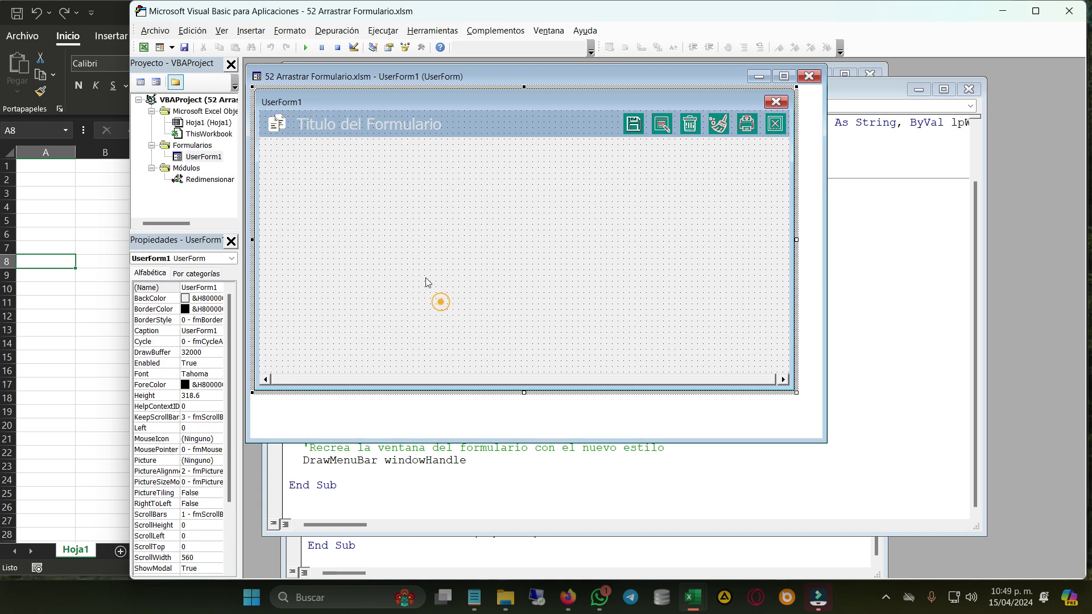
pyautogui.click(219, 516)
pyautogui.click(219, 517)
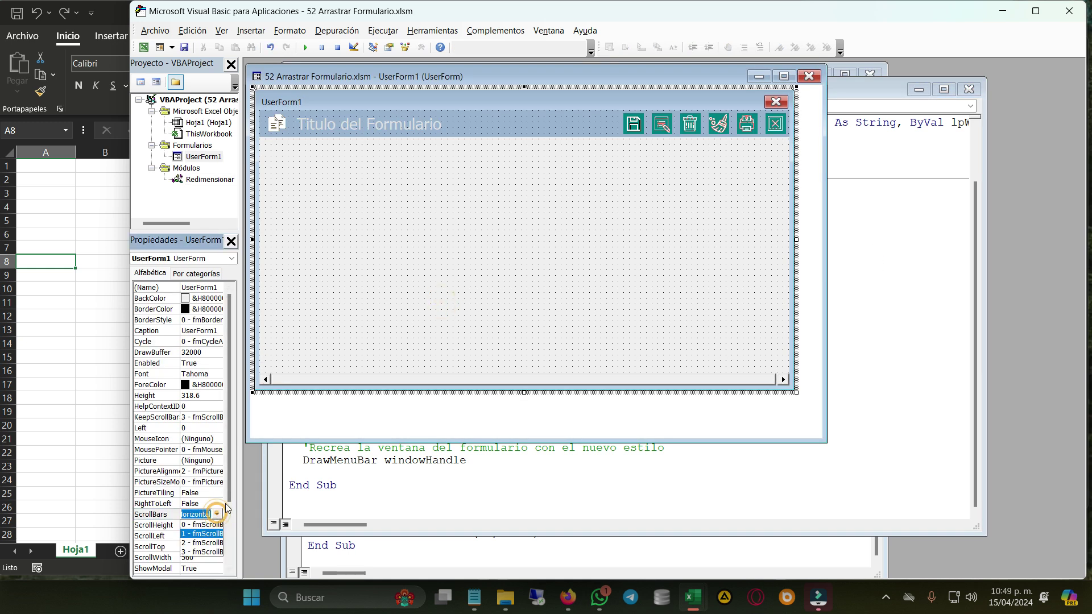
pyautogui.click(217, 514)
pyautogui.click(210, 551)
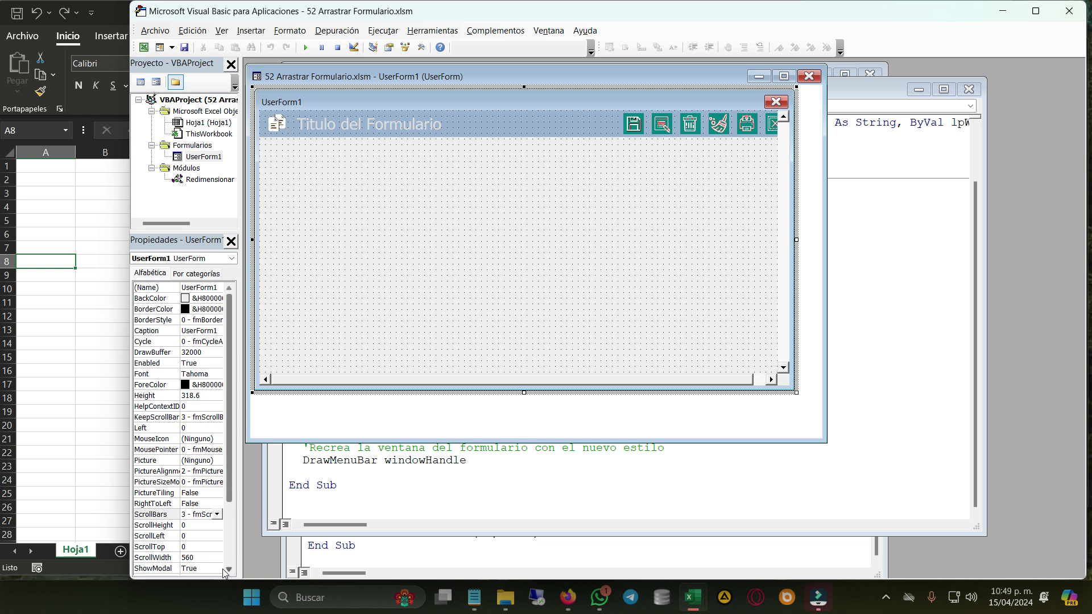
# Step: Set ScrollHeight to 500, then change it to 300
pyautogui.click(197, 524)
pyautogui.moveTo(196, 525); pyautogui.dragTo(182, 529)
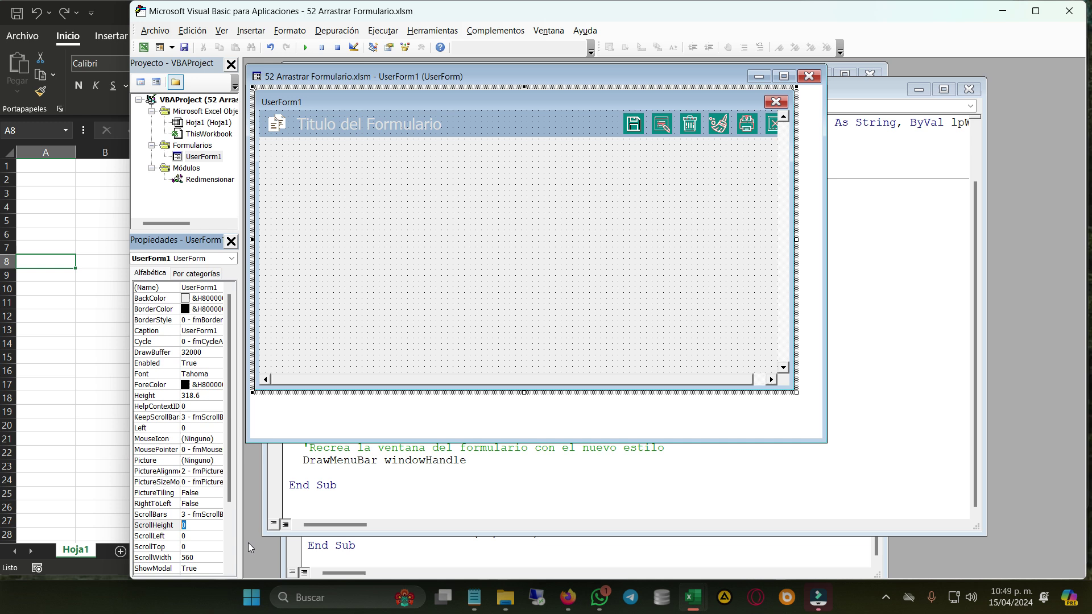
pyautogui.write('500')
pyautogui.press('Return')
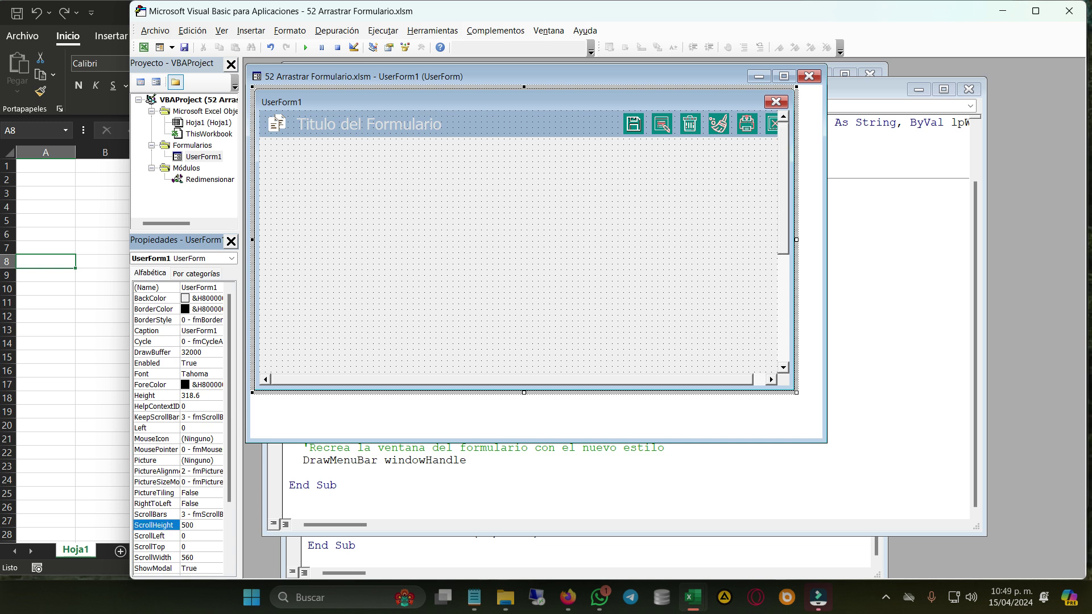
pyautogui.click(672, 237)
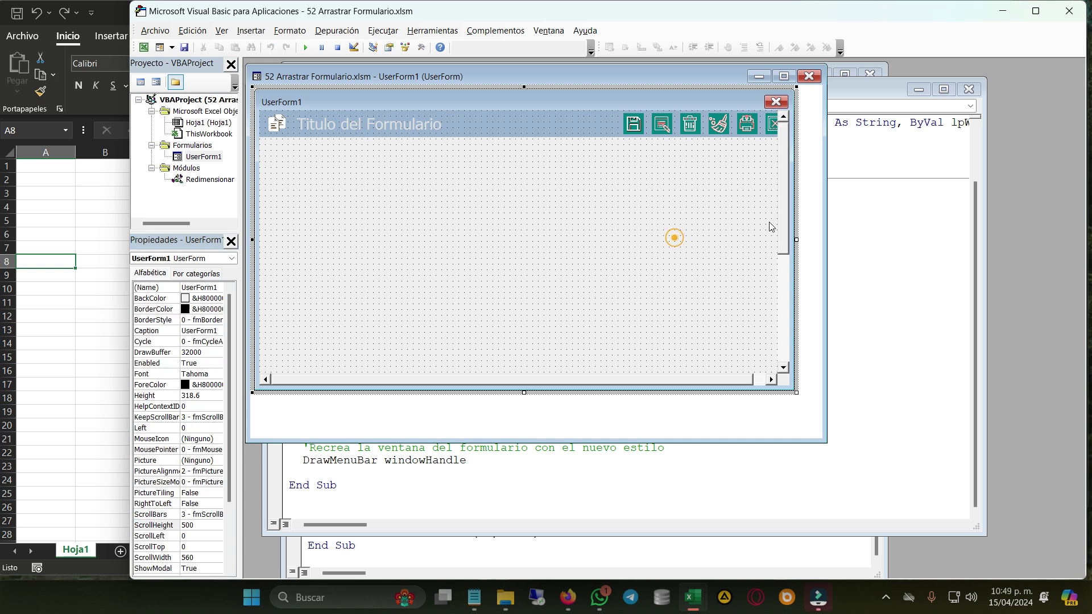
pyautogui.moveTo(783, 197)
pyautogui.mouseDown()
pyautogui.moveTo(787, 268)
pyautogui.moveTo(773, 164)
pyautogui.mouseUp()
pyautogui.click(187, 525)
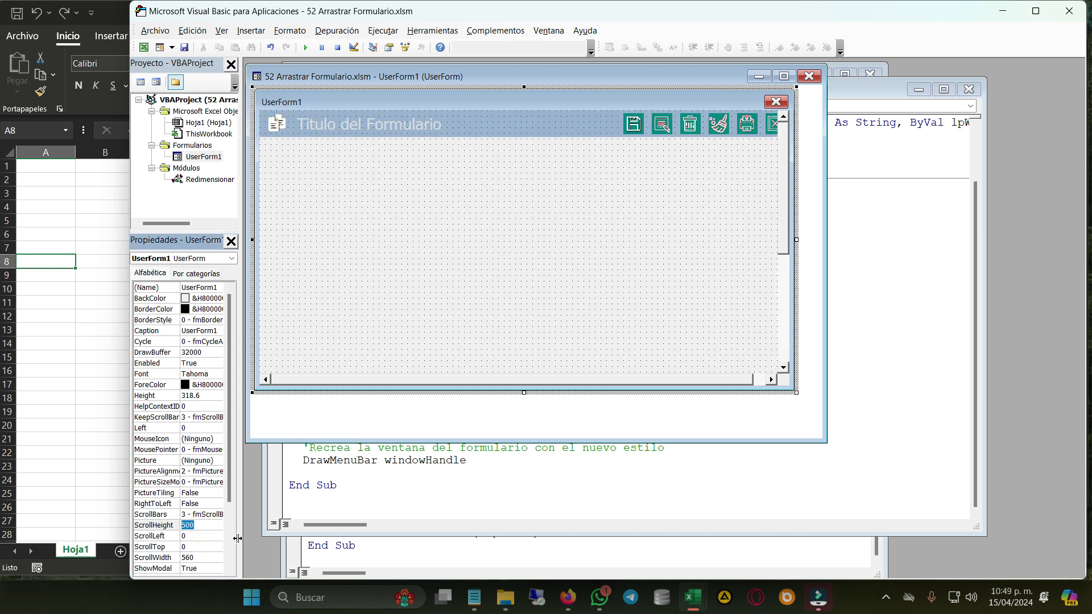
pyautogui.write('30')
pyautogui.press('Return')
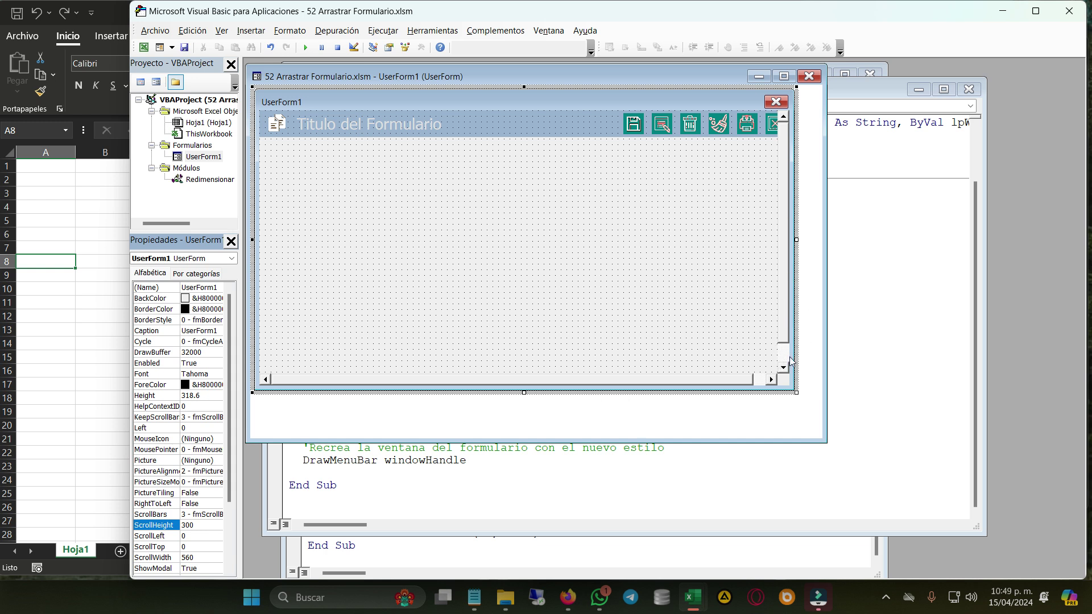
pyautogui.click(486, 287)
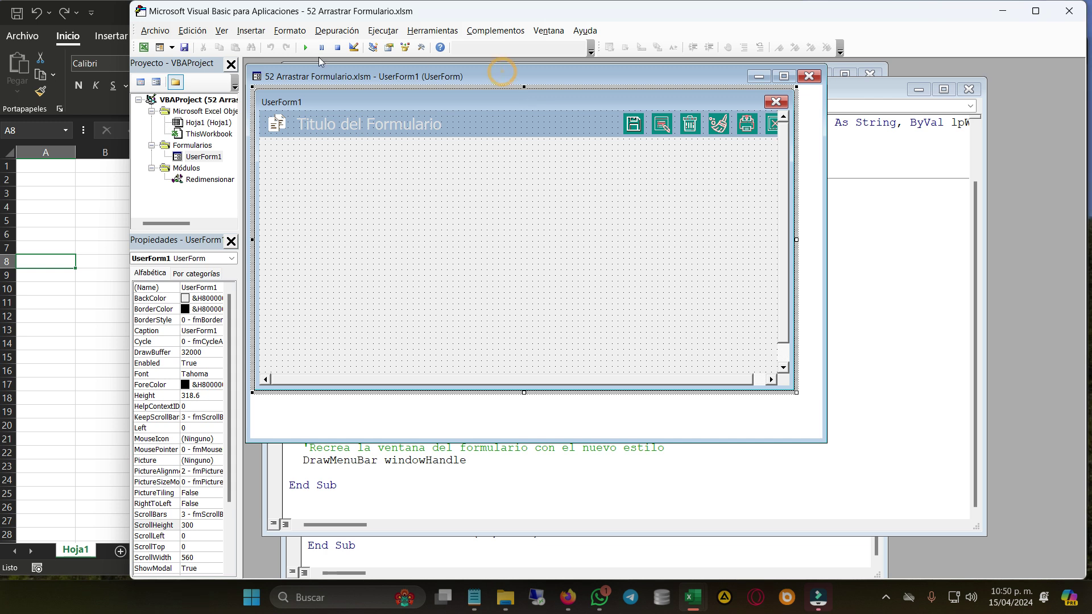
# Step: Run the form, shrink it and drag both scroll bars, then close it confirming Sí
pyautogui.click(305, 47)
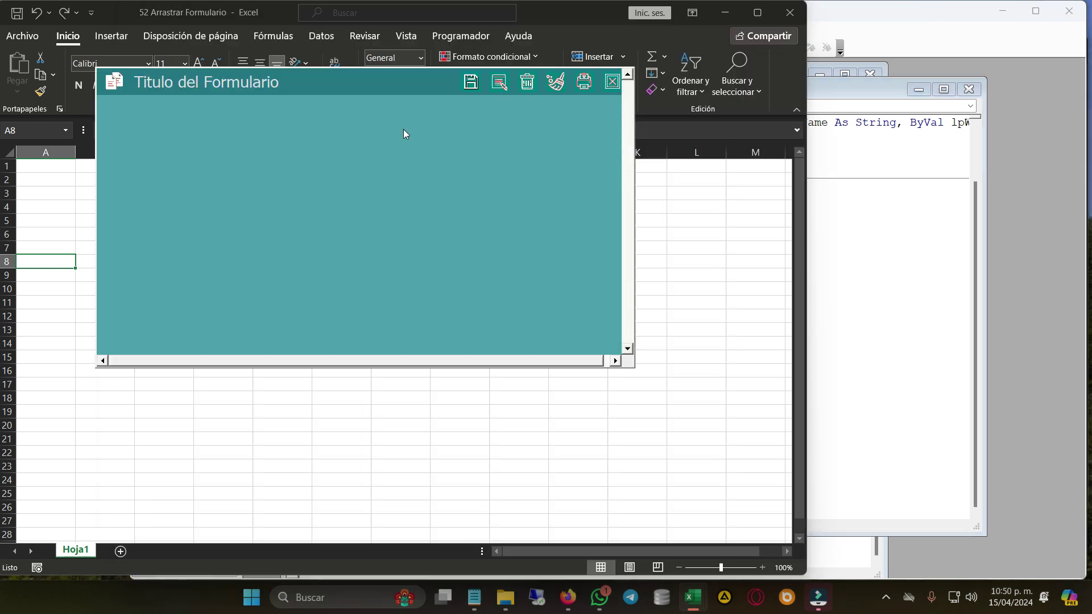
pyautogui.click(635, 371)
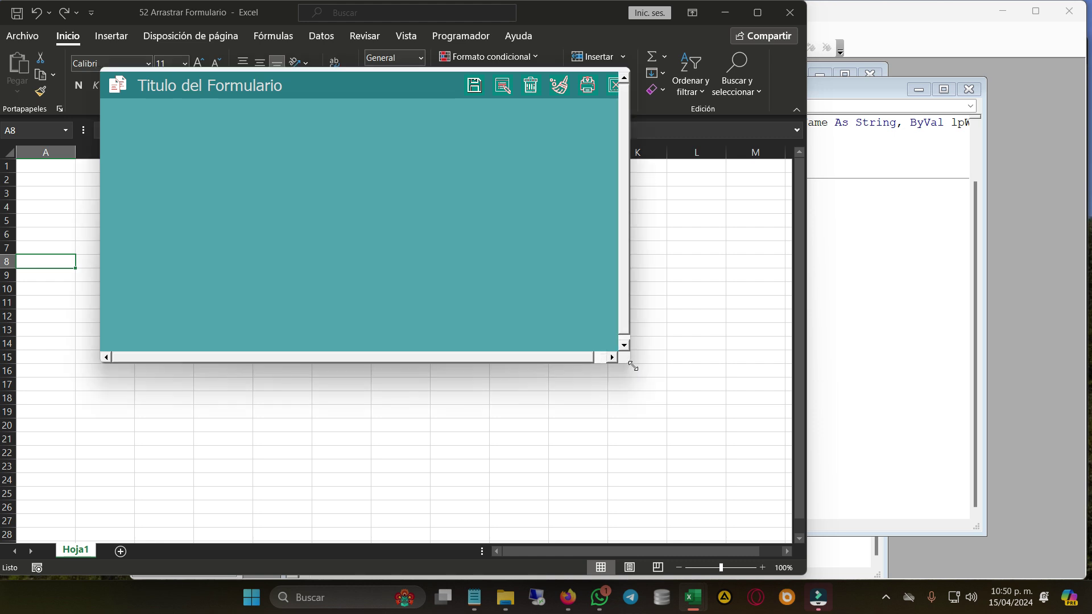
pyautogui.moveTo(635, 373); pyautogui.dragTo(600, 182)
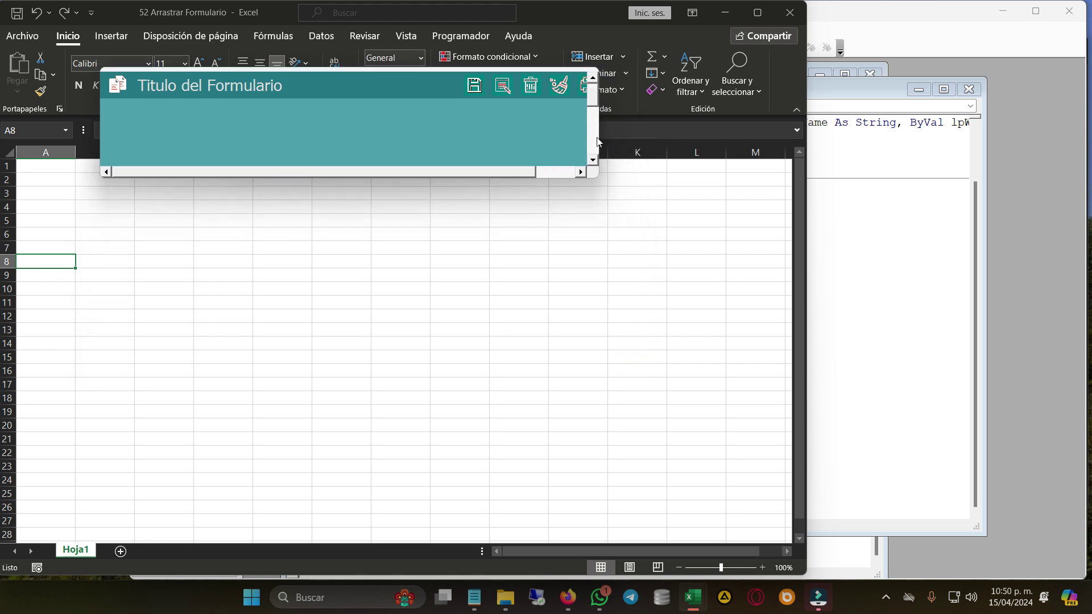
pyautogui.moveTo(593, 95)
pyautogui.mouseDown()
pyautogui.moveTo(593, 145)
pyautogui.moveTo(593, 94)
pyautogui.mouseUp()
pyautogui.moveTo(490, 170)
pyautogui.mouseDown()
pyautogui.moveTo(535, 168)
pyautogui.moveTo(631, 468)
pyautogui.mouseUp()
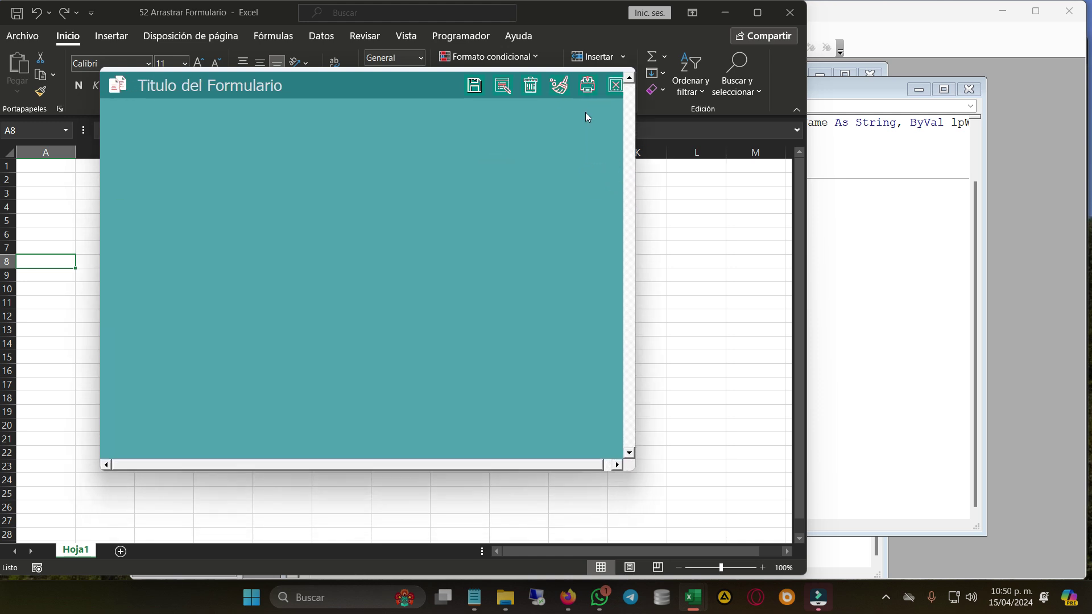
pyautogui.click(615, 83)
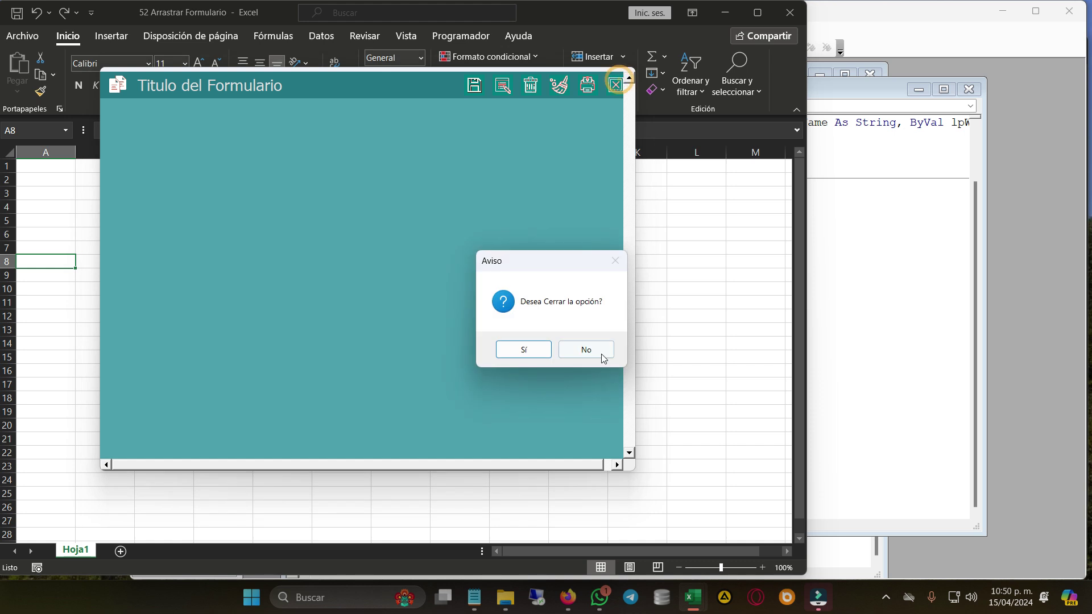
pyautogui.click(526, 354)
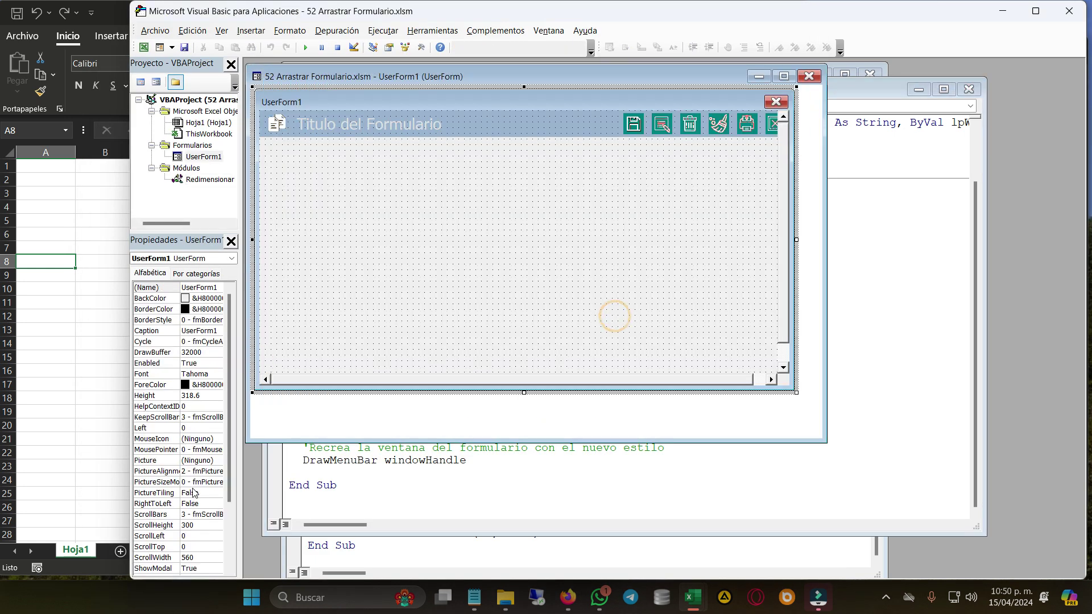
# Step: Switch ScrollBars back to 1 - fmScrollBarsHorizontal and run UserForm1 again
pyautogui.click(222, 515)
pyautogui.click(216, 514)
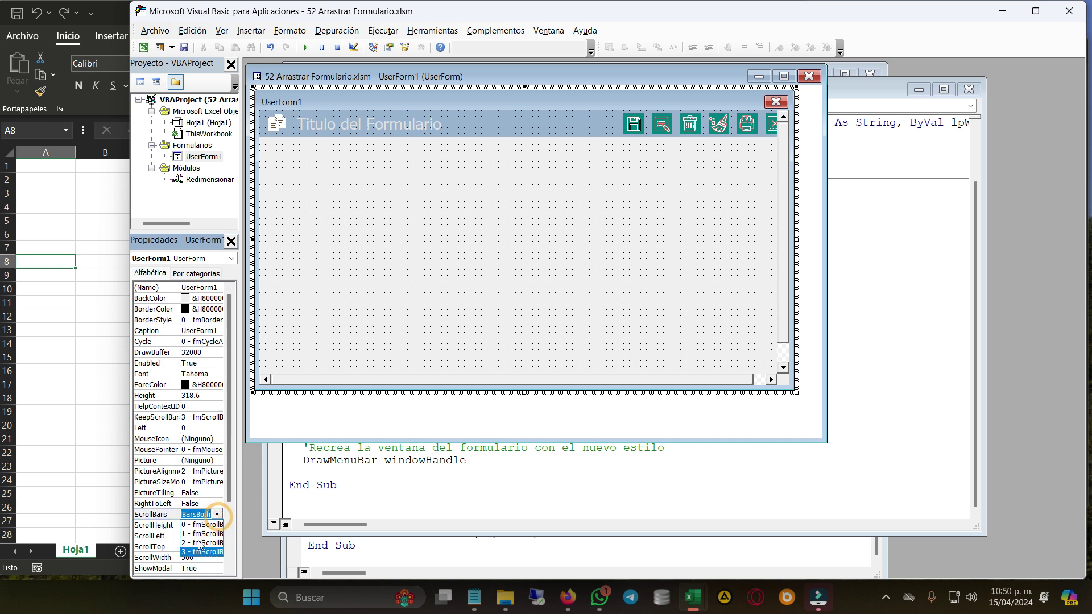
pyautogui.click(198, 536)
pyautogui.click(330, 311)
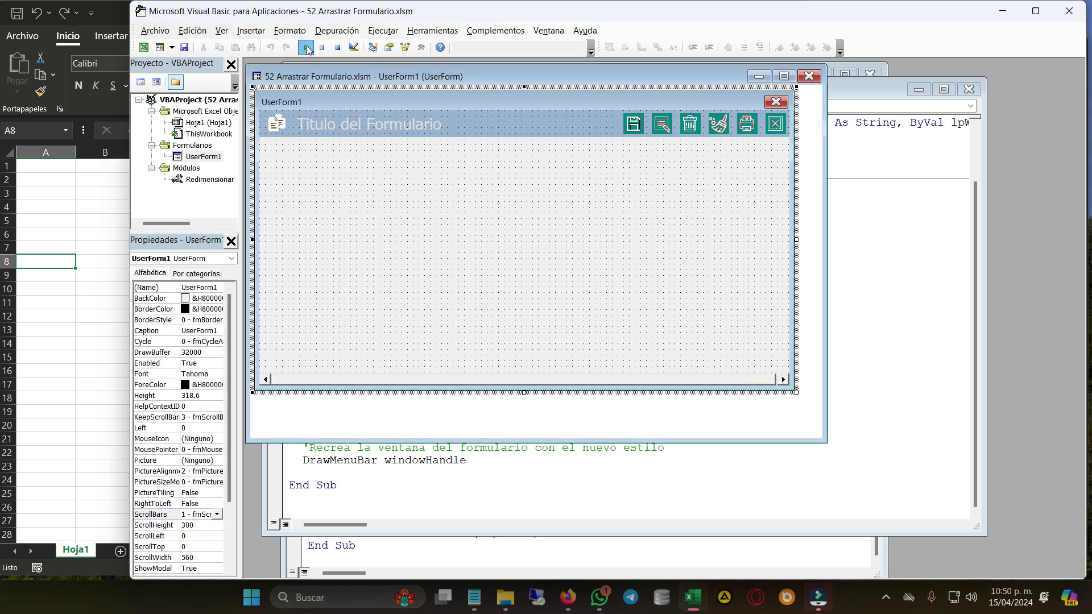
pyautogui.click(305, 47)
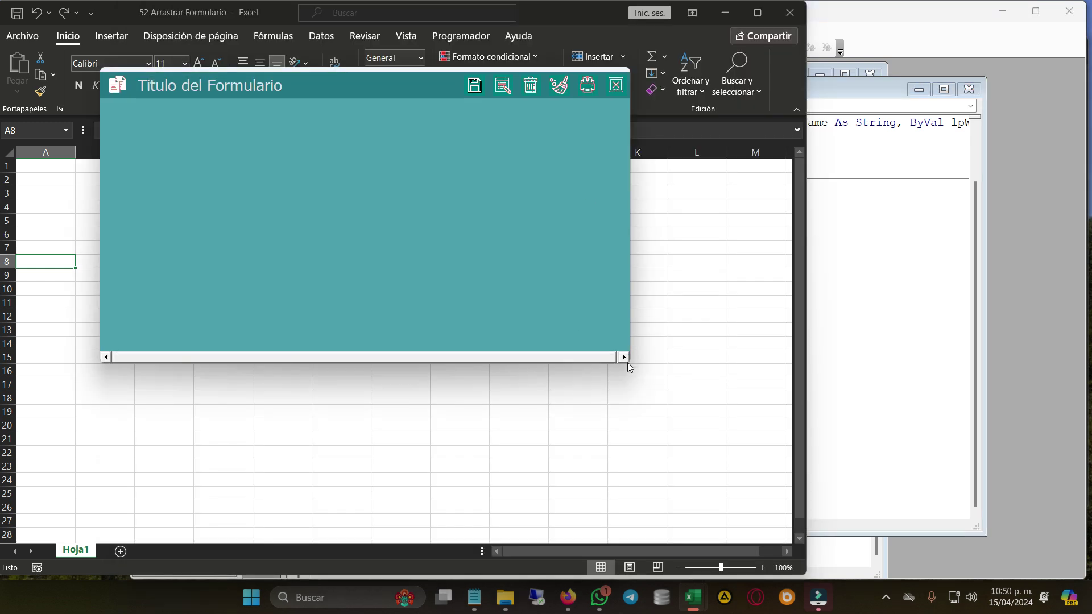
# Step: Drag the form's bottom-right corner outward, then drag the form to the sheet's centre
pyautogui.moveTo(629, 367)
pyautogui.mouseDown()
pyautogui.moveTo(694, 409)
pyautogui.moveTo(896, 356)
pyautogui.moveTo(600, 339)
pyautogui.moveTo(419, 348)
pyautogui.moveTo(429, 377)
pyautogui.moveTo(546, 378)
pyautogui.moveTo(630, 402)
pyautogui.moveTo(675, 398)
pyautogui.moveTo(638, 405)
pyautogui.mouseUp()
pyautogui.moveTo(371, 169)
pyautogui.mouseDown()
pyautogui.moveTo(607, 219)
pyautogui.moveTo(413, 266)
pyautogui.mouseUp()
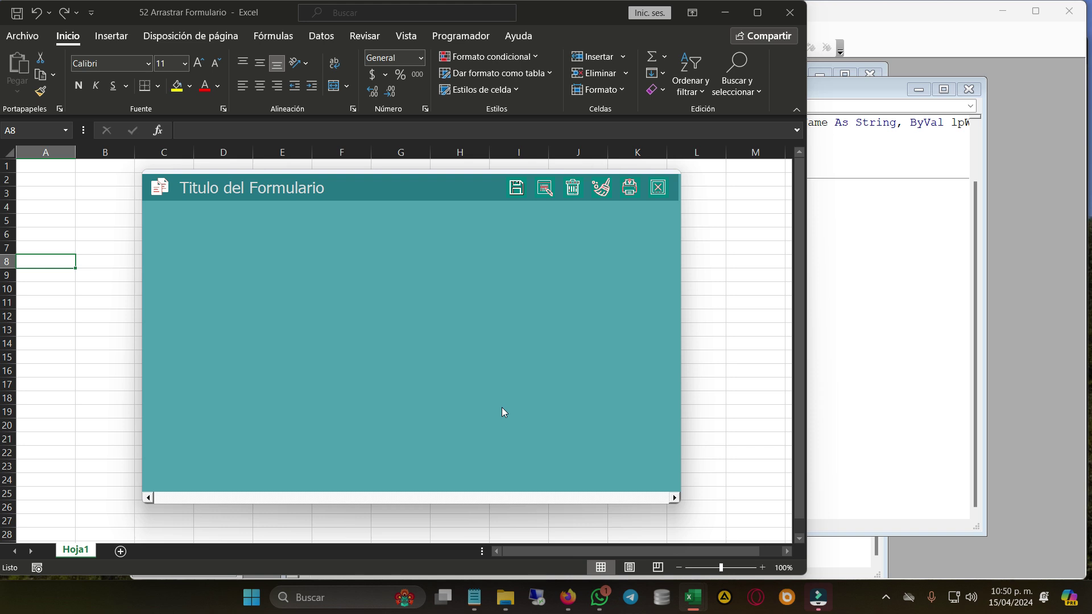